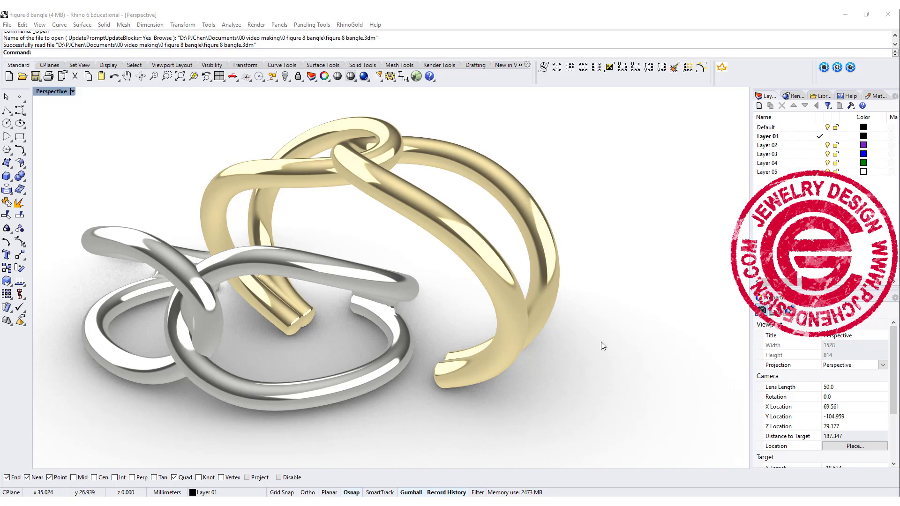
Orbit around the rendered bangles, then bring up the channel's Gold Family membership offer
right_click_drag(601, 346, 559, 290)
right_click_drag(457, 351, 510, 375)
scroll(485, 322, "up", 3)
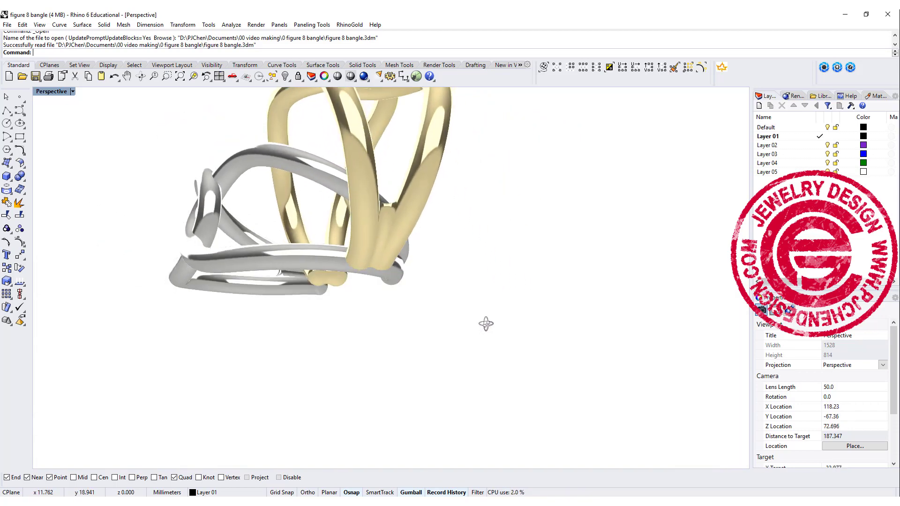
right_click_drag(484, 321, 461, 198)
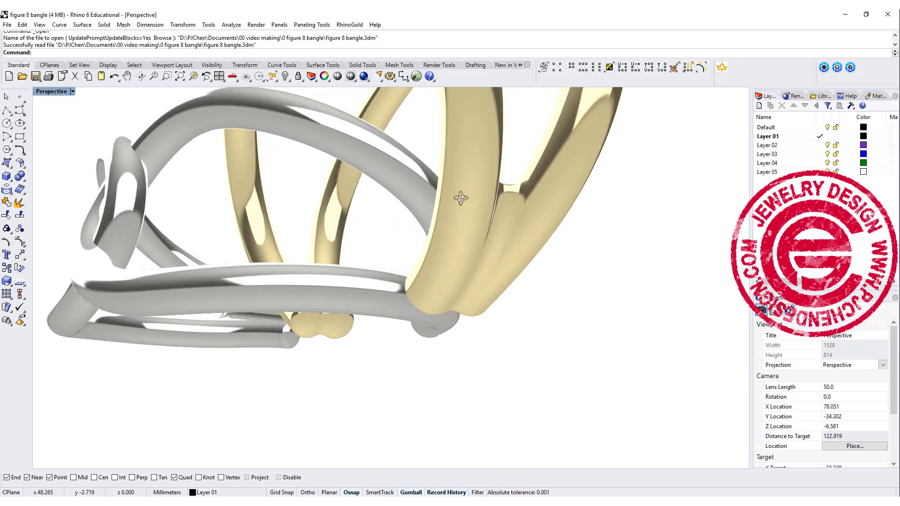
right_click_drag(427, 310, 417, 268)
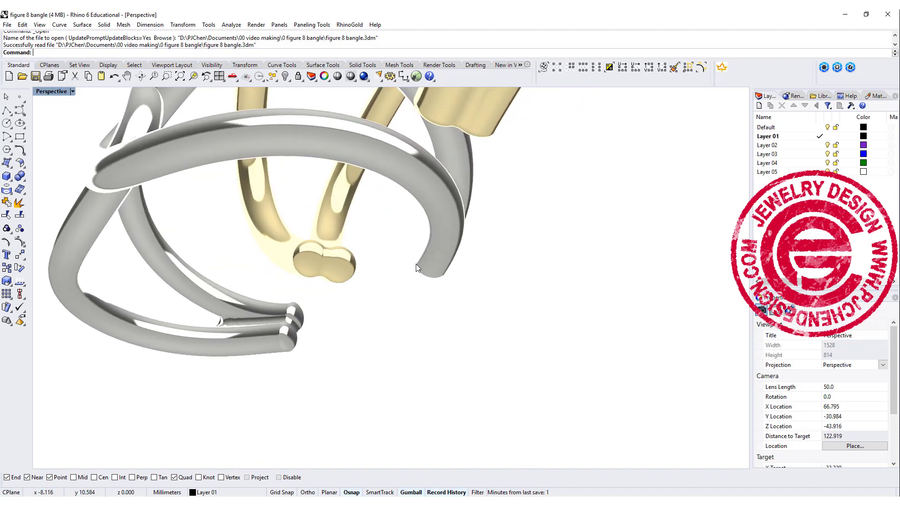
right_click_drag(331, 253, 282, 243)
right_click_drag(379, 270, 395, 280)
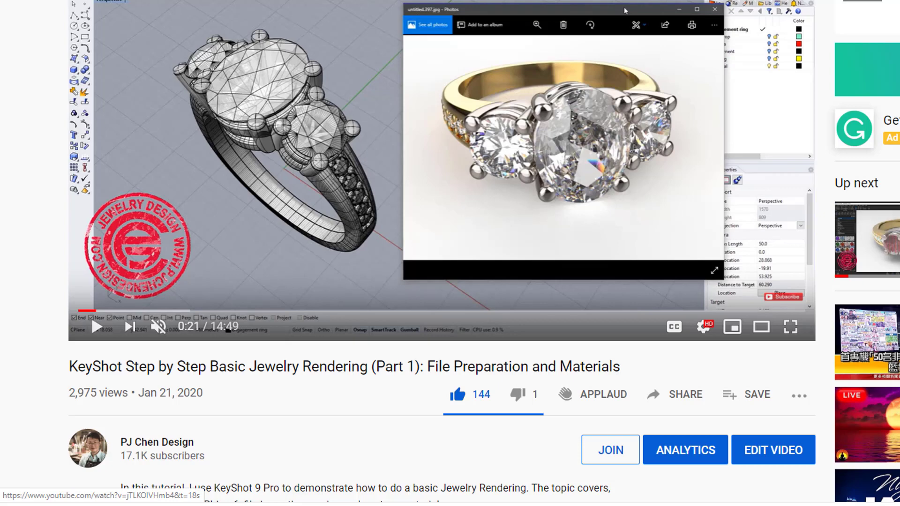
mouse_move(885, 278)
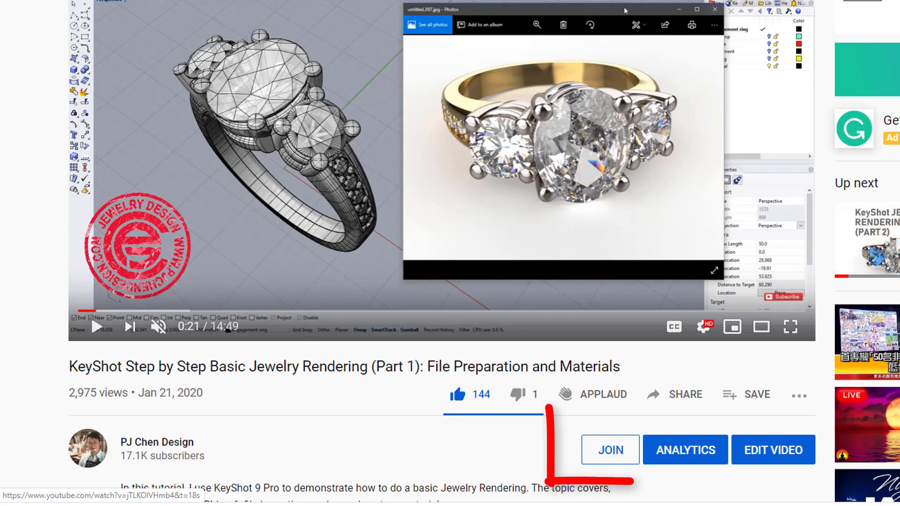
left_click(610, 448)
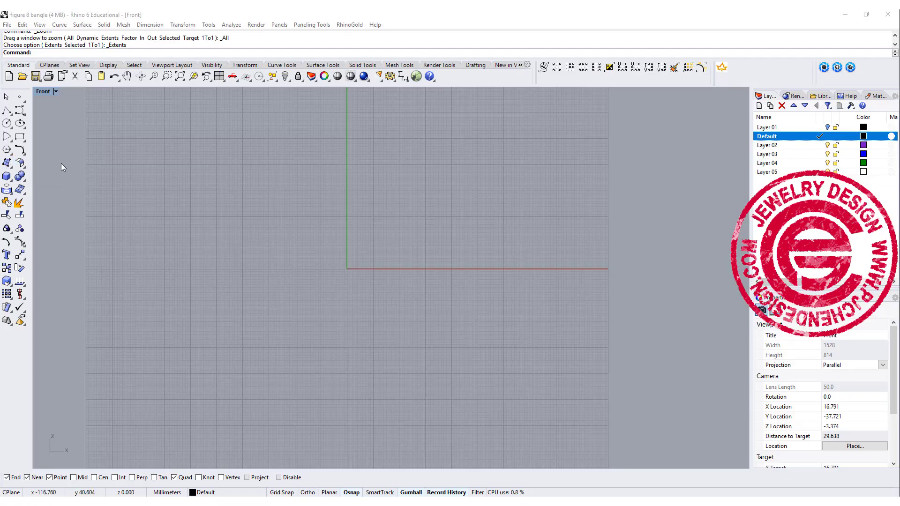
Draw an ellipse centred at the origin with a first axis of 30
scroll(187, 195, "up", 2)
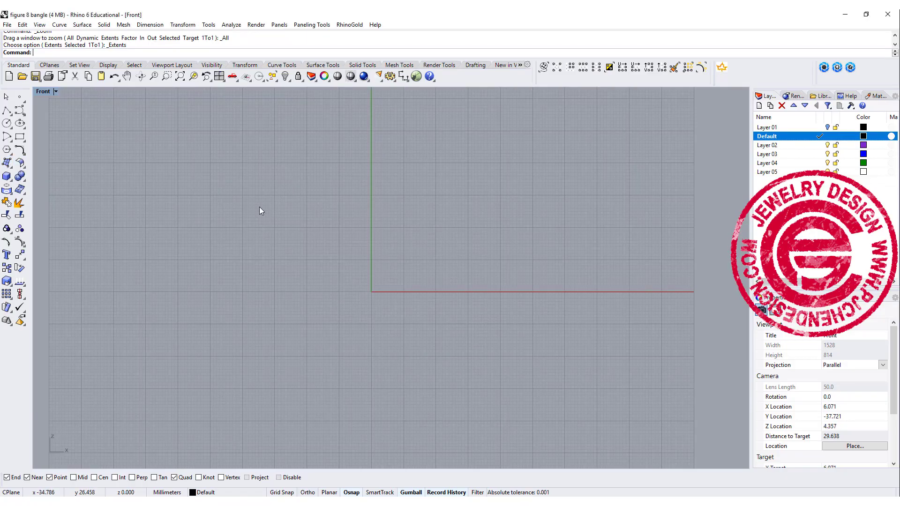
right_click_drag(262, 209, 248, 201)
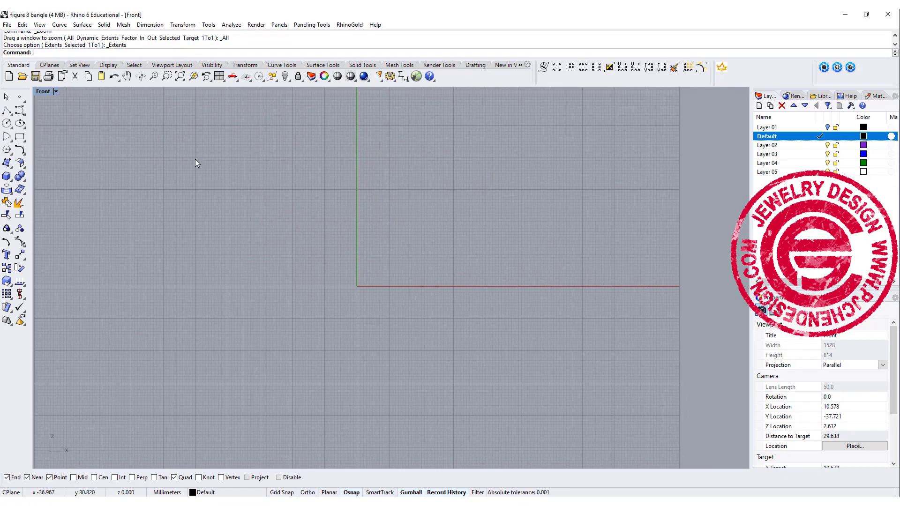
left_click(20, 125)
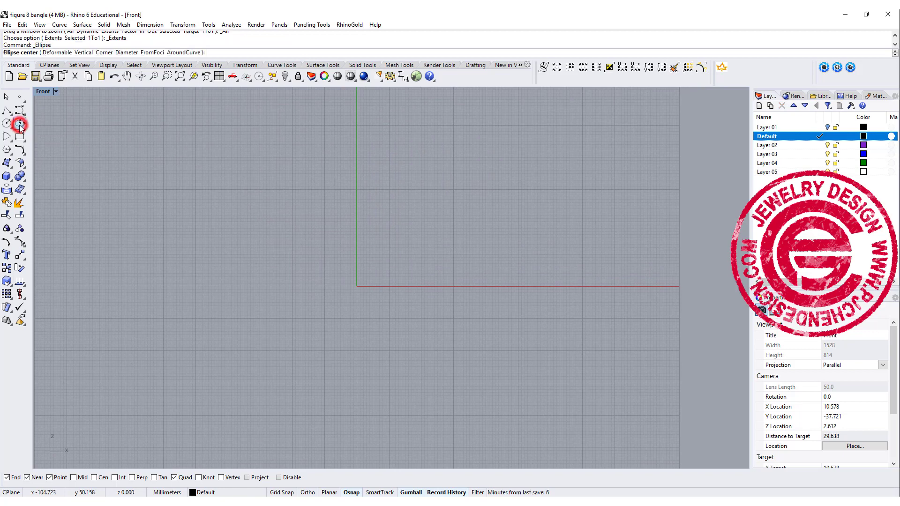
type("0")
key("Return")
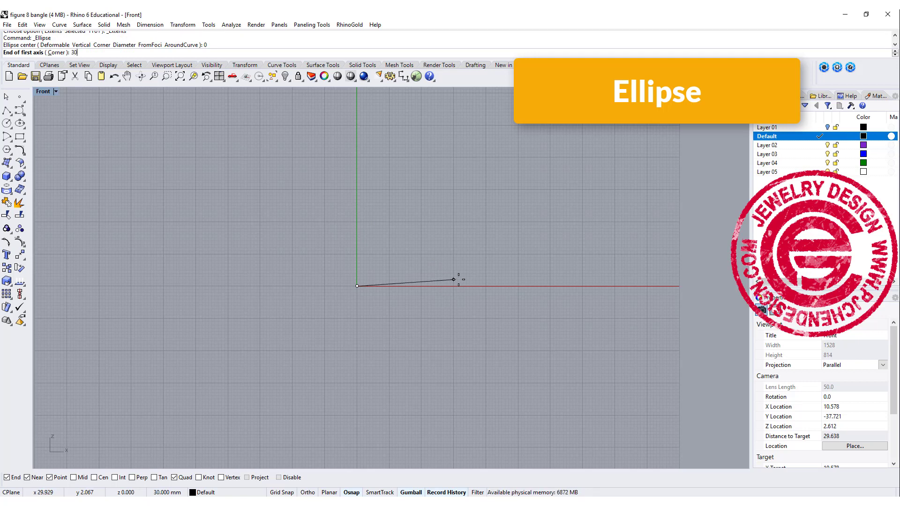
key("Return")
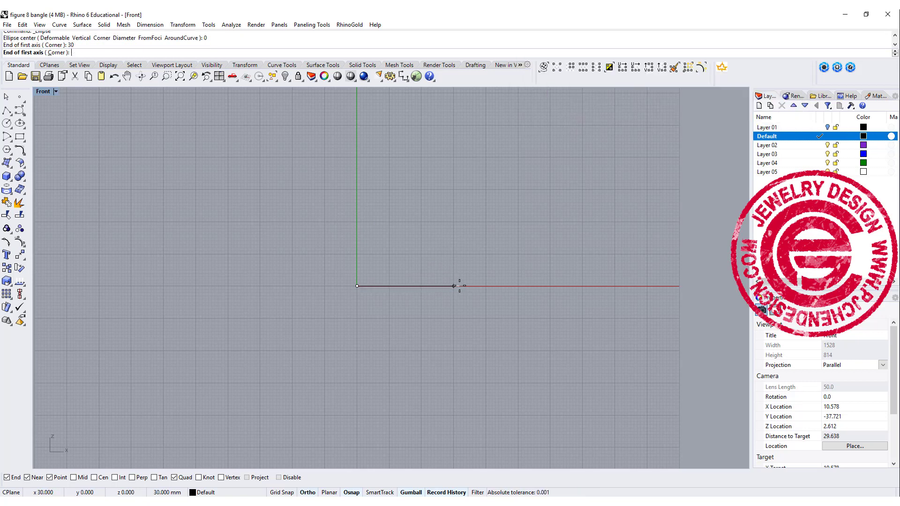
left_click(454, 286)
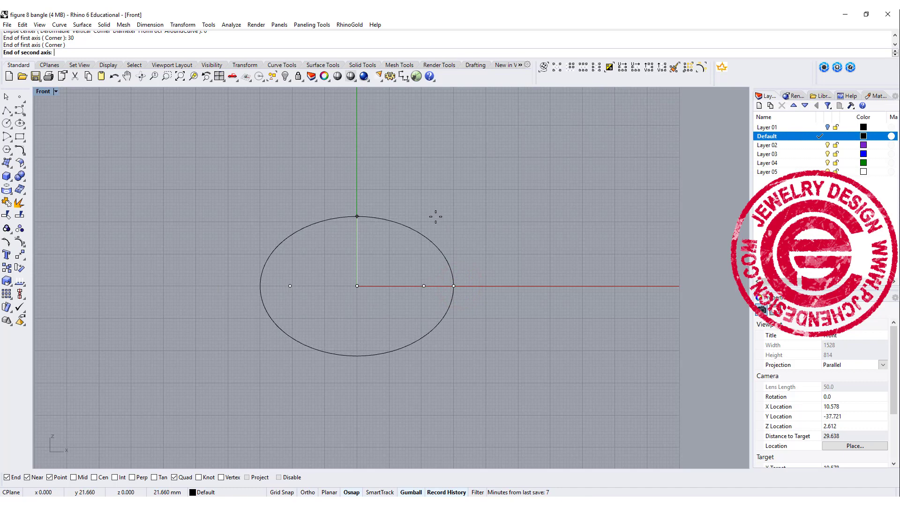
left_click(436, 216)
Draw a cutting line from the origin past the ellipse bottom and mirror it across the vertical axis
scroll(346, 302, "up", 4)
left_click(6, 110)
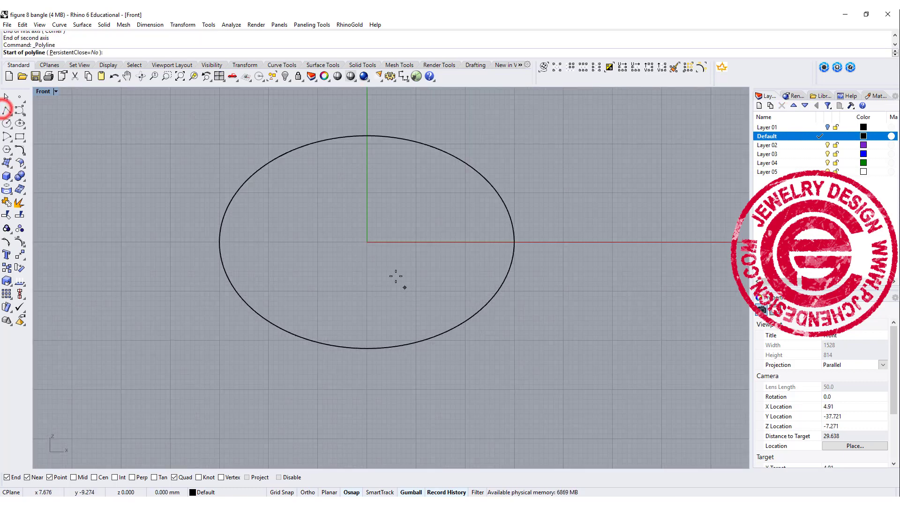
type("0")
key("Return")
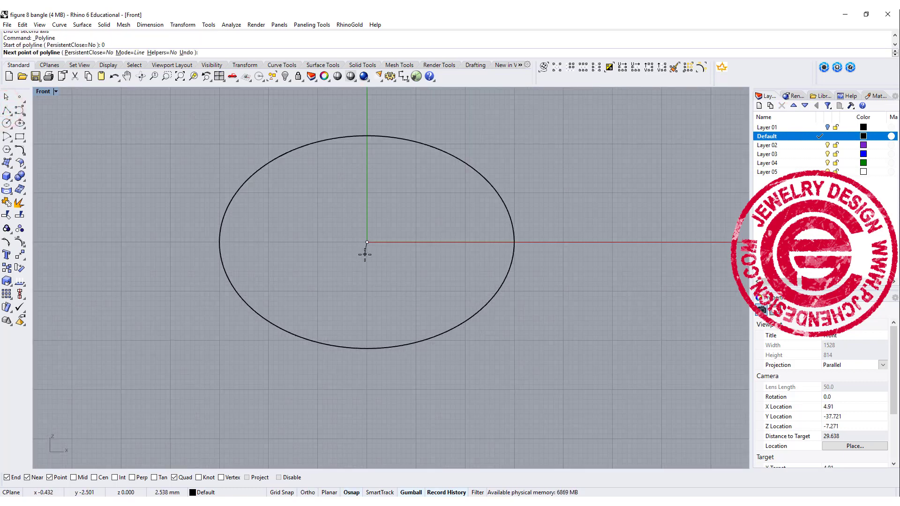
left_click(281, 357)
right_click(282, 353)
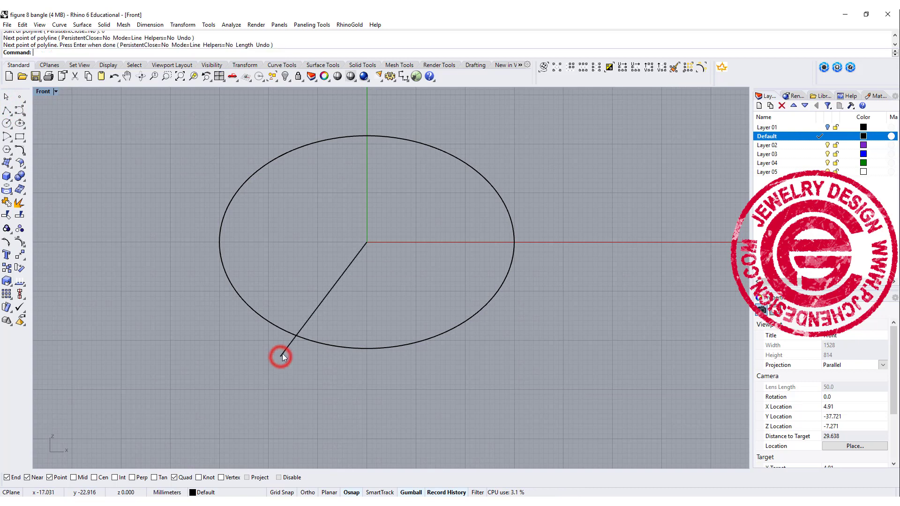
left_click(26, 253)
left_click(100, 259)
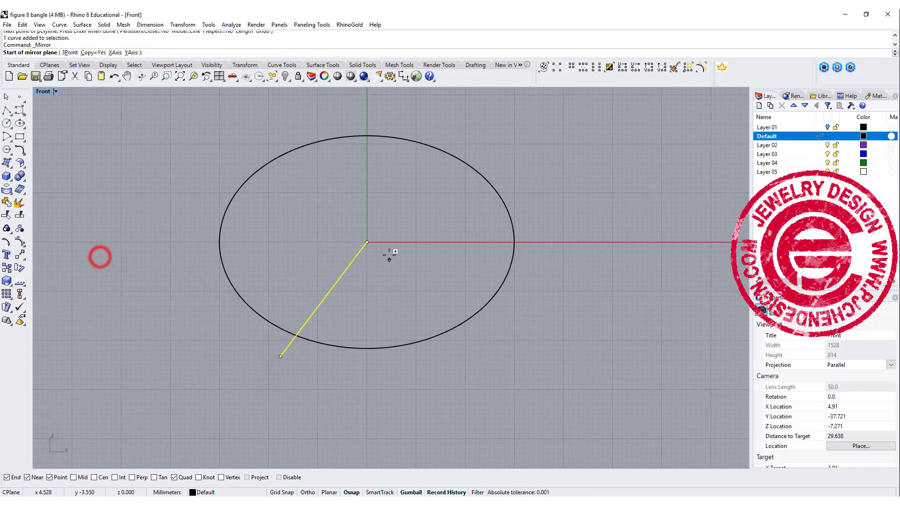
left_click(367, 242)
left_click(371, 299)
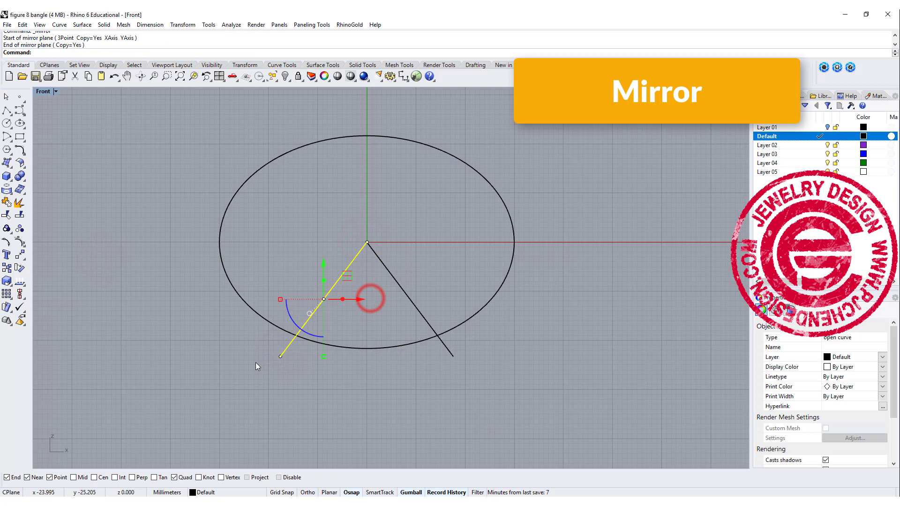
Trim away the ellipse's bottom arc between the two lines, then delete the lines
left_click(411, 301, "shift")
left_click(6, 212)
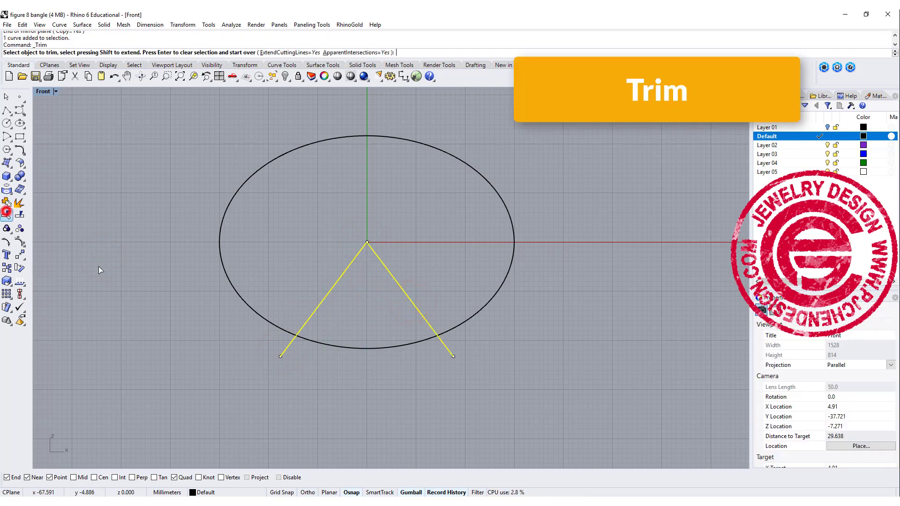
left_click(385, 350)
key("Return")
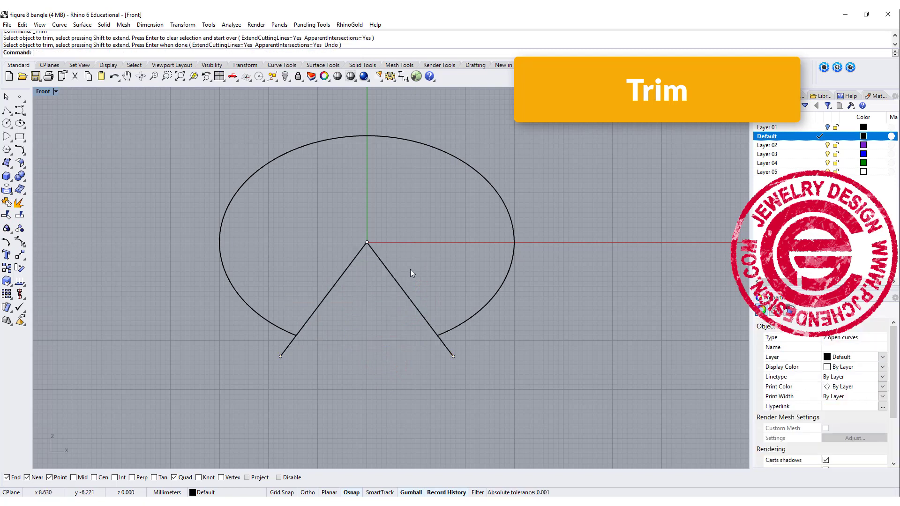
left_click_drag(422, 269, 289, 203)
key("Delete")
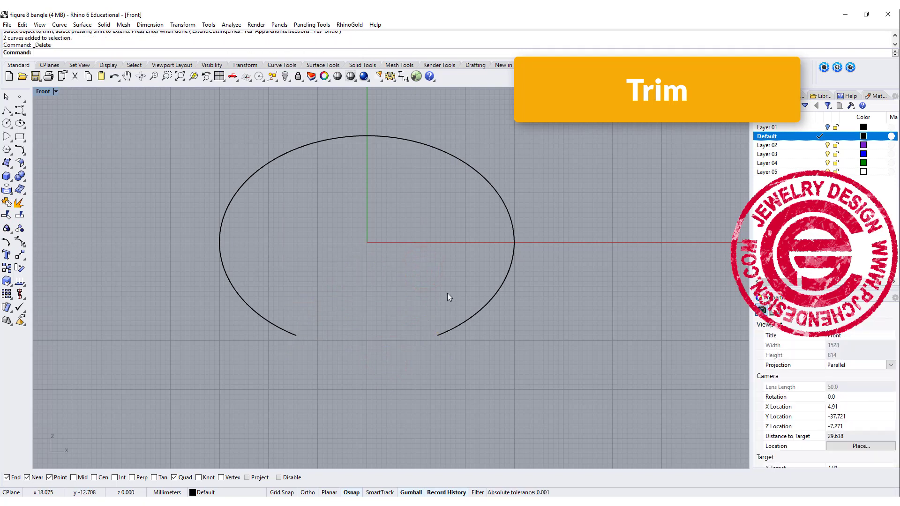
scroll(373, 257, "down", 4)
right_click_drag(373, 258, 303, 300)
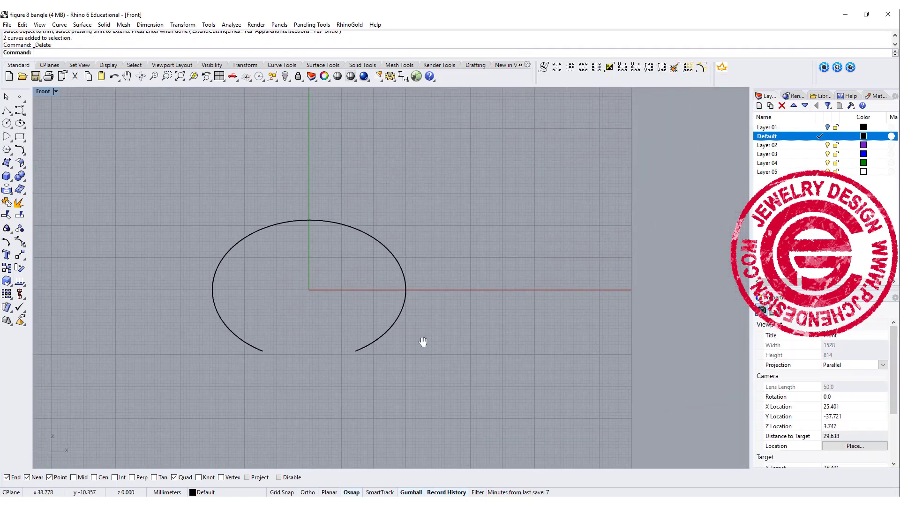
right_click_drag(423, 342, 395, 361)
Measure the open arc's length with Len, giving 133.965, and copy the value
double_click(46, 91)
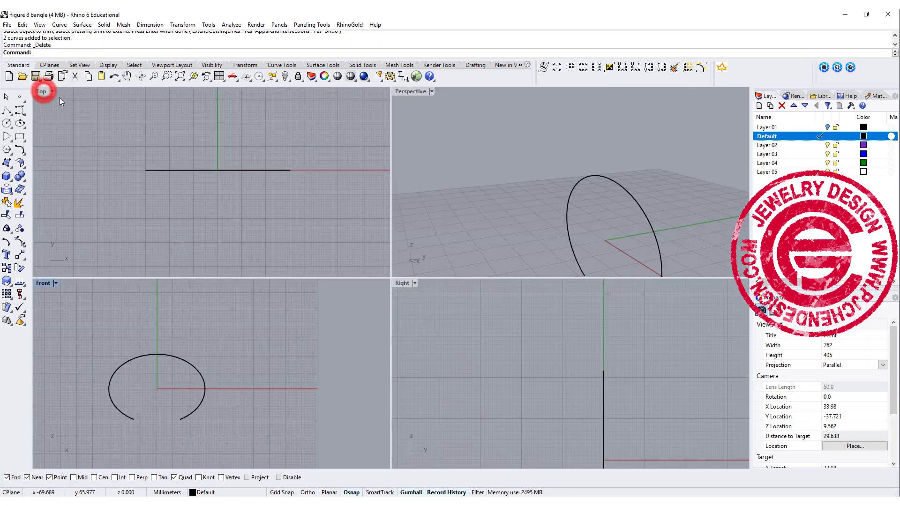
left_click(162, 354)
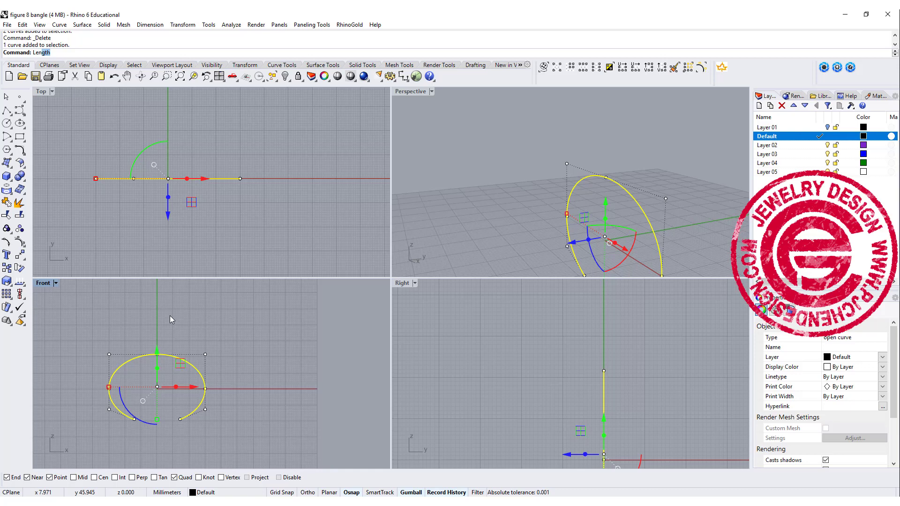
type("Len")
key("Return")
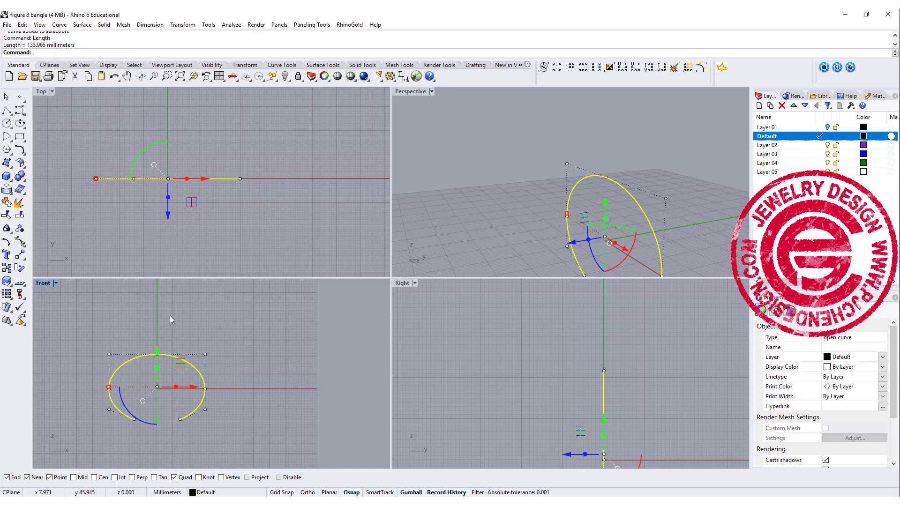
double_click(34, 45)
key("ctrl+c")
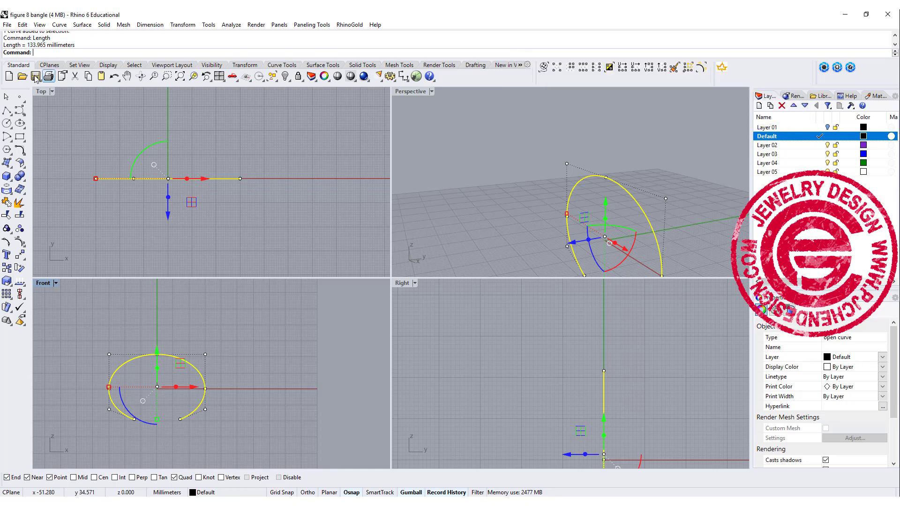
Draw a straight line 133.965 mm long in the Top view
left_click(7, 111)
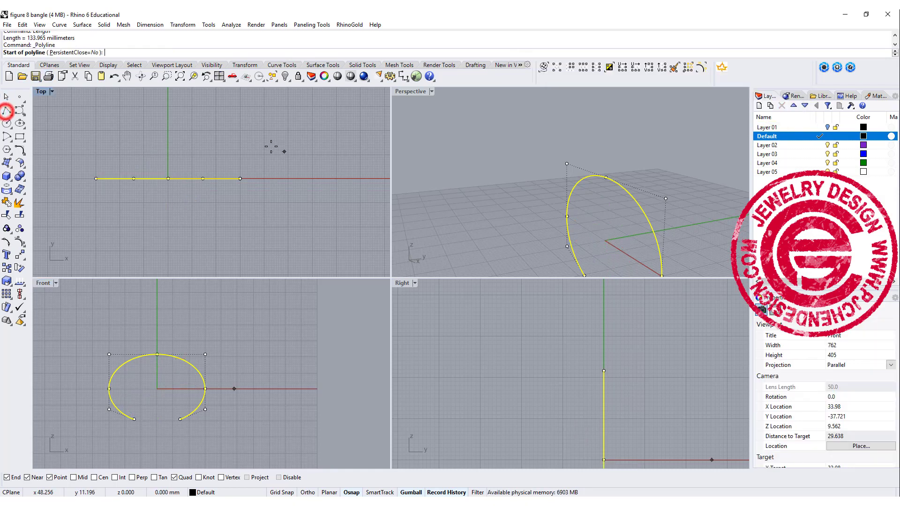
left_click(215, 134)
scroll(201, 155, "down", 2)
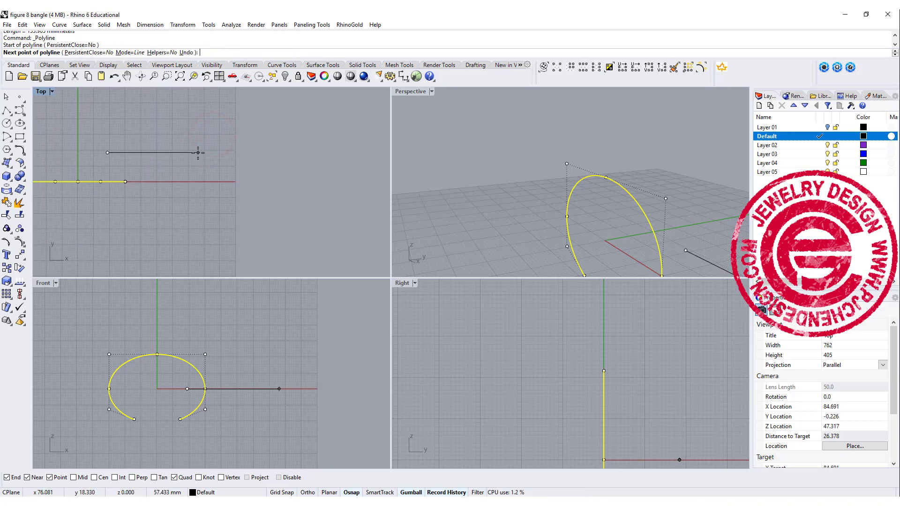
key("ctrl+v")
key("Return")
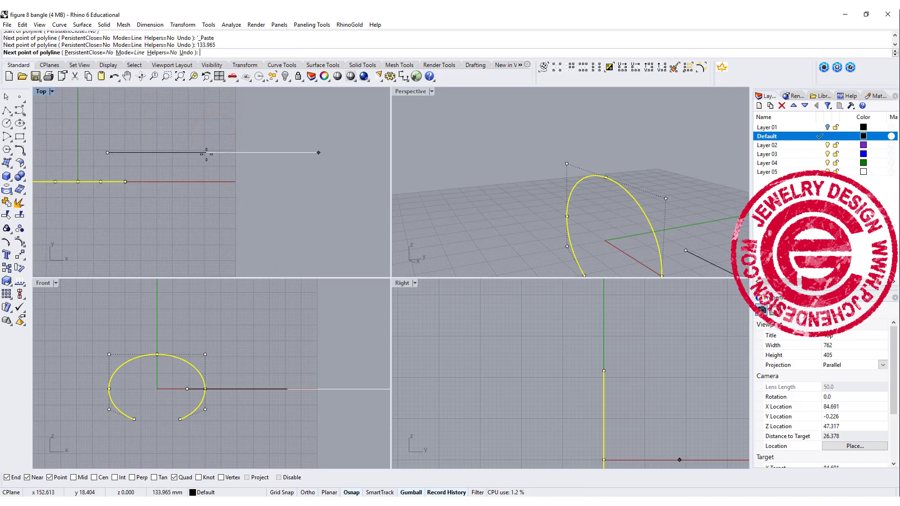
left_click(206, 154)
key("Return")
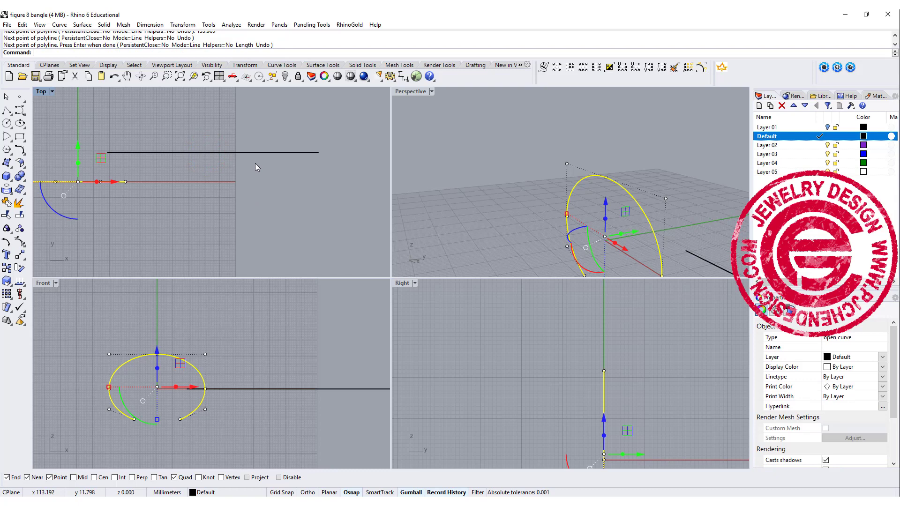
Select the new line and align it concentrically to the ellipse
right_click_drag(219, 176, 288, 169)
left_click(296, 146)
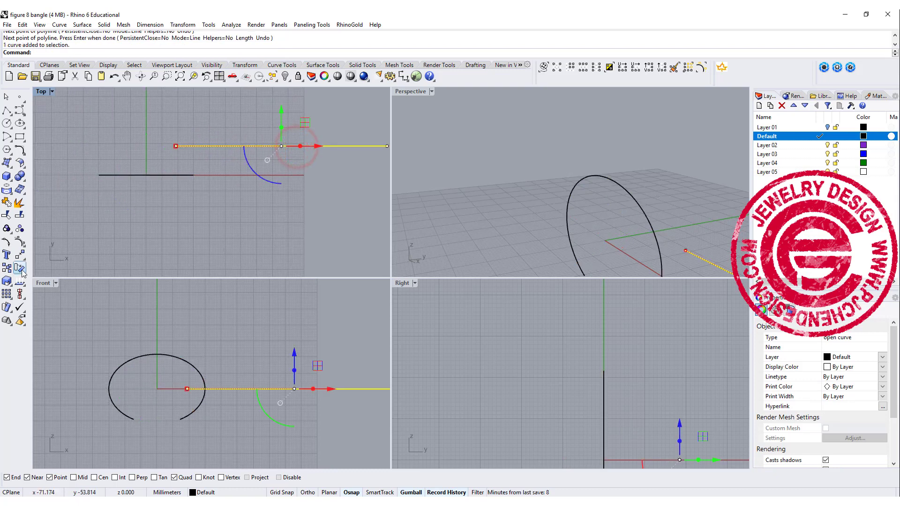
left_click(20, 295)
left_click(61, 311)
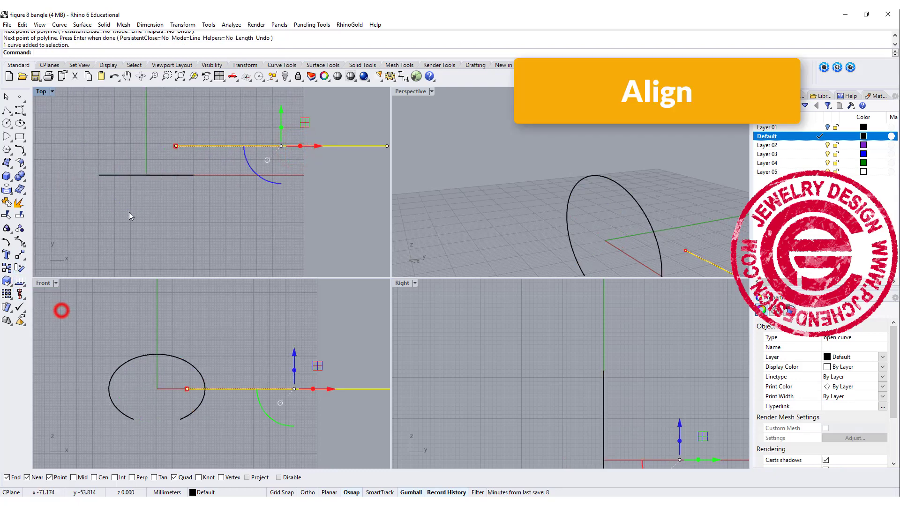
Centre the straight line on the ellipse's centre
type("0")
key("Return")
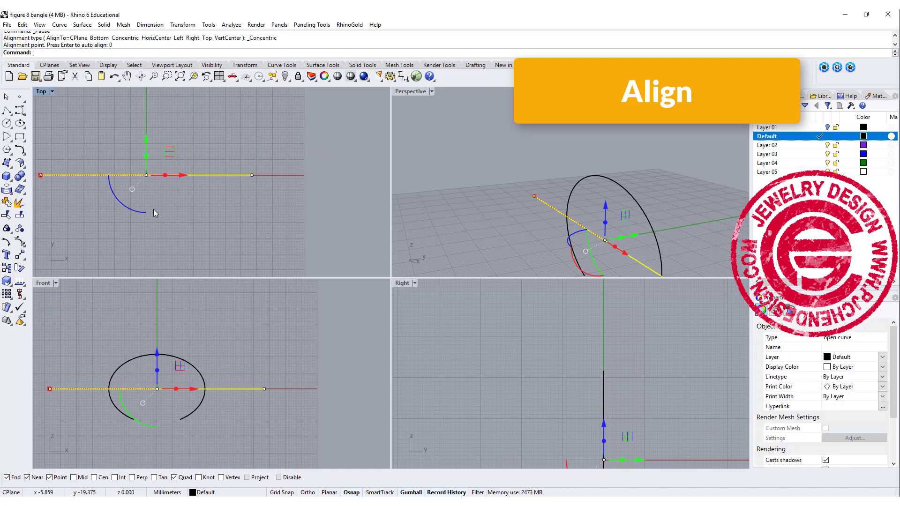
left_click(231, 211)
right_click_drag(224, 245, 291, 212)
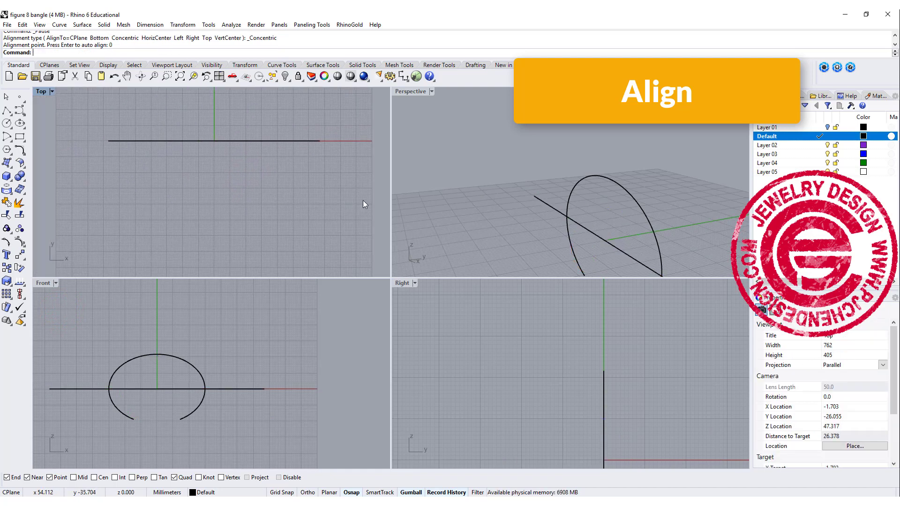
right_click_drag(497, 220, 642, 229)
Hide the ellipse, leaving the straight line visible
left_click(642, 229)
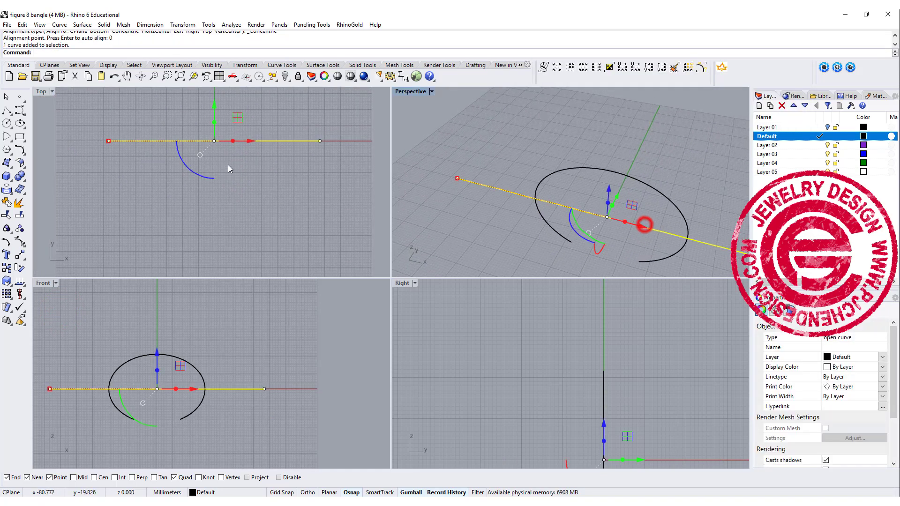
left_click(578, 169)
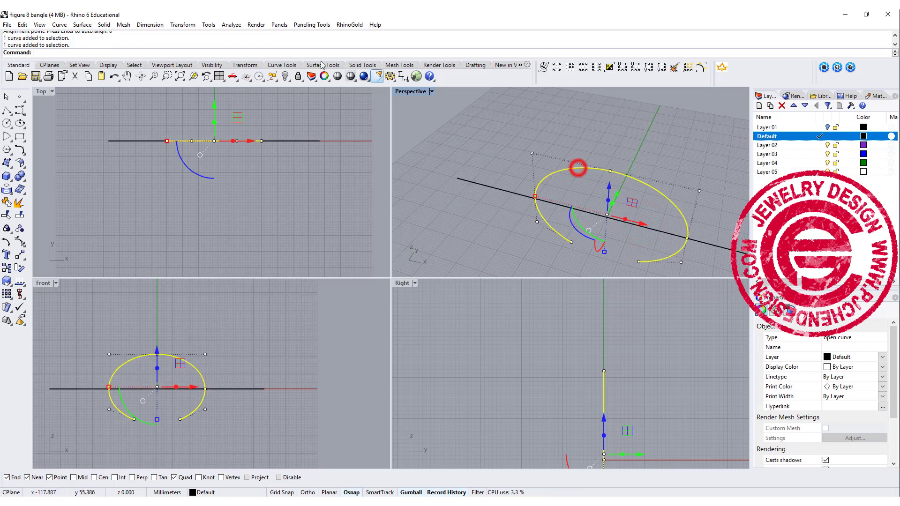
left_click(285, 76)
Divide the straight line into 5 equal segments in a maximized Top view
right_click_drag(211, 114, 210, 144)
left_click(186, 170)
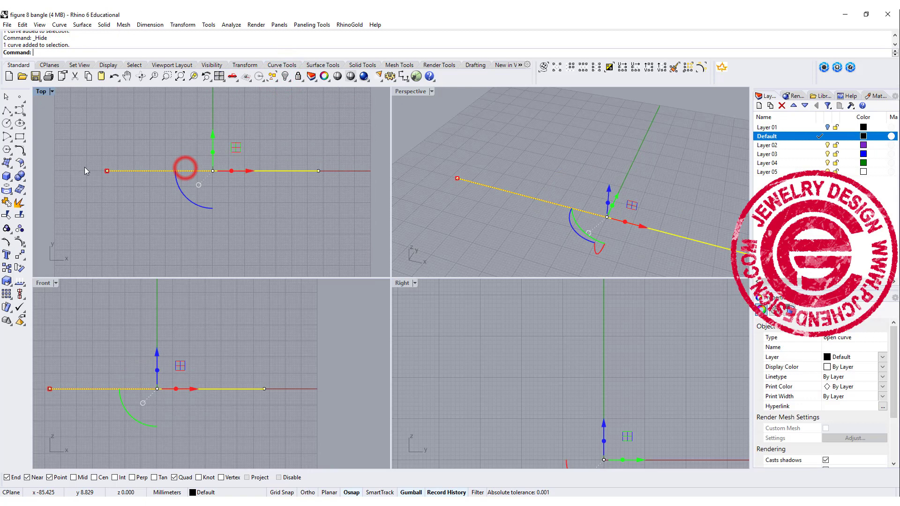
double_click(41, 91)
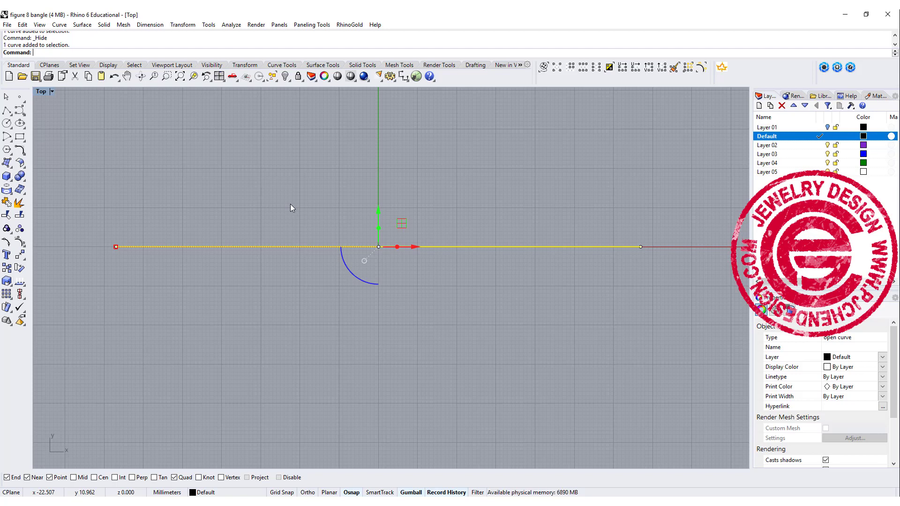
type("ivide")
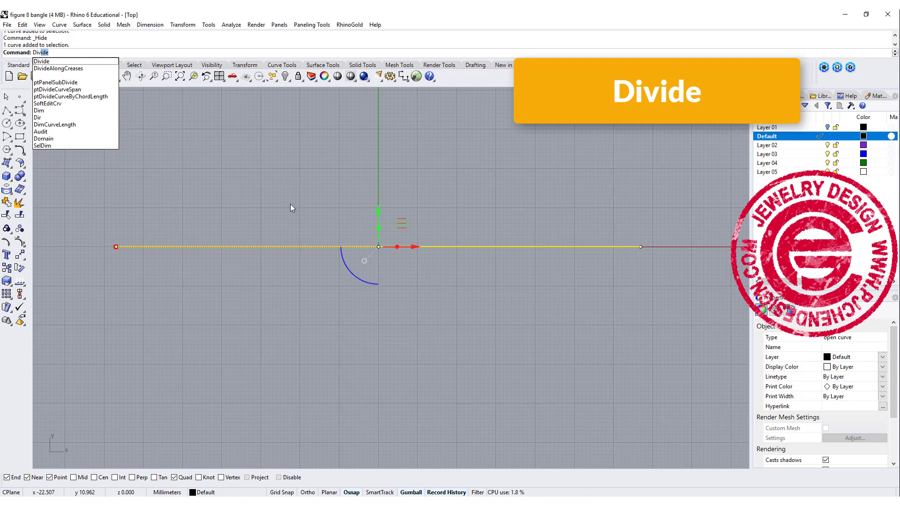
key("Return")
key("Return")
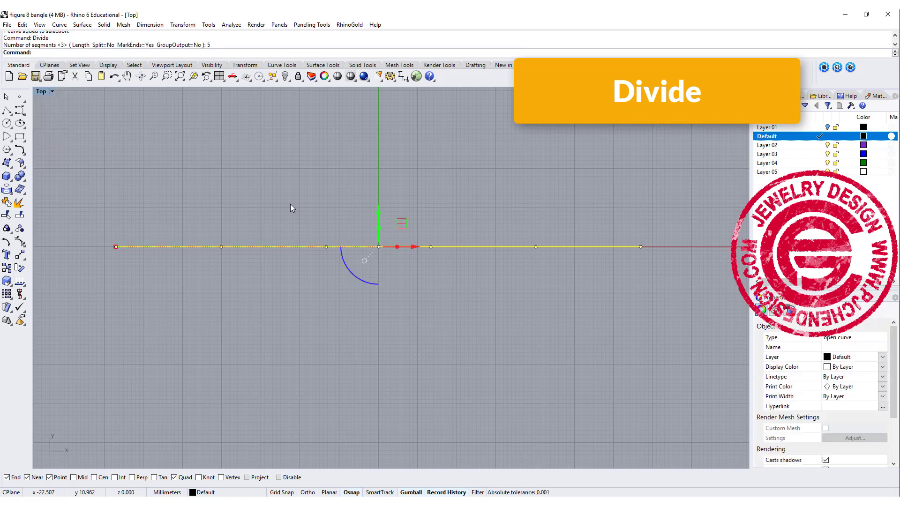
Draw a C-shaped arc centred on a division point near the line's left end
left_click(316, 173)
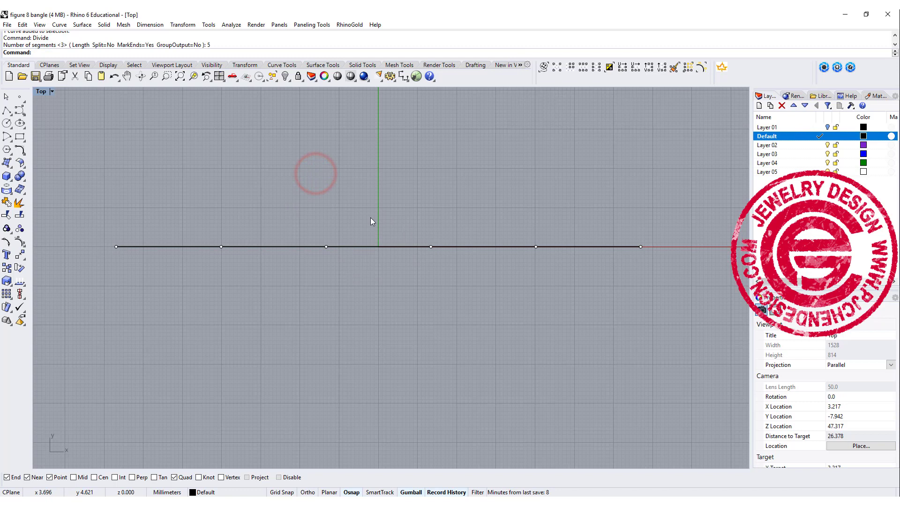
scroll(592, 207, "right", 3)
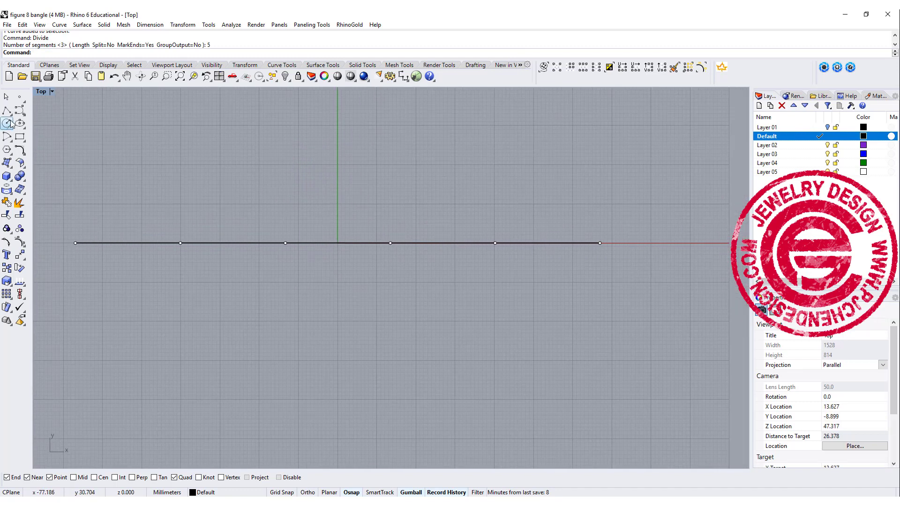
left_click(6, 136)
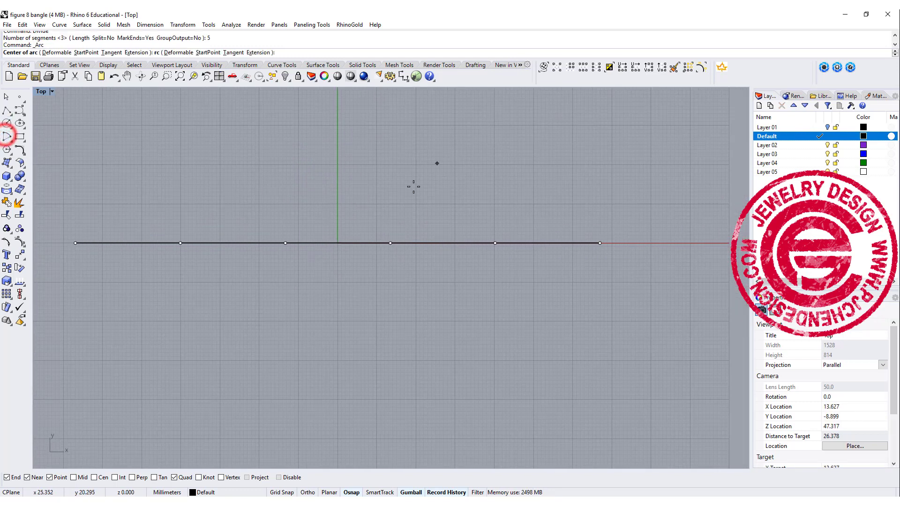
left_click(391, 242)
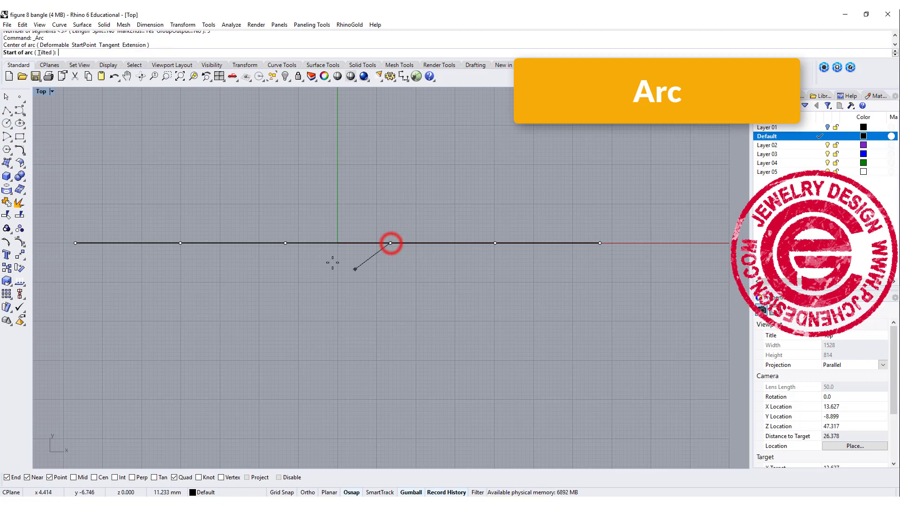
scroll(322, 243, "up", 2)
scroll(323, 243, "up", 4)
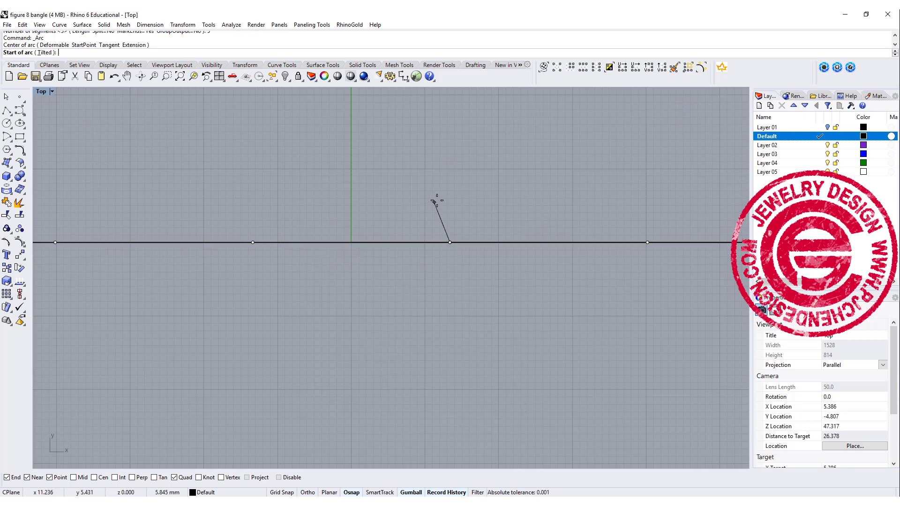
left_click(450, 117)
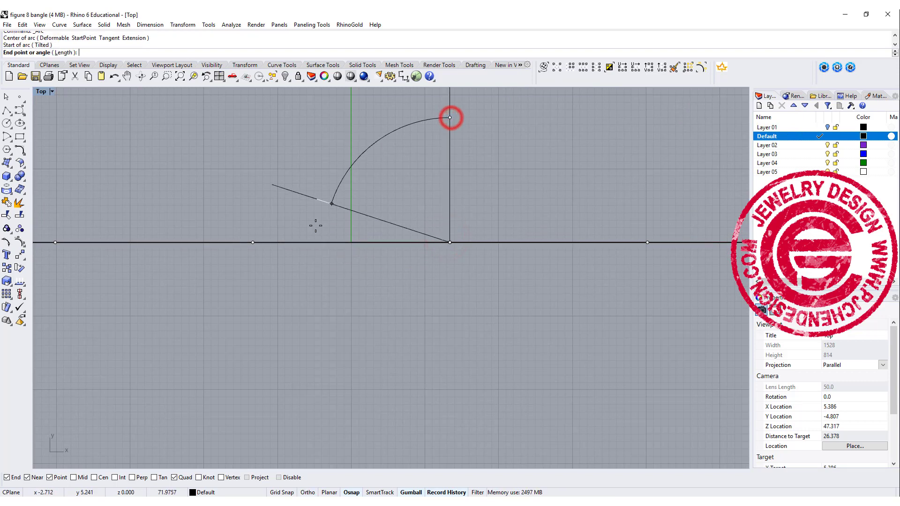
left_click(447, 334)
scroll(365, 302, "down", 5)
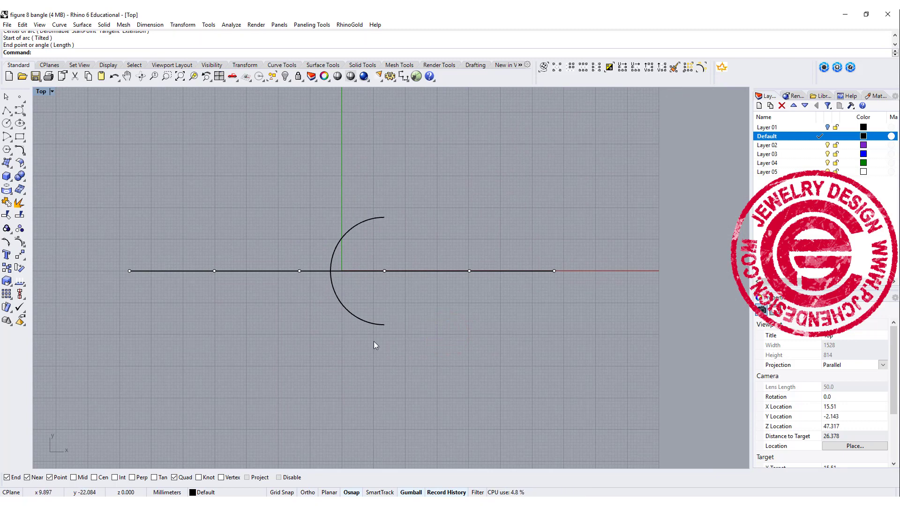
Squash the arc vertically with the gumball, then undo the scaling
left_click(374, 325)
left_click_drag(357, 325, 358, 307)
key("Escape")
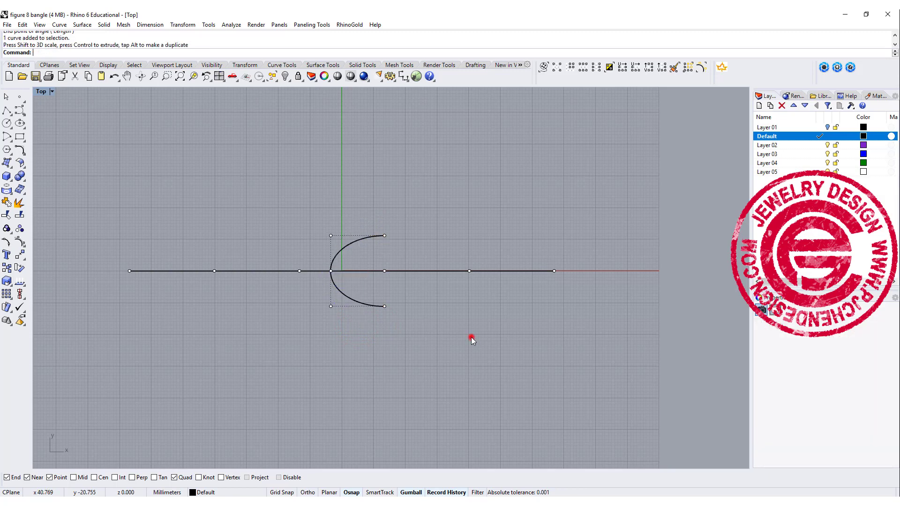
right_click_drag(471, 337, 351, 284)
key("ctrl+z")
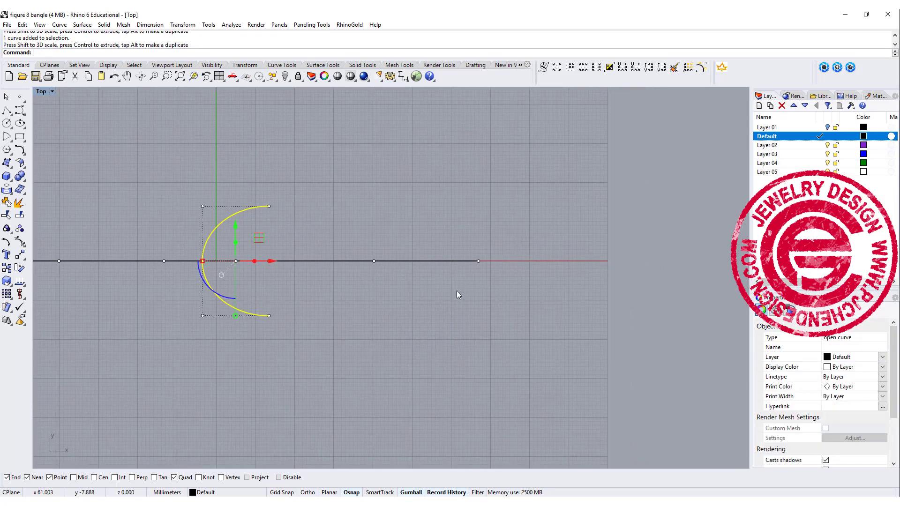
scroll(522, 267, "up", 3)
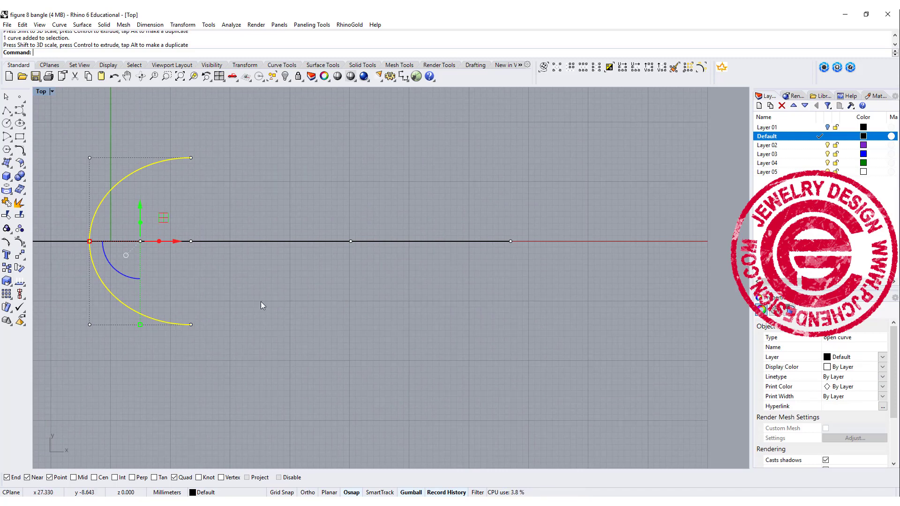
Sketch a trial freeform curve from the arc's lower end, then delete it
left_click(19, 112)
left_click(190, 324)
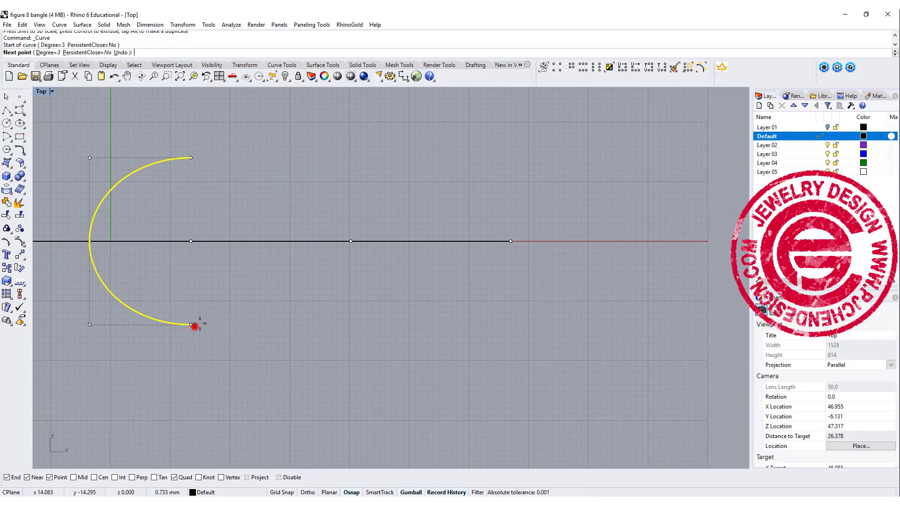
left_click(296, 300)
left_click(357, 286)
key("Return")
scroll(170, 333, "up", 5)
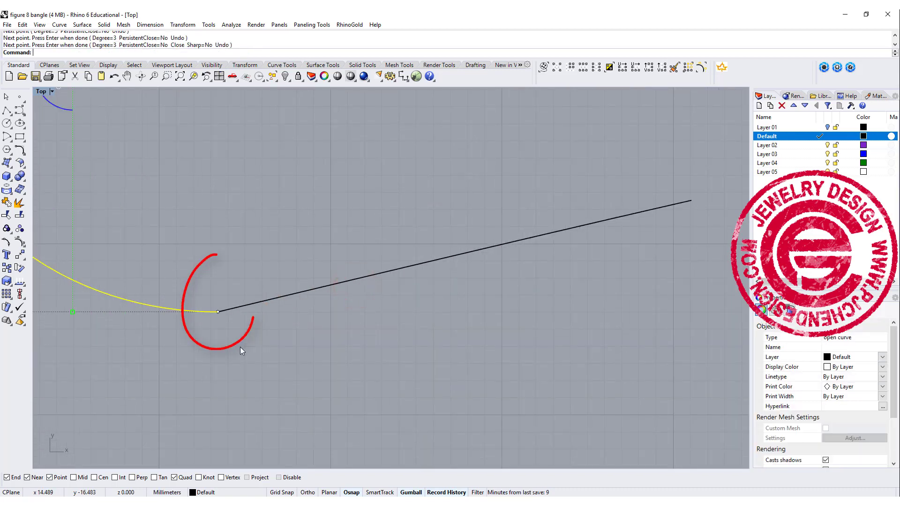
left_click(235, 311)
left_click(298, 393)
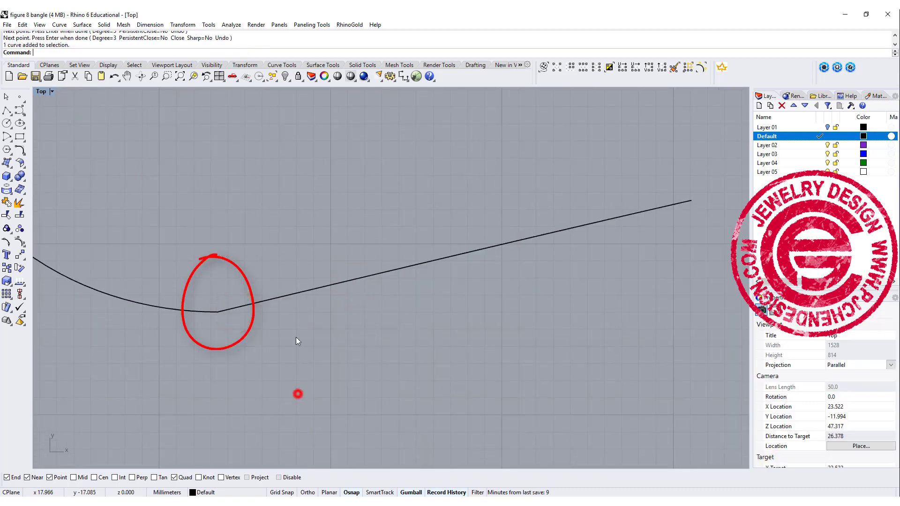
left_click_drag(395, 327, 319, 229)
key("Delete")
Draw a short horizontal line just below the long line's right end, with Ortho on
right_click_drag(369, 279, 375, 305)
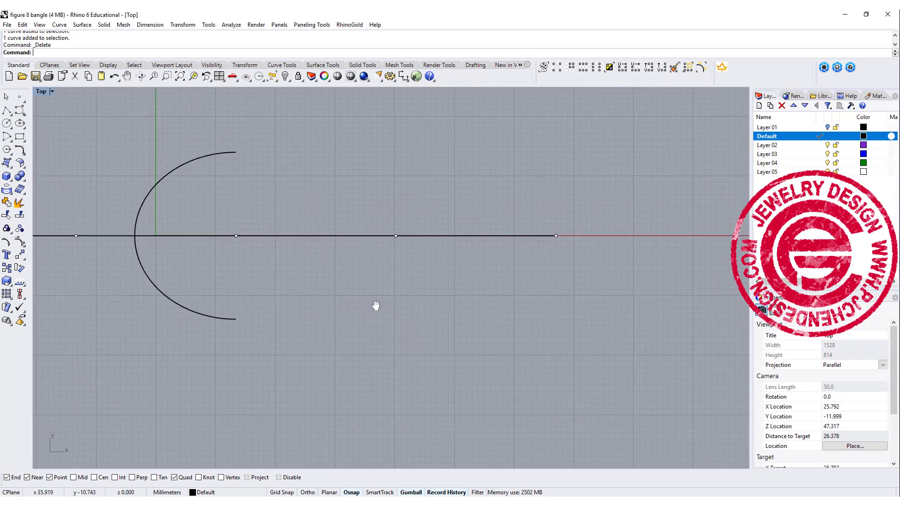
left_click(6, 111)
scroll(556, 243, "up", 4)
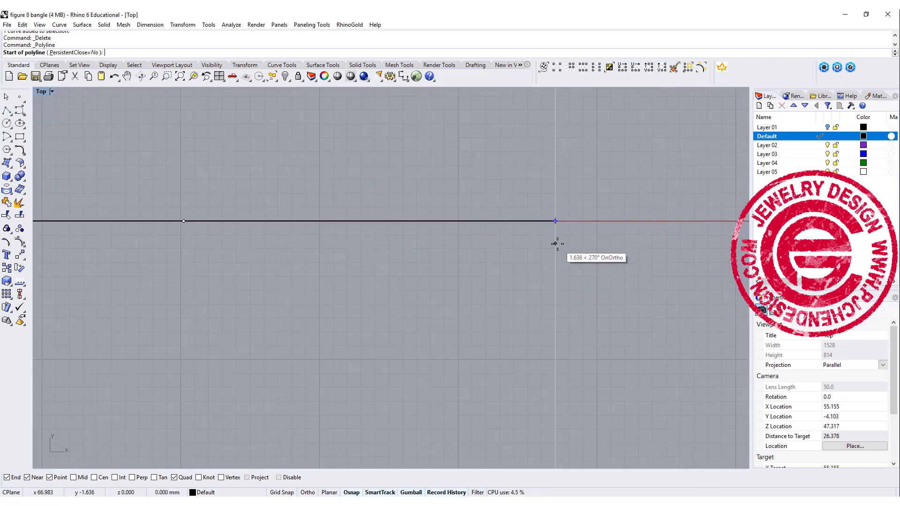
left_click(557, 244)
key("F8")
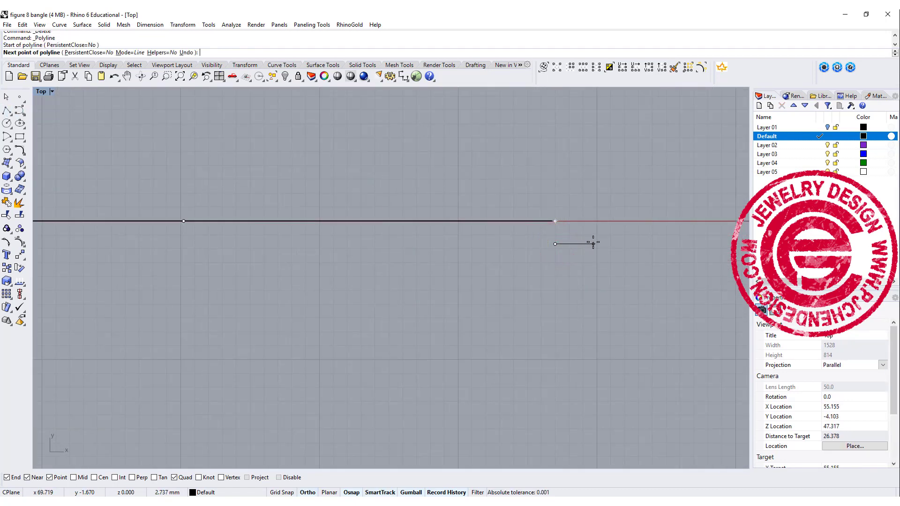
left_click(593, 243)
key("Return")
scroll(593, 275, "down", 3)
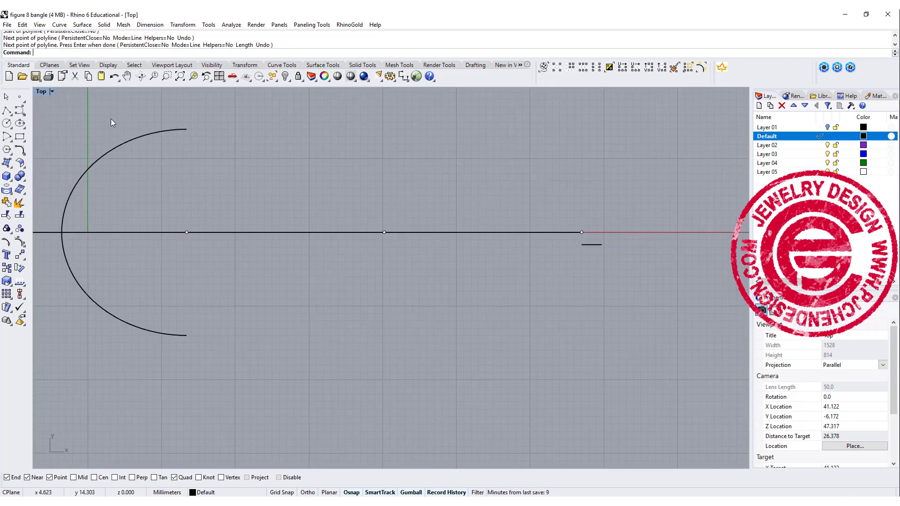
Blend a curve from the lower arc's end to the short line's end
left_click(19, 150)
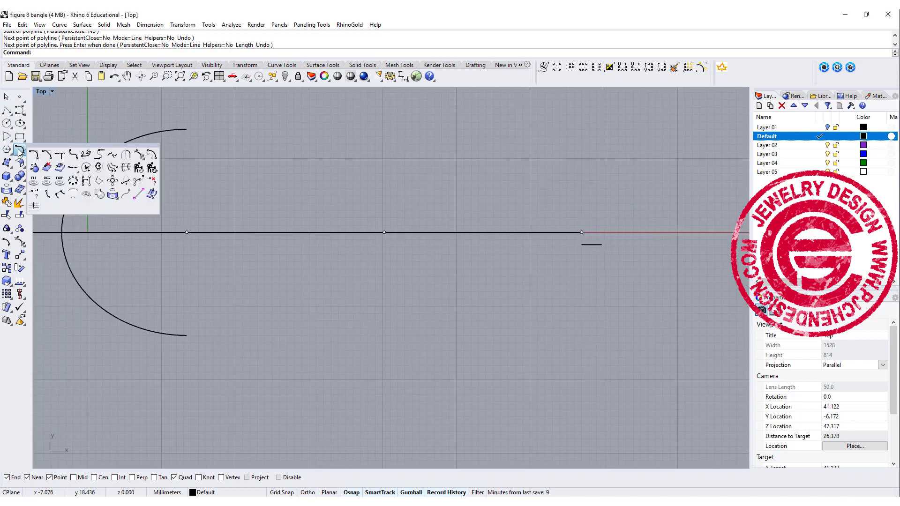
left_click(88, 154)
left_click(186, 336)
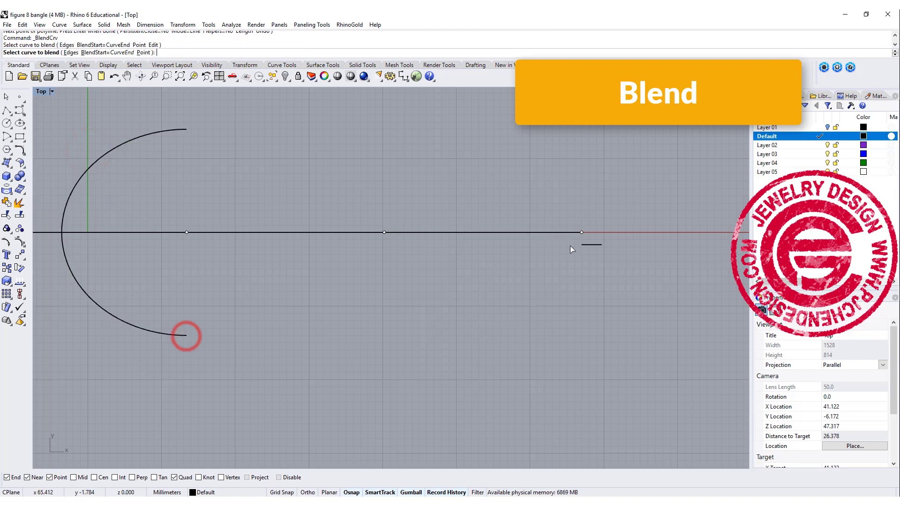
left_click(582, 244)
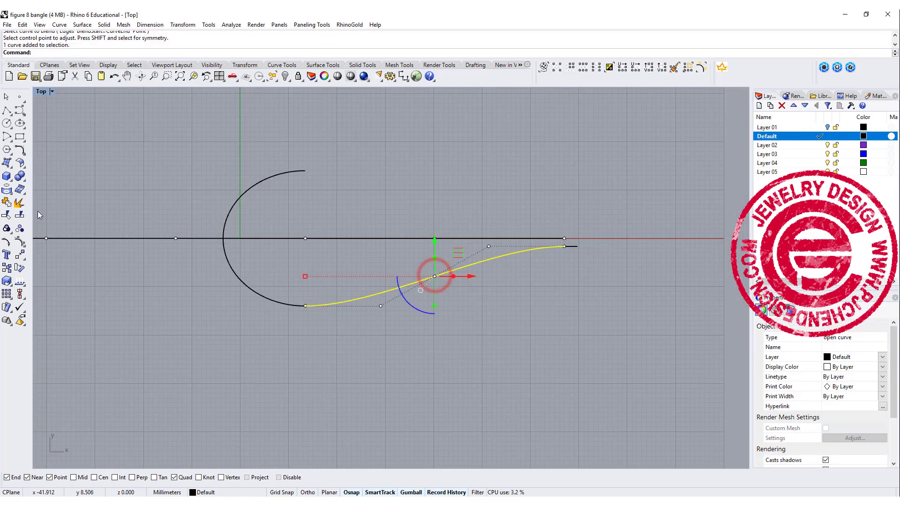
left_click(20, 254)
Mirror the blend curve across the horizontal line to form the teardrop's upper half
left_click(97, 259)
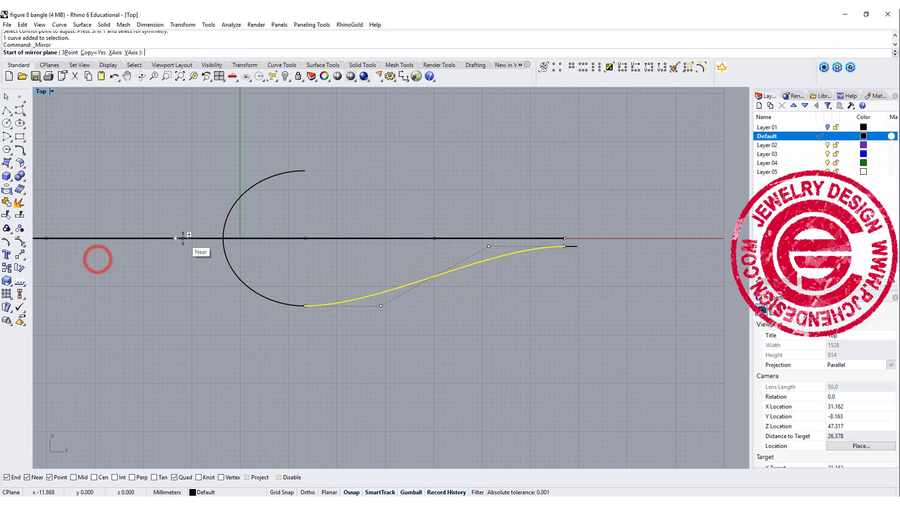
left_click(182, 238)
left_click(255, 238)
left_click(402, 311)
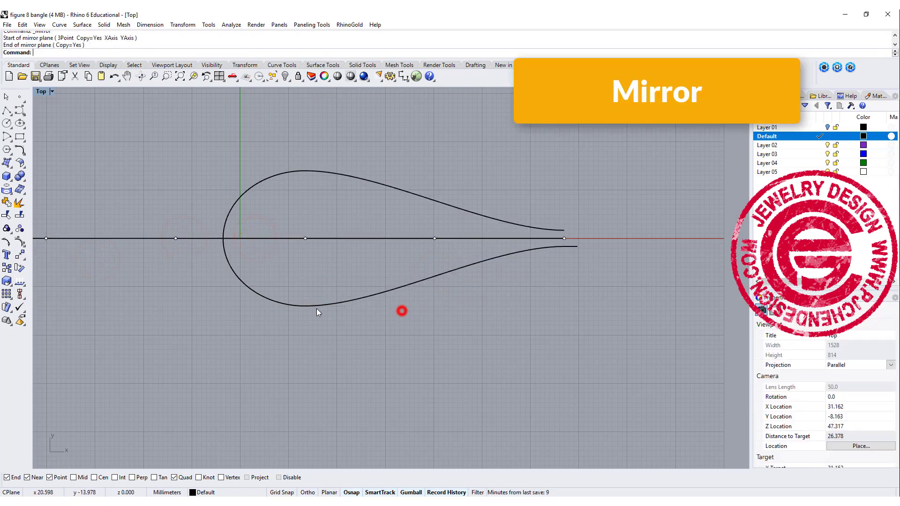
scroll(312, 300, "up", 5)
Select the lower blend curve together with the lower arc
left_click(346, 312)
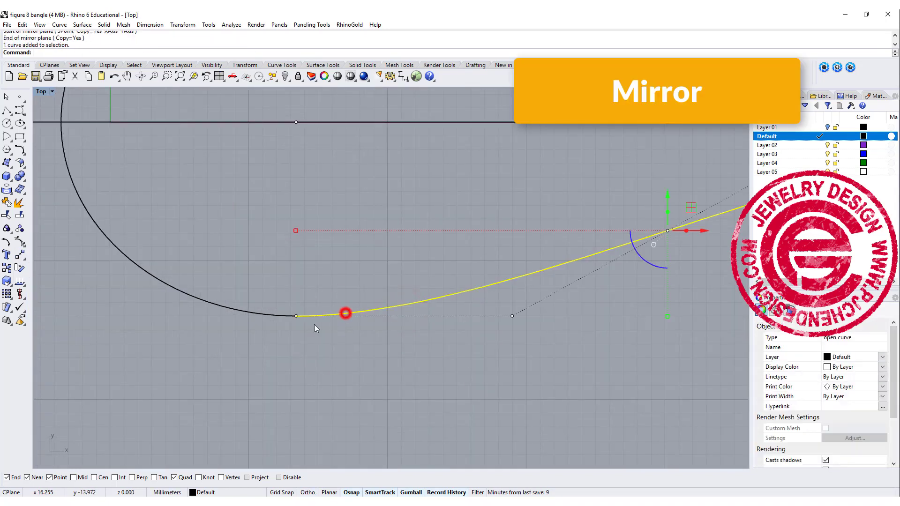
left_click(263, 312)
left_click(413, 356)
left_click_drag(394, 371, 319, 278)
scroll(318, 278, "down", 3)
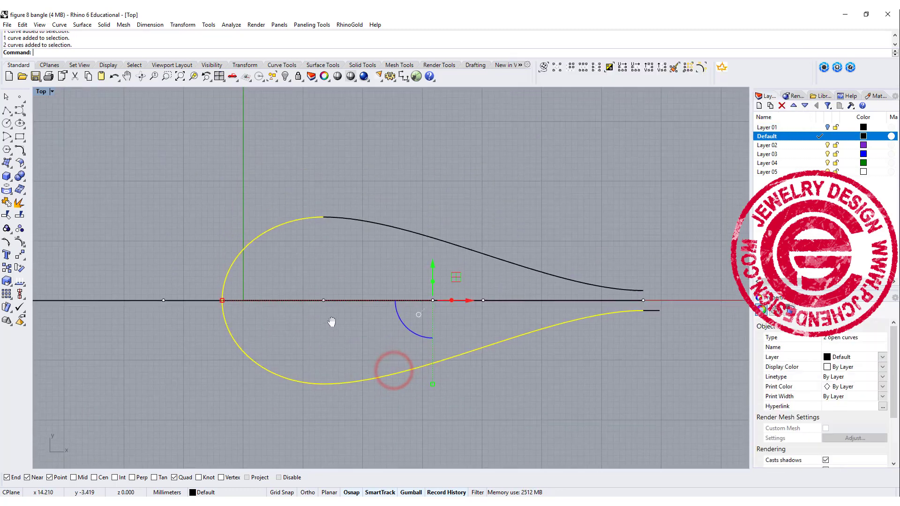
Join the upper curve, lower blend curve and arc into one teardrop curve
left_click(340, 218, "shift")
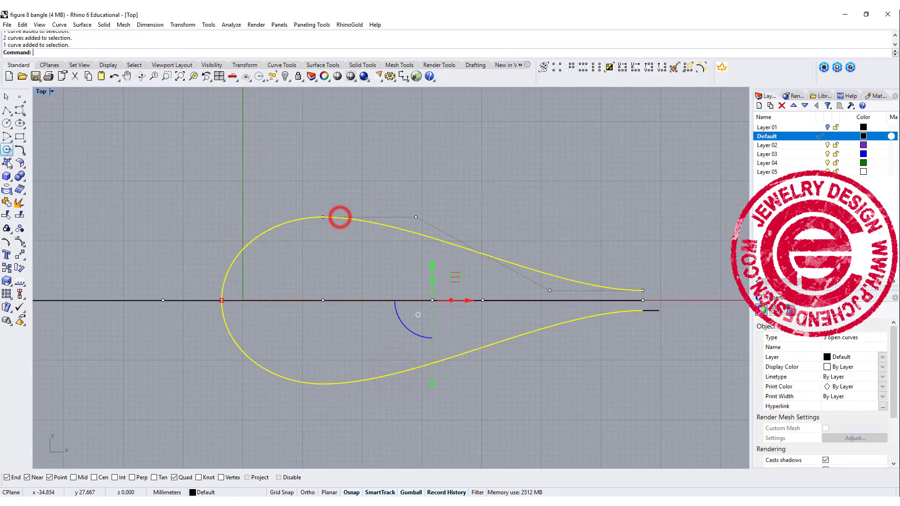
left_click(6, 205)
left_click(315, 166)
scroll(315, 168, "down", 2)
Rebuild the teardrop curve with 12 points at degree 3
left_click(481, 232)
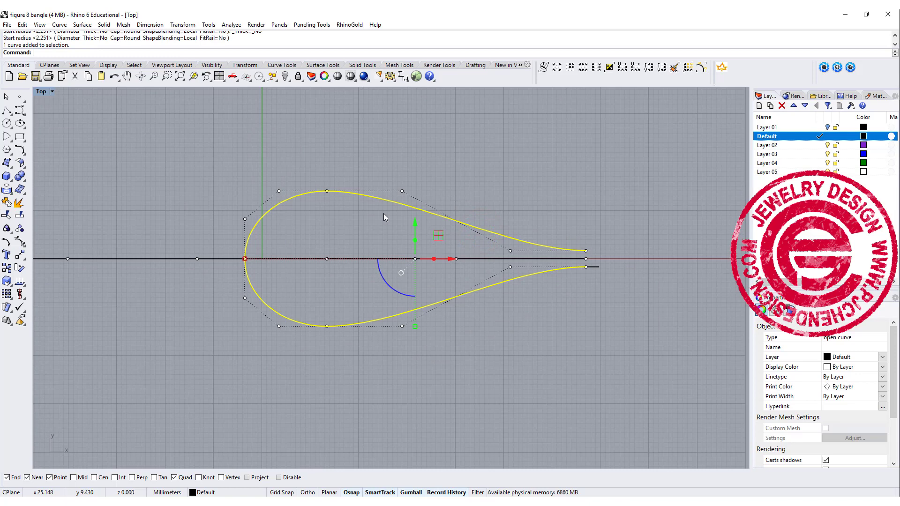
key("Return")
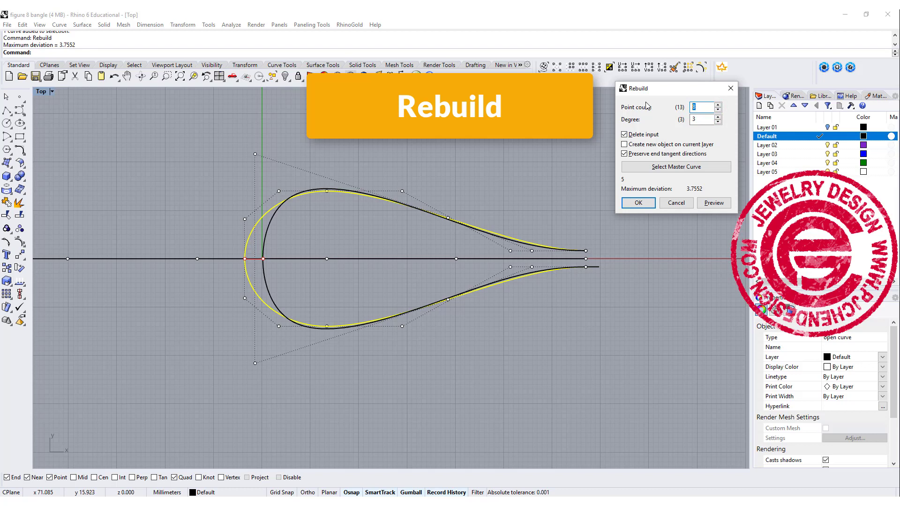
key("Tab")
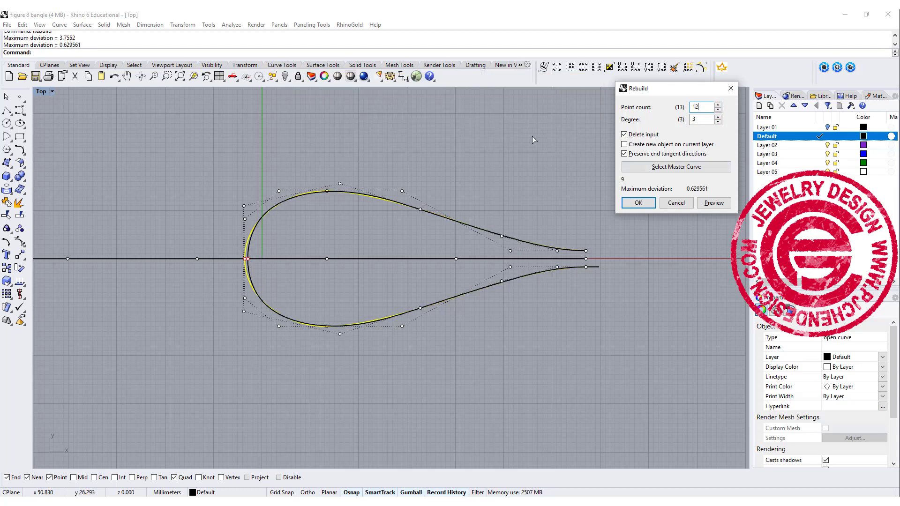
left_click(638, 204)
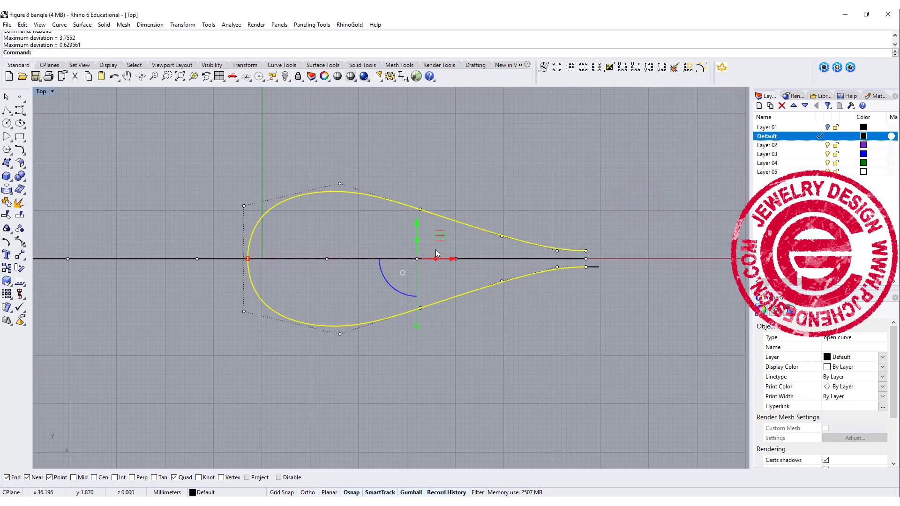
scroll(581, 260, "up", 2)
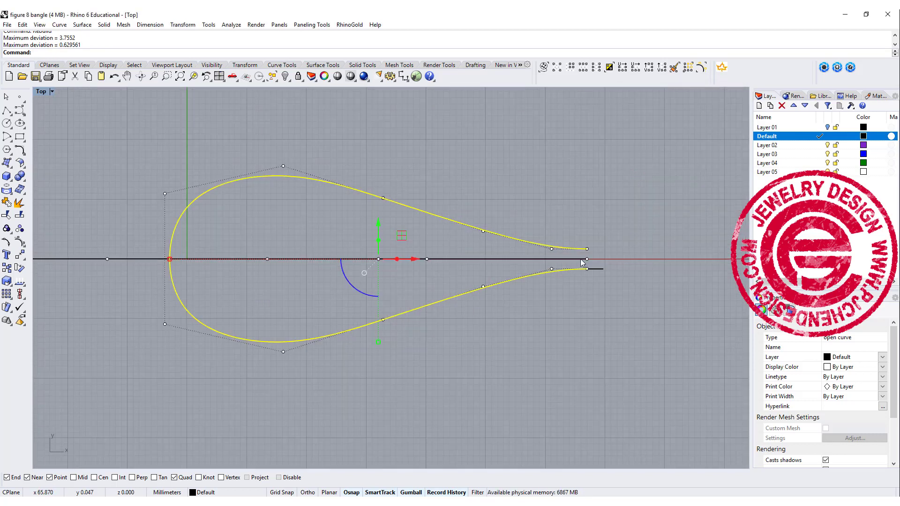
Pipe the teardrop curve with a 2.265 radius at both ends and no caps
left_click(7, 177)
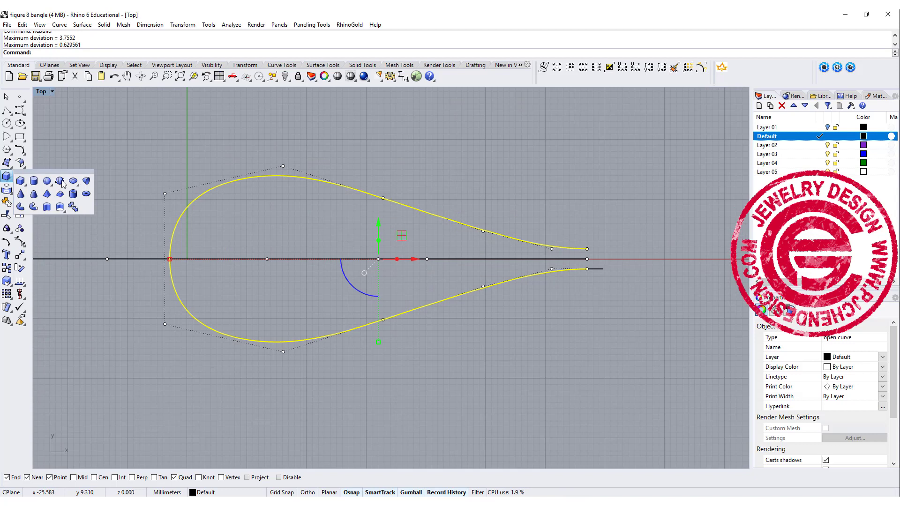
left_click(34, 208)
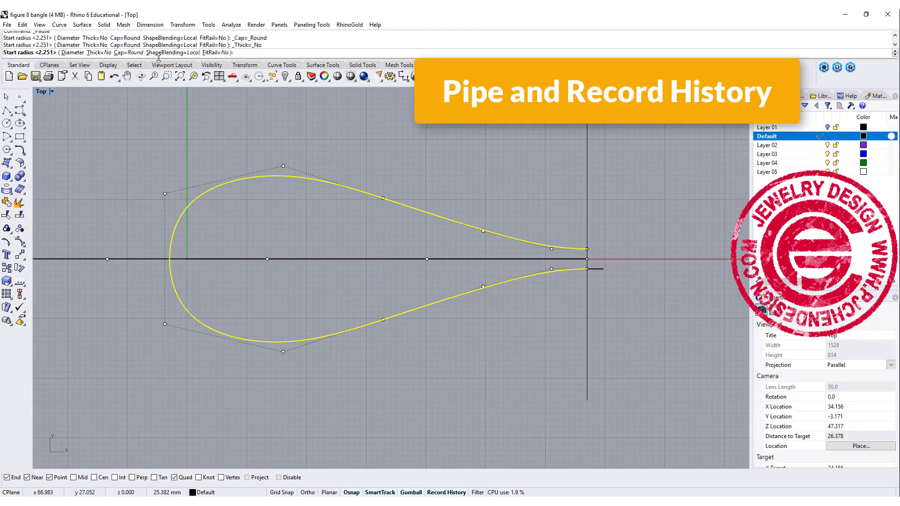
left_click(129, 53)
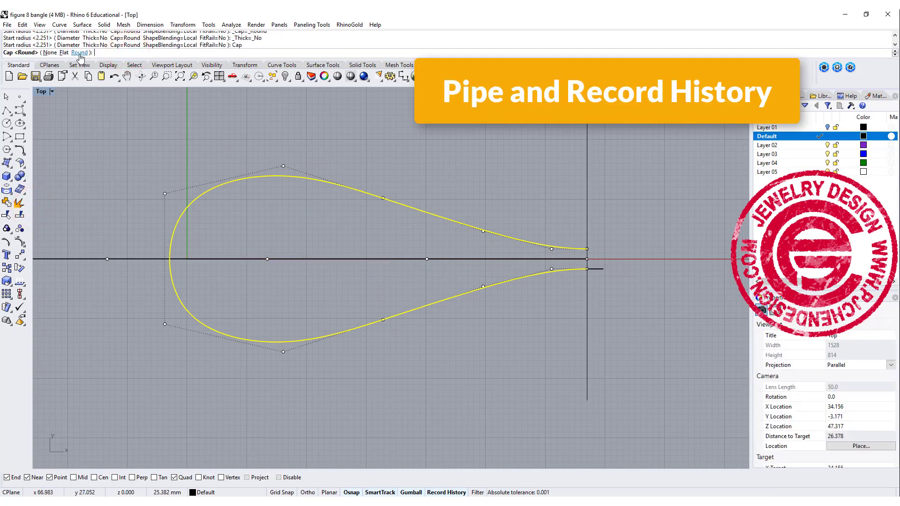
left_click(47, 53)
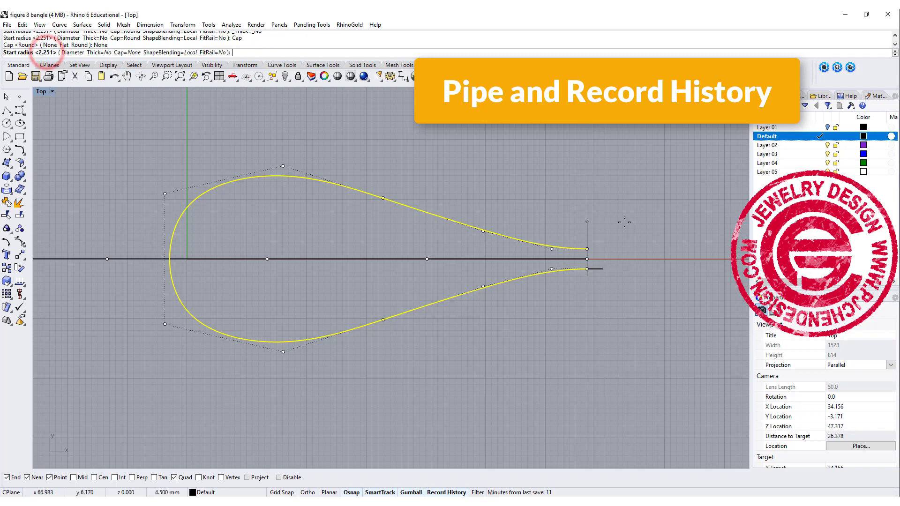
scroll(603, 251, "up", 4)
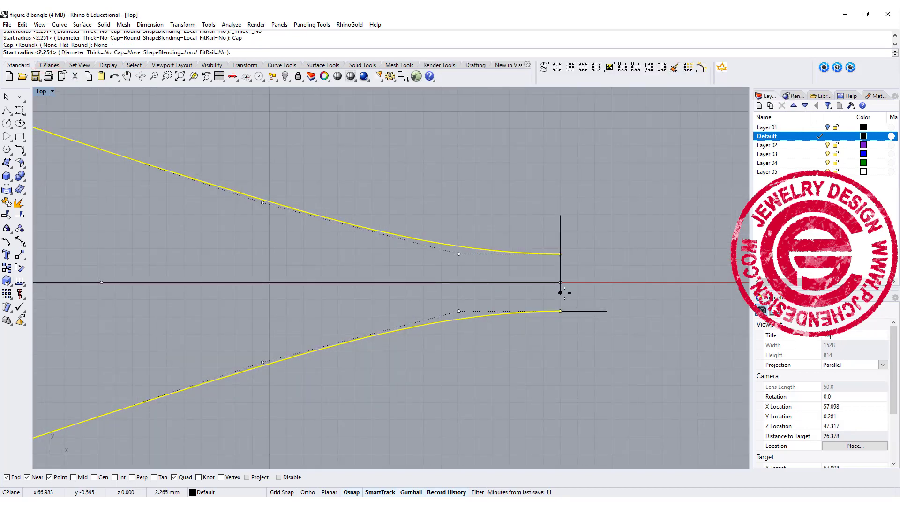
left_click(560, 293)
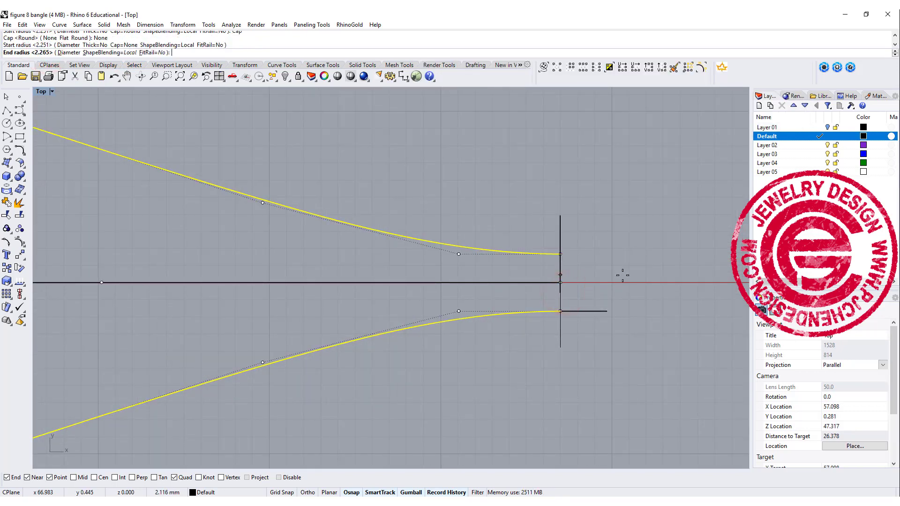
key("Return")
key("Return")
scroll(598, 310, "up", 2)
scroll(413, 269, "down", 2)
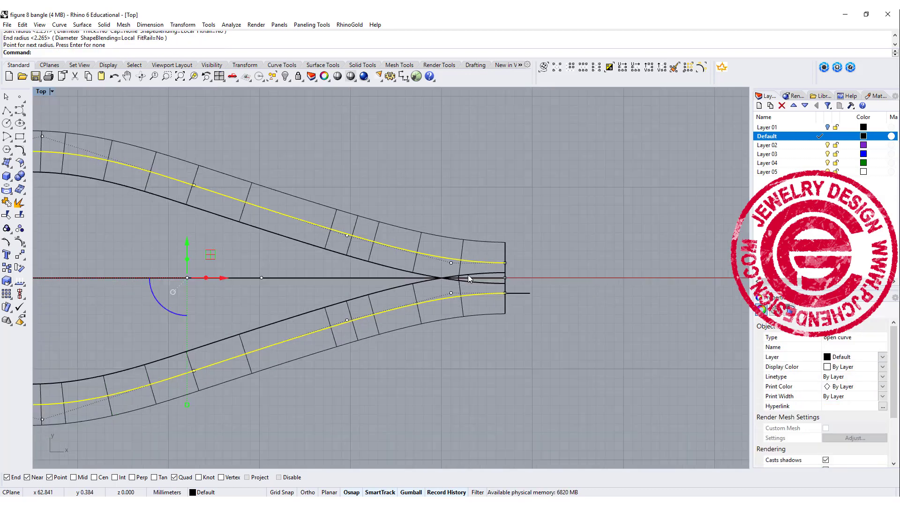
scroll(464, 269, "up", 2)
scroll(464, 268, "down", 6)
key("Escape")
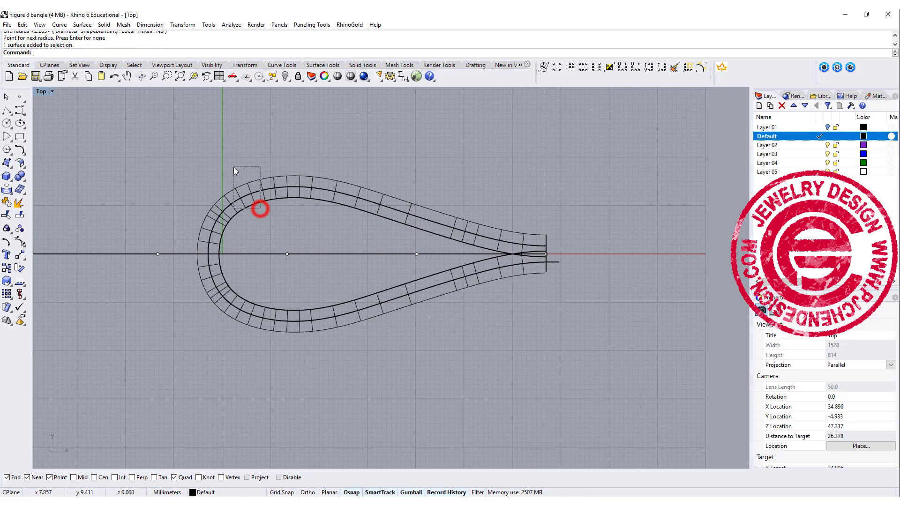
Rotate a copy of the tube and its curve 180° about the origin, then show all four views
left_click_drag(260, 209, 233, 167)
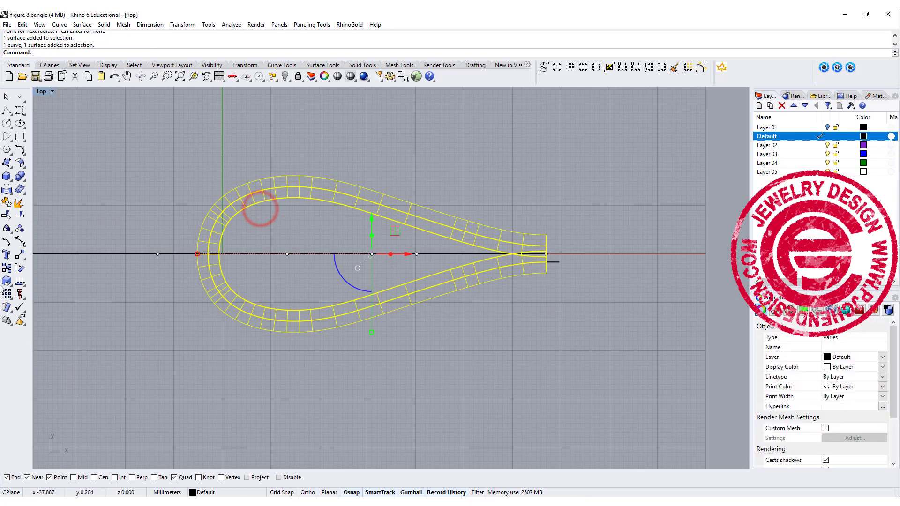
left_click(20, 268)
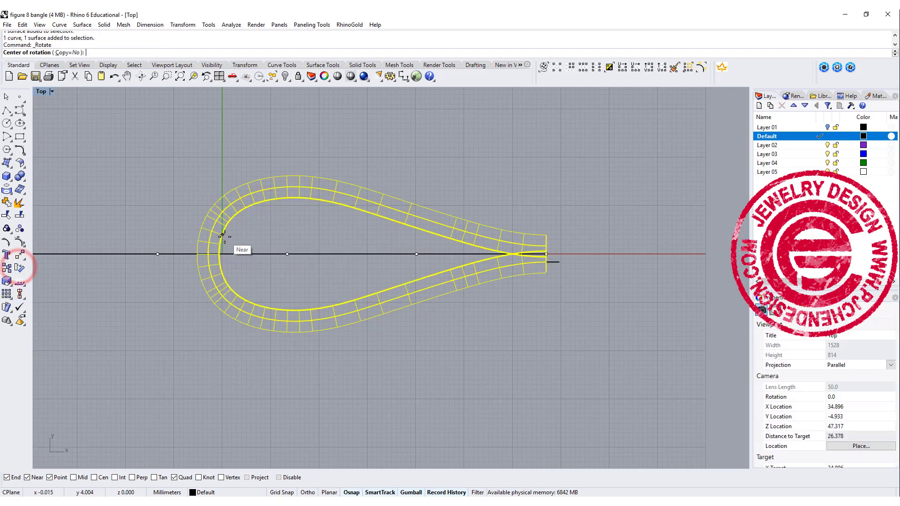
type("0")
key("Return")
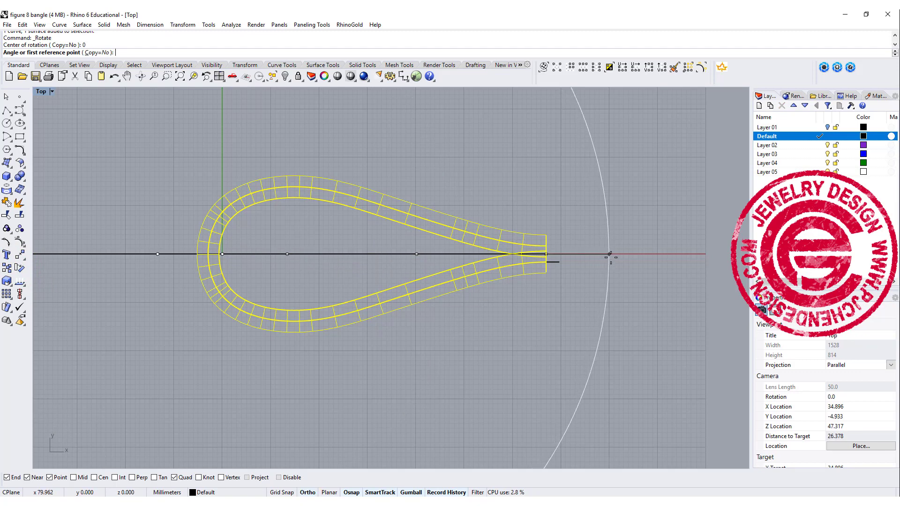
left_click(610, 254)
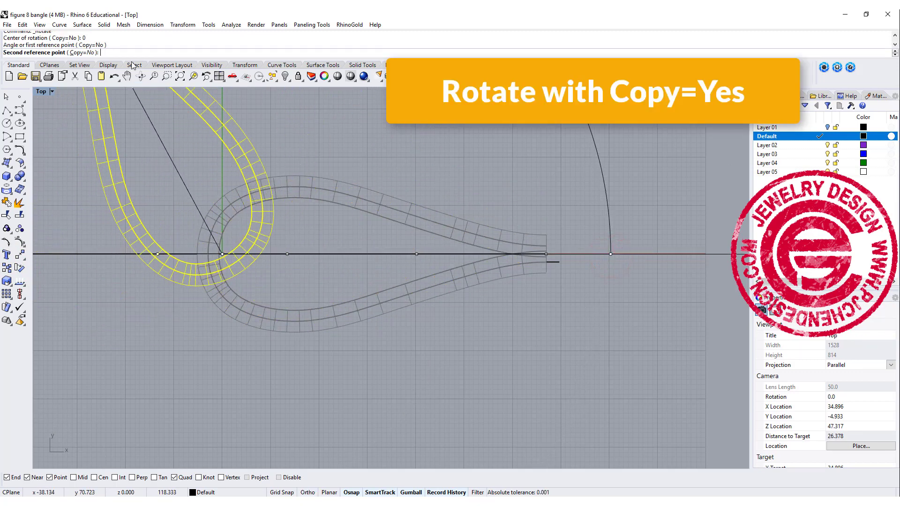
left_click(83, 53)
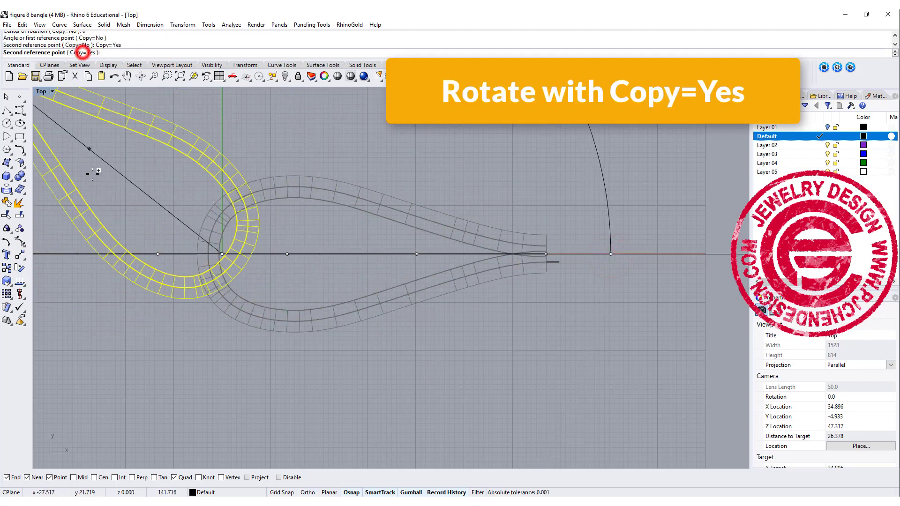
left_click(96, 254)
right_click(350, 382)
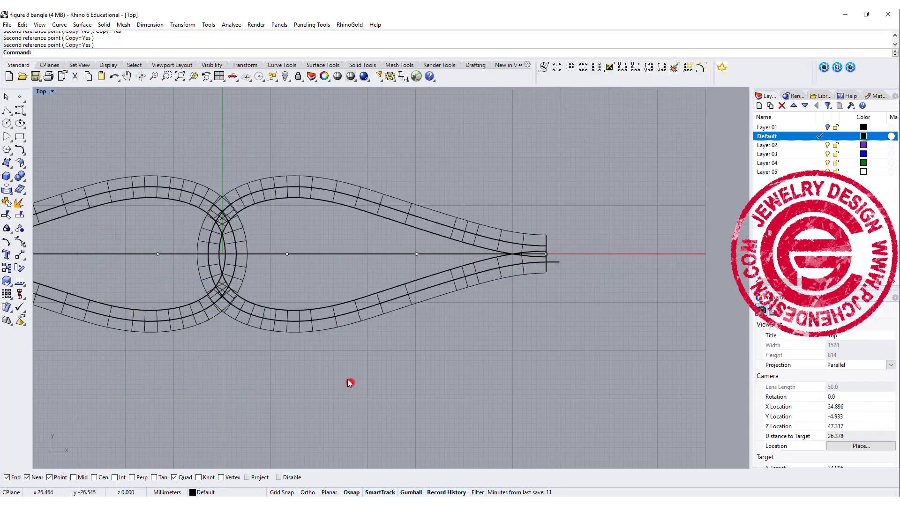
double_click(41, 92)
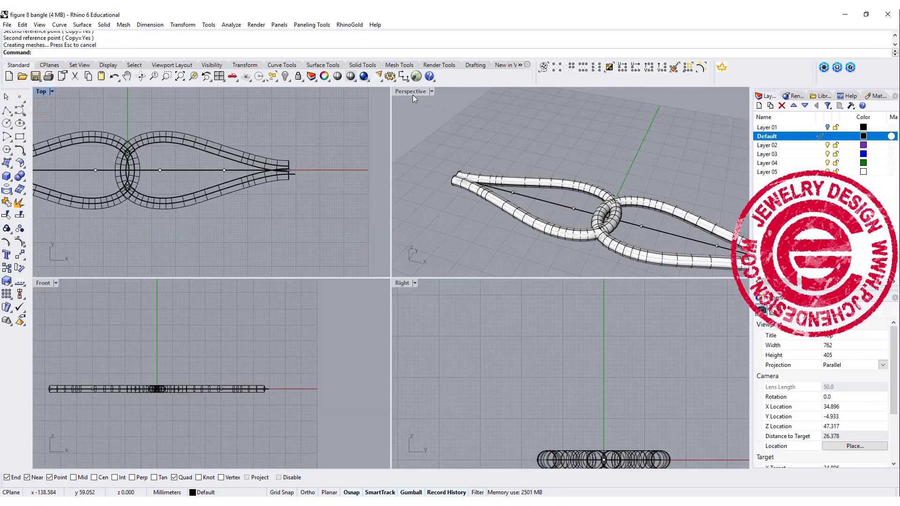
Turn on the tube curve's control points and select the two near the figure-8 crossing
double_click(412, 94)
scroll(412, 91, "up", 5)
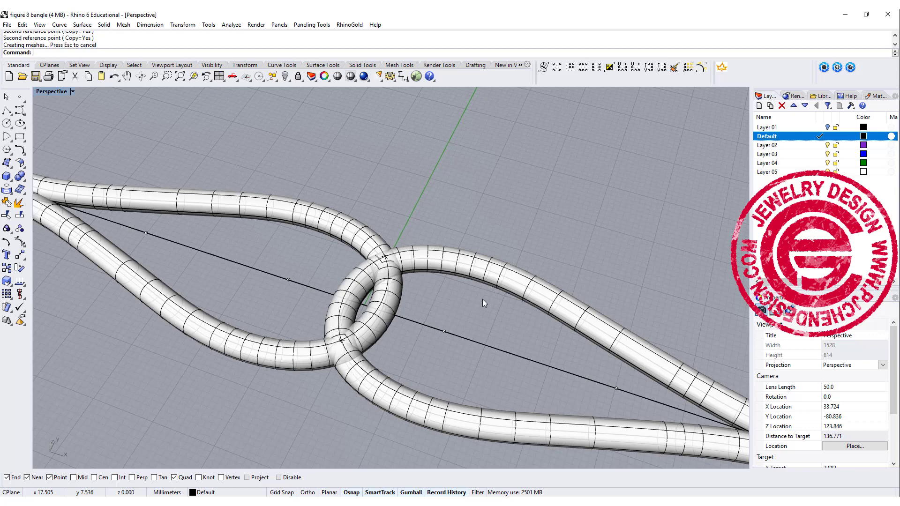
left_click_drag(410, 207, 465, 261)
left_click(465, 261)
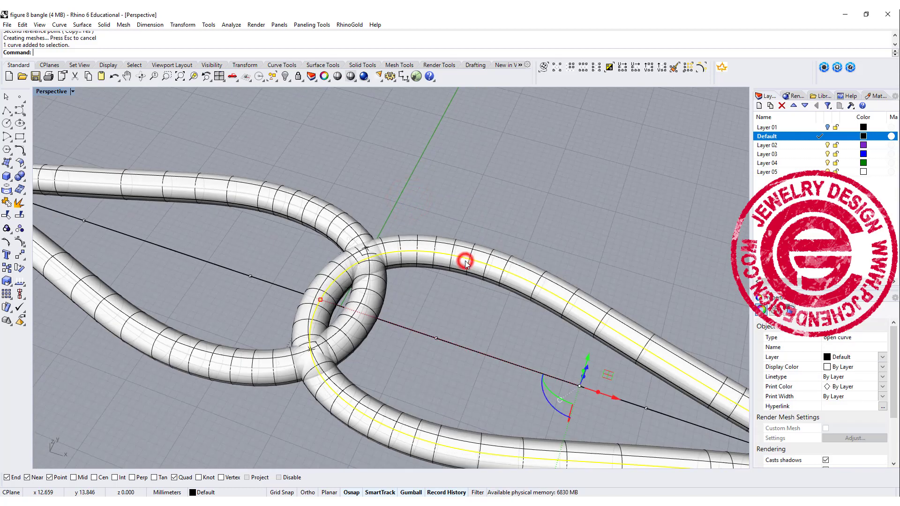
left_click(20, 242)
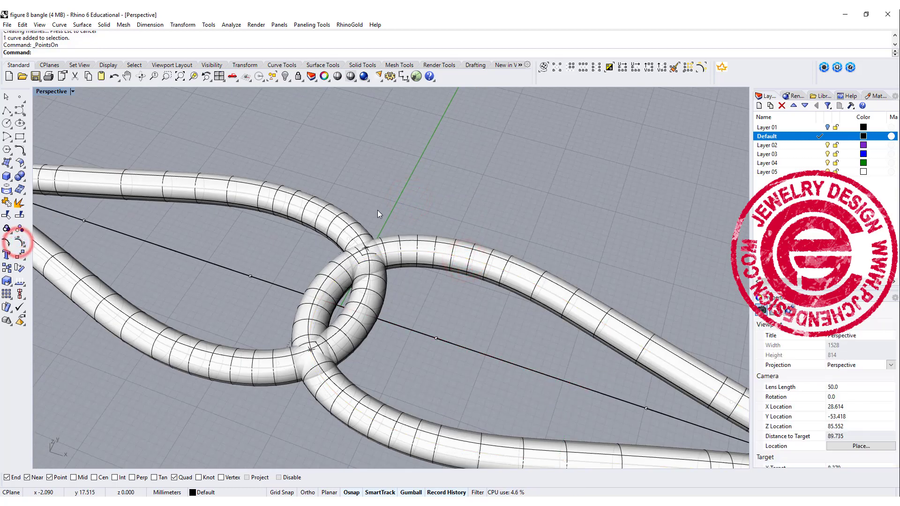
left_click_drag(374, 192, 470, 287)
left_click_drag(328, 160, 496, 314)
Lift the two crossing points upward so one loop arches over the other
scroll(414, 254, "up", 4)
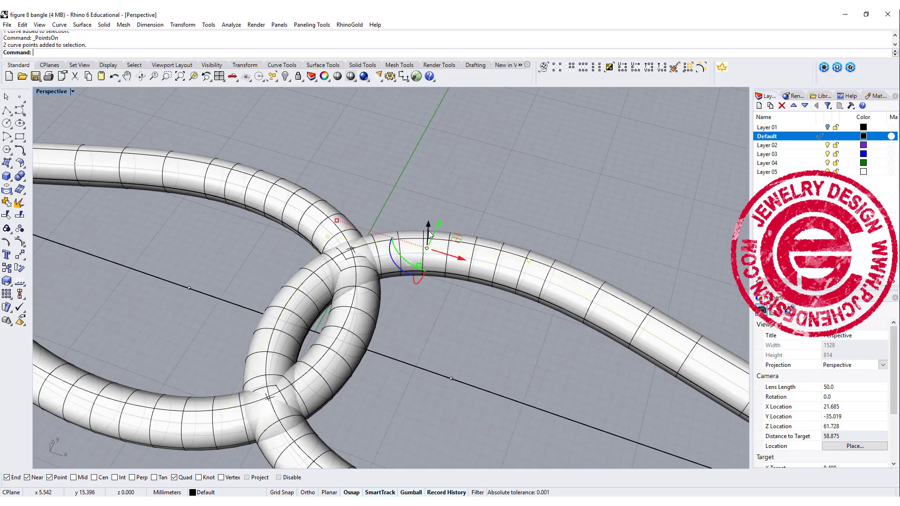
left_click_drag(429, 230, 435, 240)
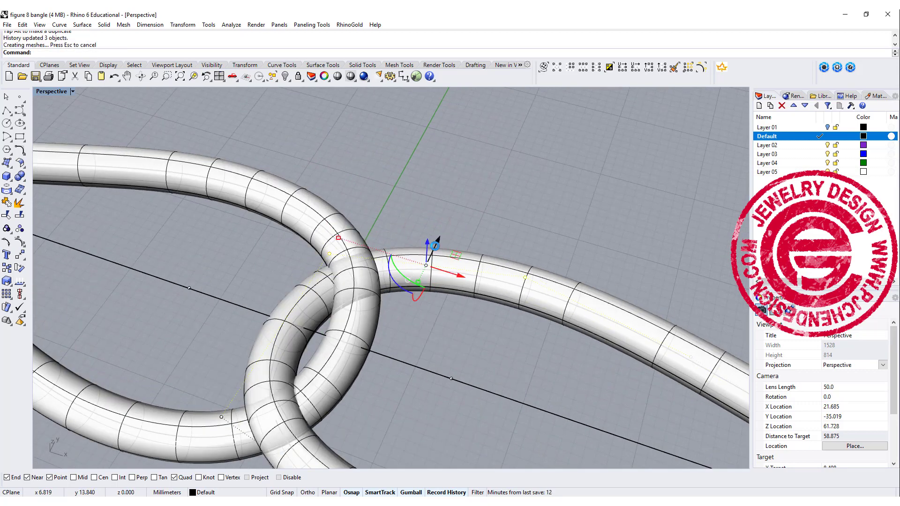
right_click_drag(436, 240, 434, 226)
left_click_drag(434, 227, 437, 232)
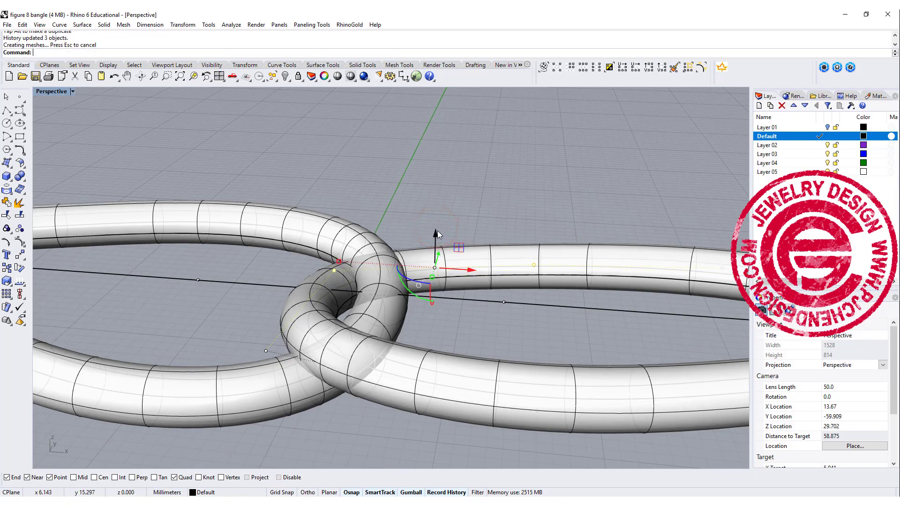
right_click_drag(437, 231, 480, 321)
Check the raised crossing in the Top view and a near-top Perspective view
double_click(52, 91)
right_click_drag(154, 150, 208, 165)
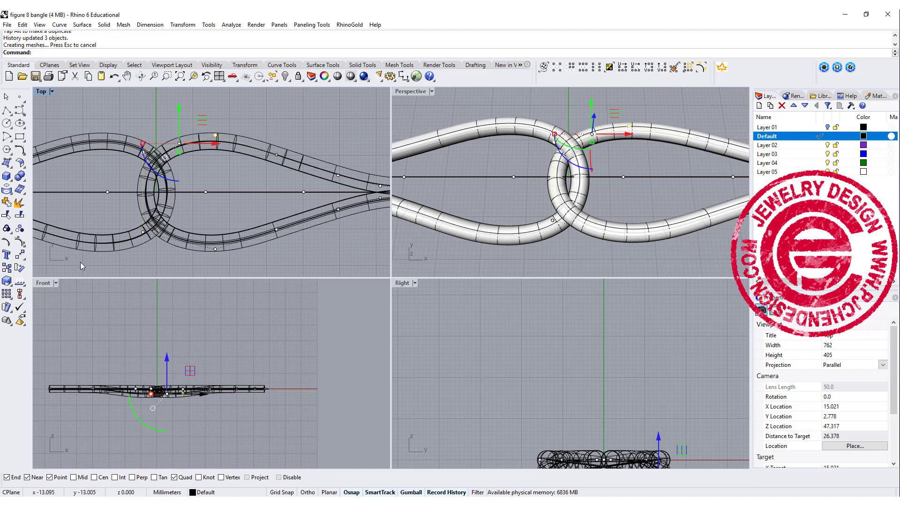
double_click(424, 92)
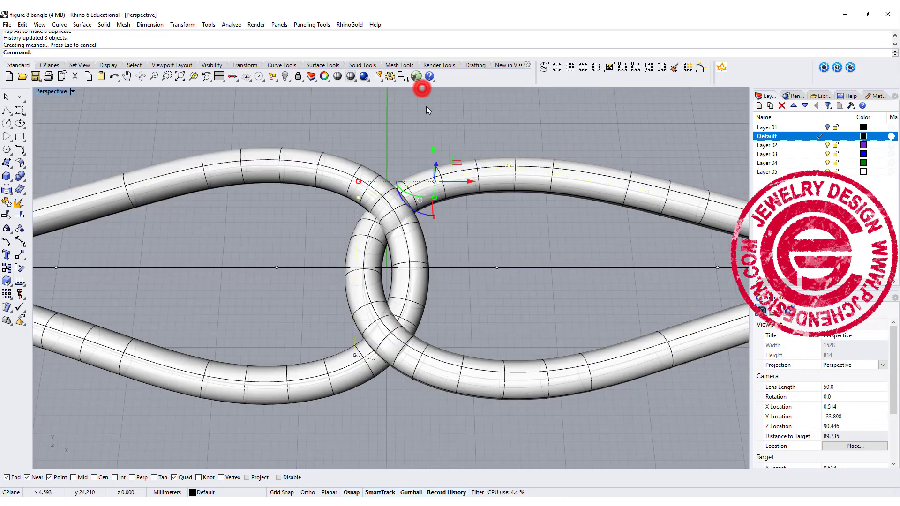
right_click_drag(479, 307, 481, 204)
Split the tubes using the black curve as the cutter
scroll(461, 277, "down", 5)
scroll(524, 297, "up", 4)
scroll(531, 392, "up", 6)
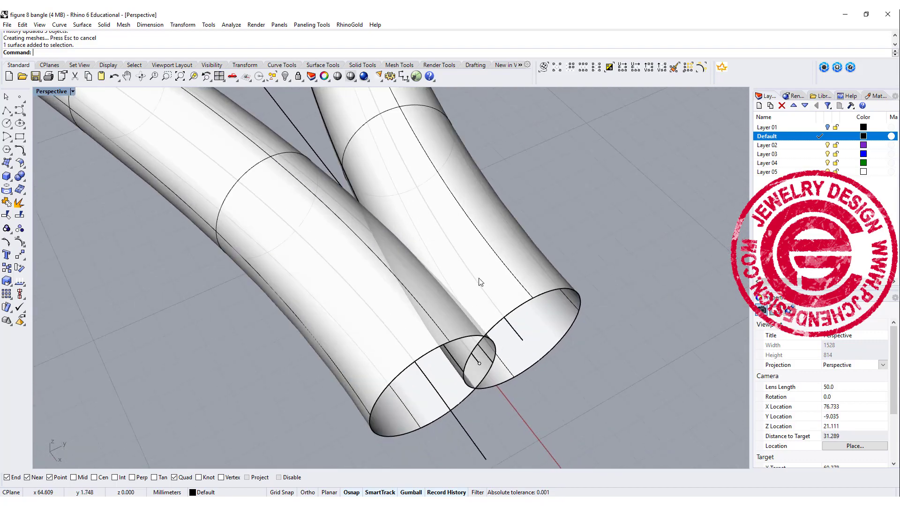
scroll(481, 282, "down", 5)
right_click_drag(481, 282, 570, 304)
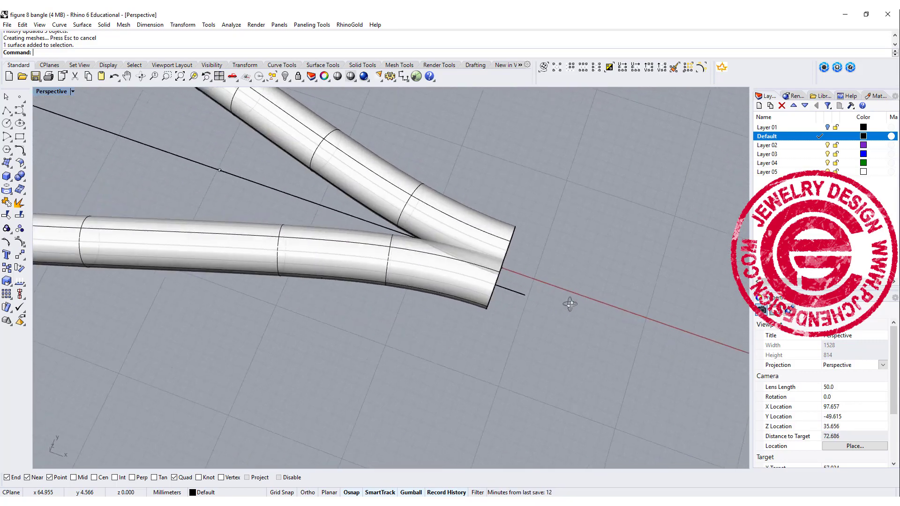
scroll(100, 210, "up", 5)
left_click(100, 209)
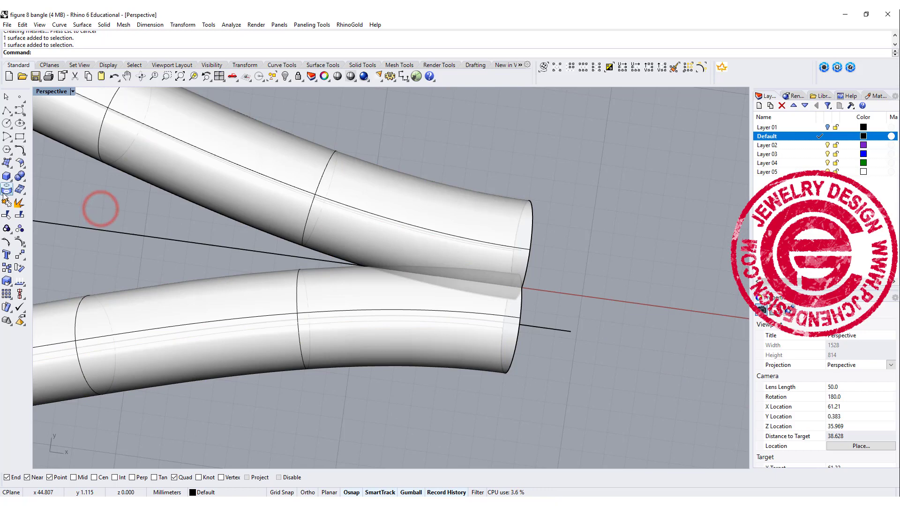
left_click(20, 215)
left_click(466, 235)
key("Return")
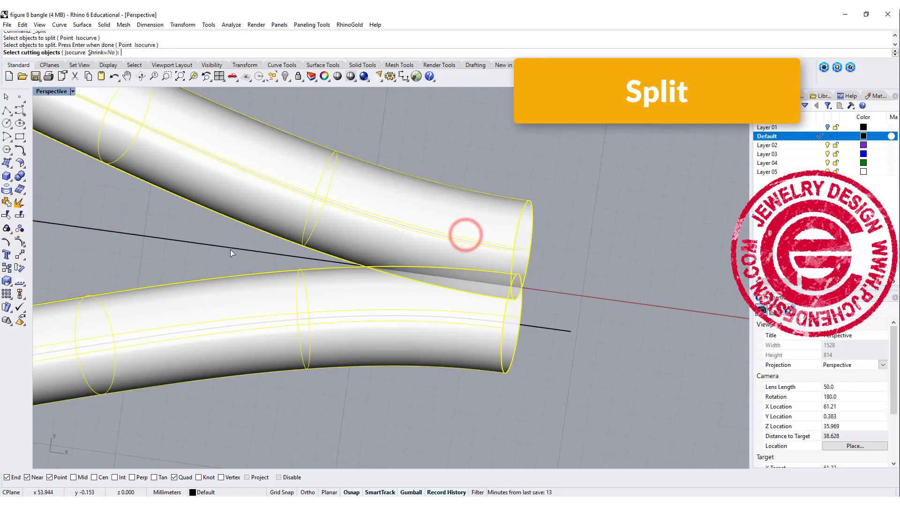
left_click(230, 250)
key("Return")
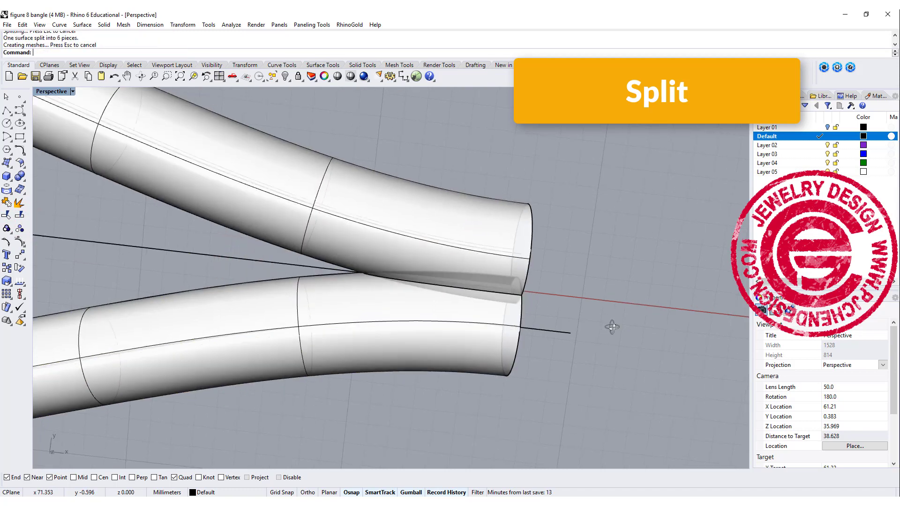
Delete the four overlapping tube-end pieces
right_click_drag(613, 327, 487, 314)
left_click(455, 333)
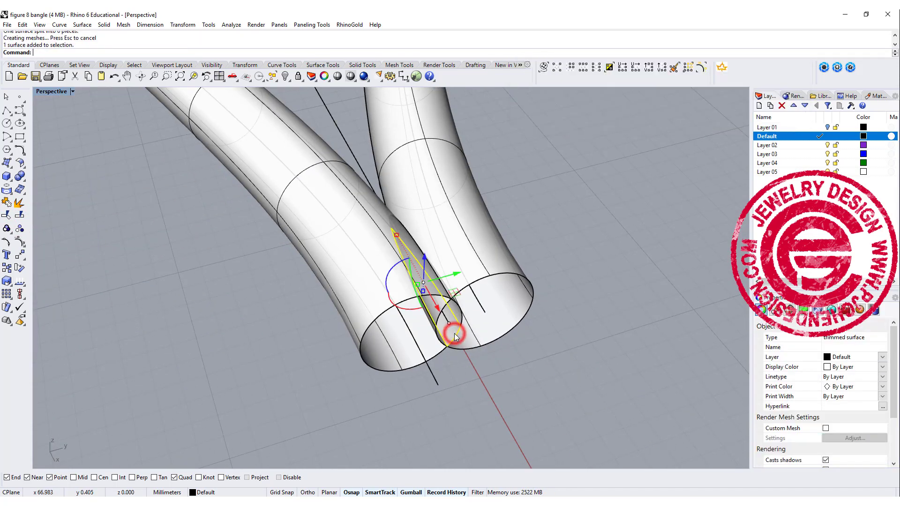
key("Delete")
left_click(460, 323)
key("Delete")
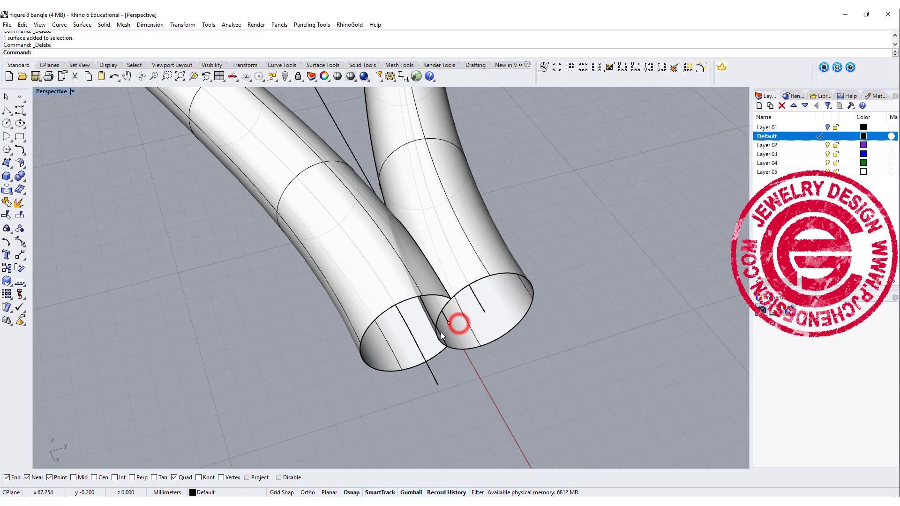
left_click(436, 336)
key("Delete")
left_click(438, 317)
key("Delete")
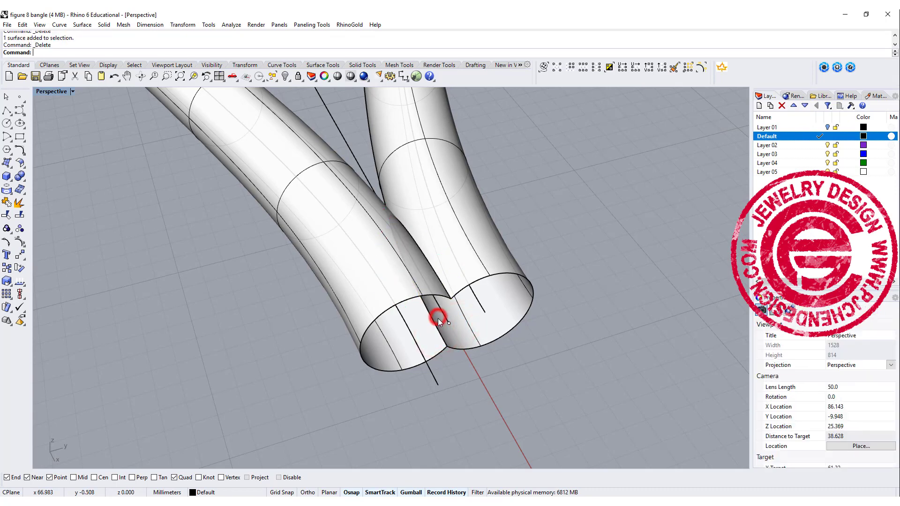
Select both the lower and upper tube surfaces
scroll(437, 319, "down", 5)
right_click_drag(449, 278, 410, 277)
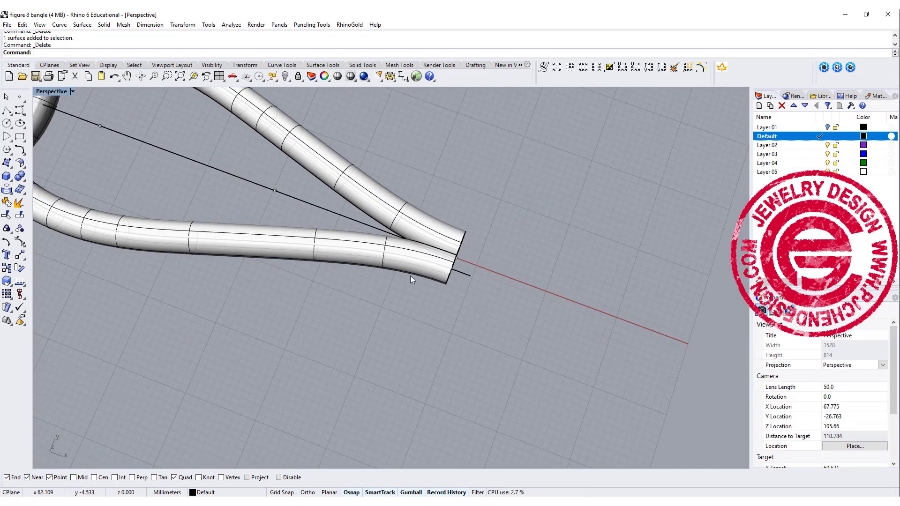
left_click(420, 267)
left_click(418, 261, "shift")
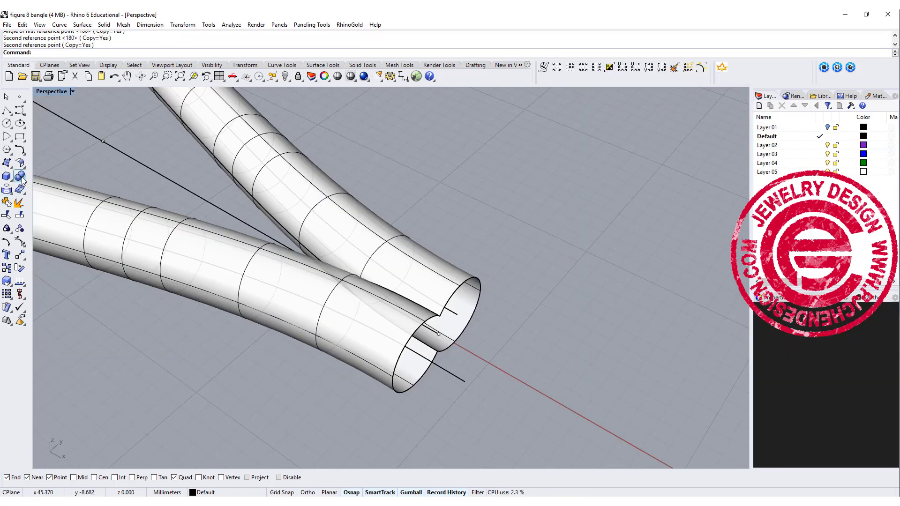
Start FilletEdge from the solid tools with a 0.5 radius
left_click(22, 180)
left_click(97, 195)
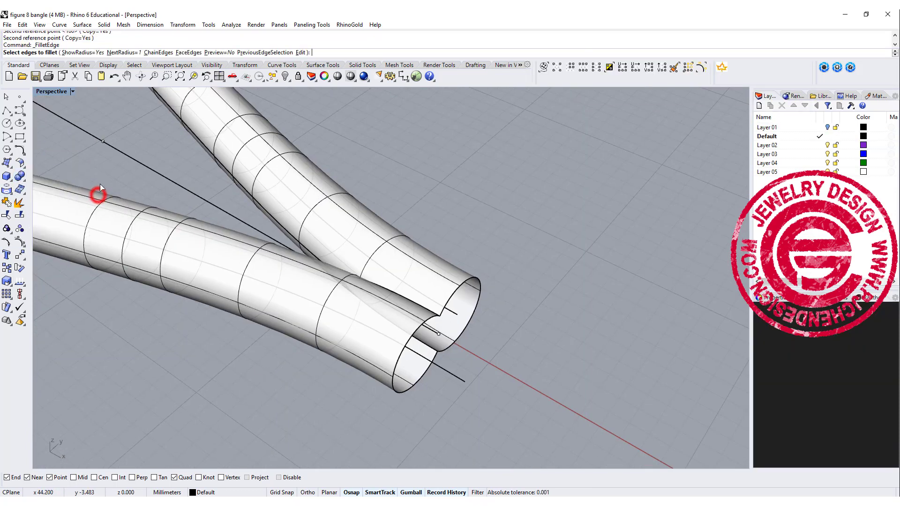
left_click(124, 52)
type("0")
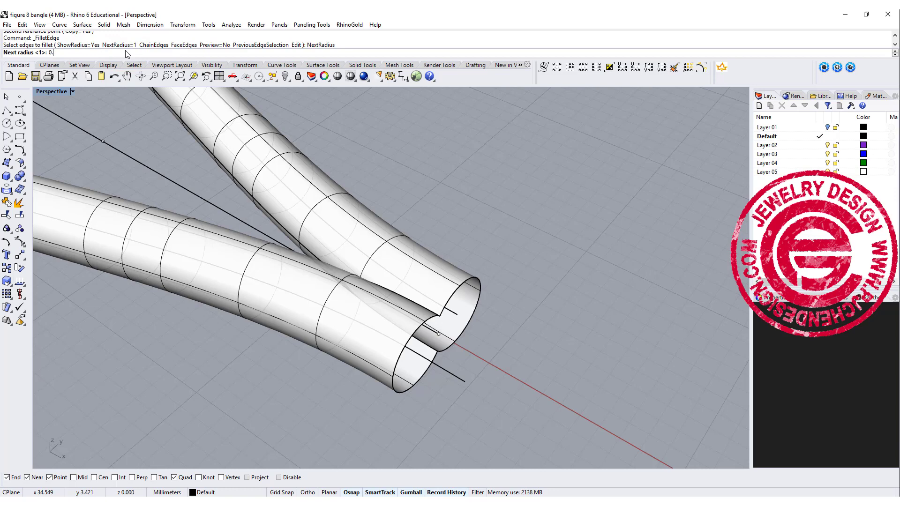
type(".5")
key("Return")
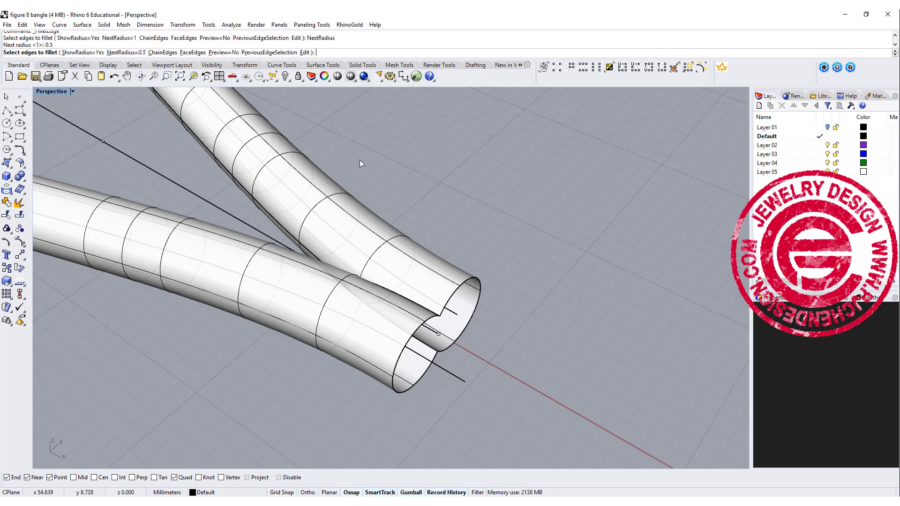
Fillet the full seam edge between the two tubes and inspect the junction
right_click_drag(360, 164, 427, 268)
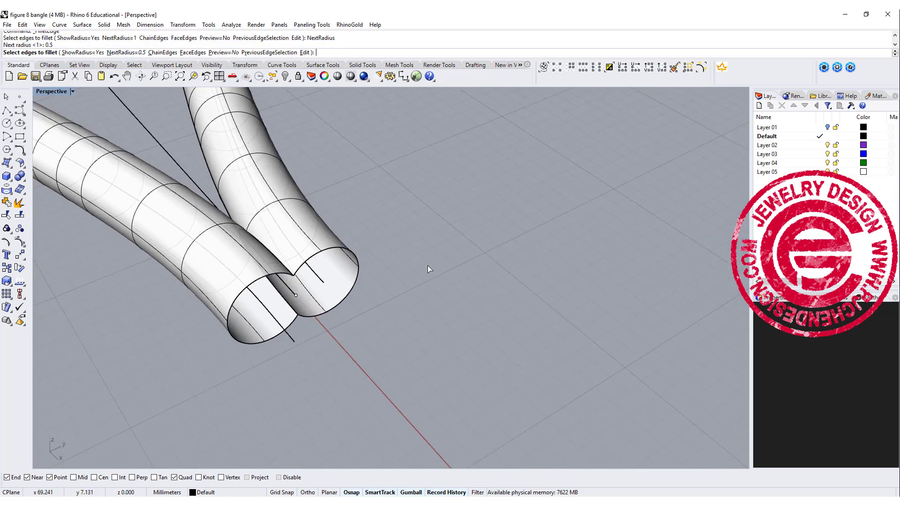
left_click(289, 271)
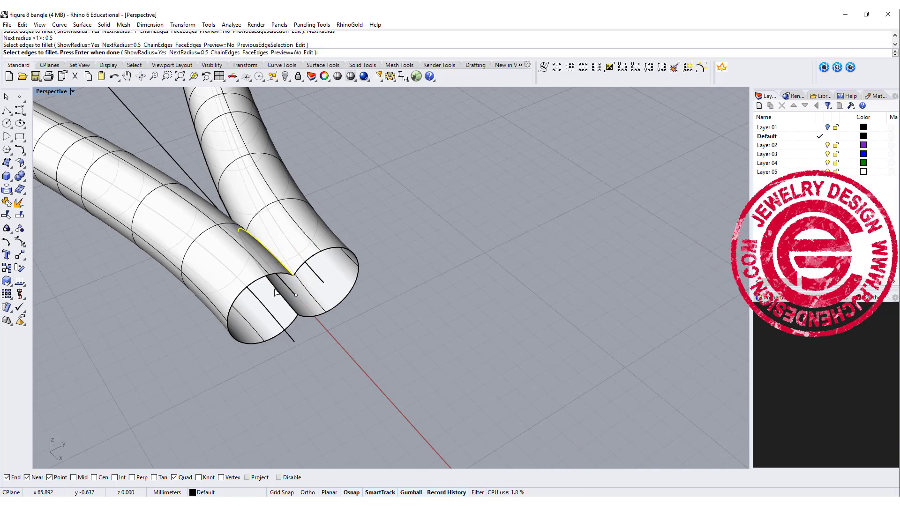
left_click(275, 291)
scroll(242, 236, "up", 5)
left_click(252, 254)
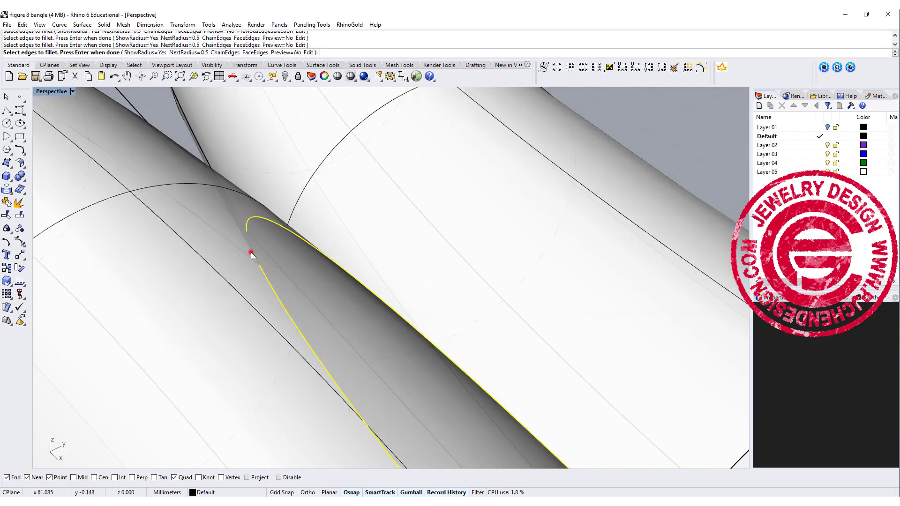
scroll(262, 244, "down", 5)
key("Return")
right_click(455, 302)
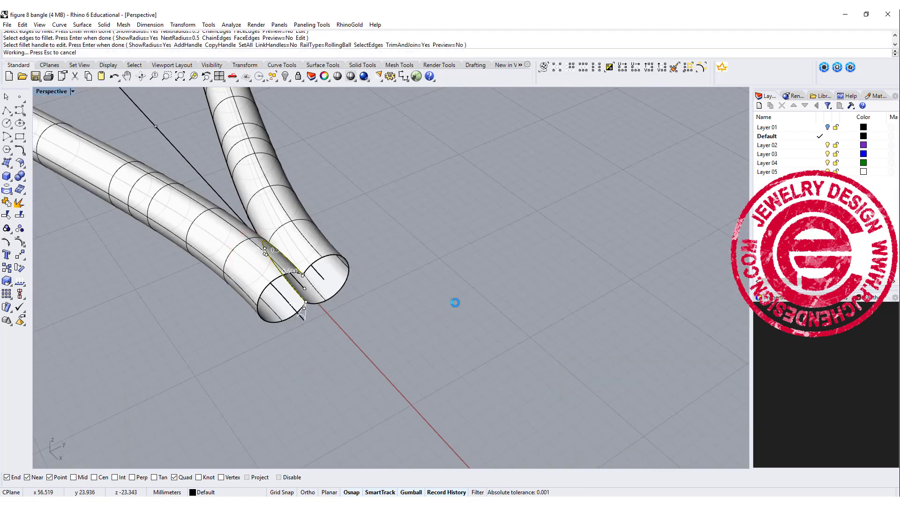
right_click_drag(456, 303, 408, 347)
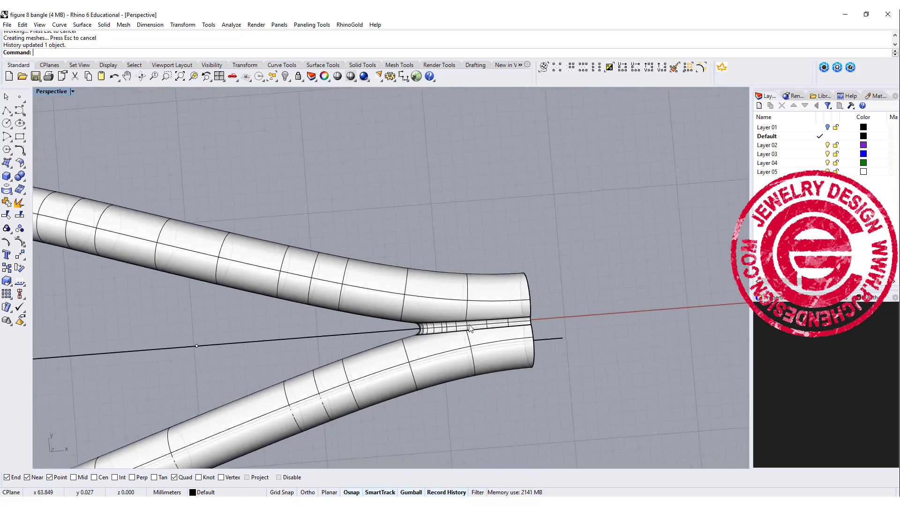
right_click_drag(463, 332, 492, 301)
Undo the 0.5 fillet and restart edge filleting with a 1.5 radius
key("ctrl+z")
right_click(505, 297)
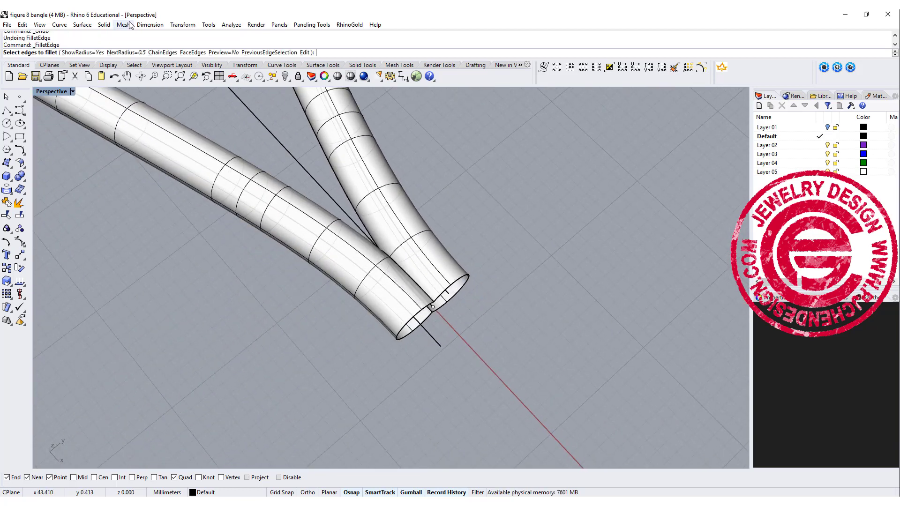
left_click(122, 53)
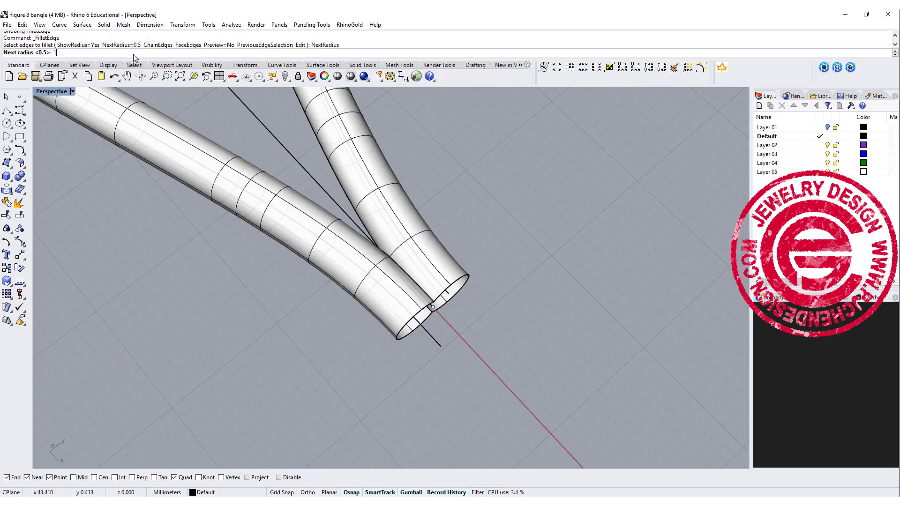
type("1.5")
key("Return")
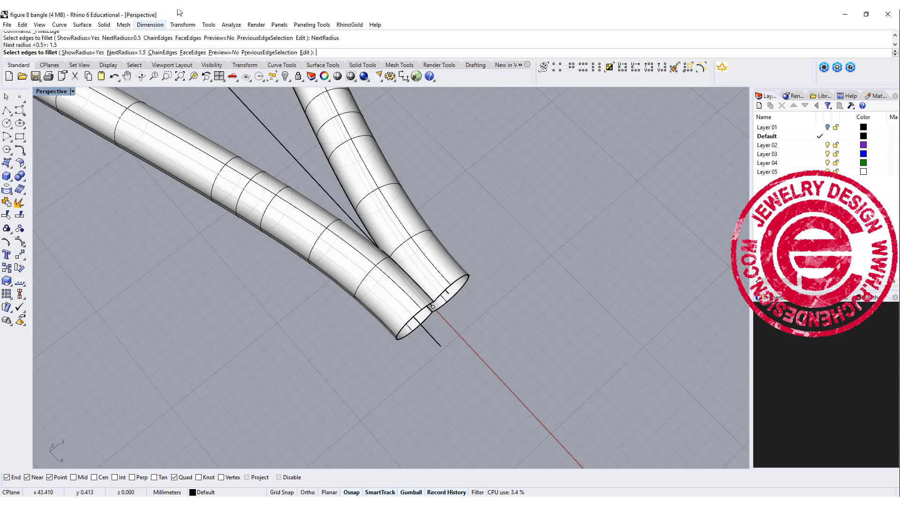
Fillet the seam edge between the tubes at 1.5 radius
left_click(408, 277)
scroll(408, 276, "up", 5)
left_click(337, 220)
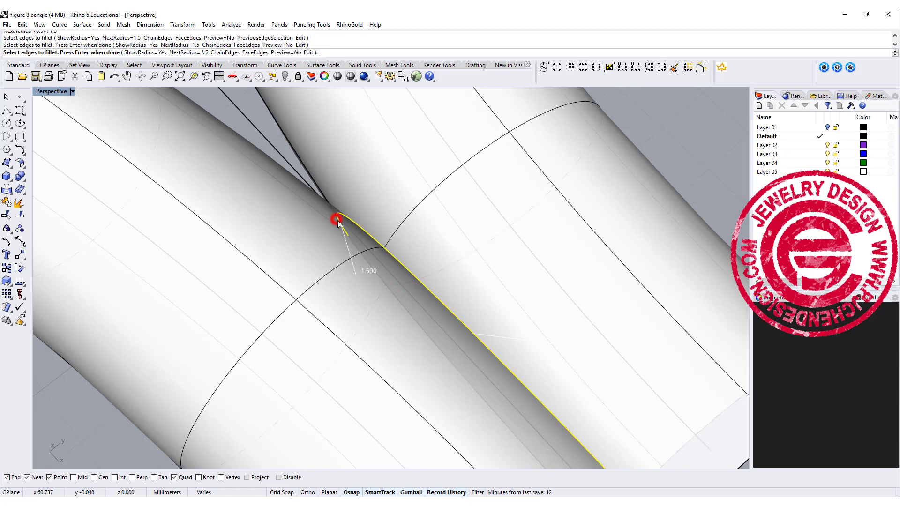
scroll(356, 247, "down", 5)
key("Return")
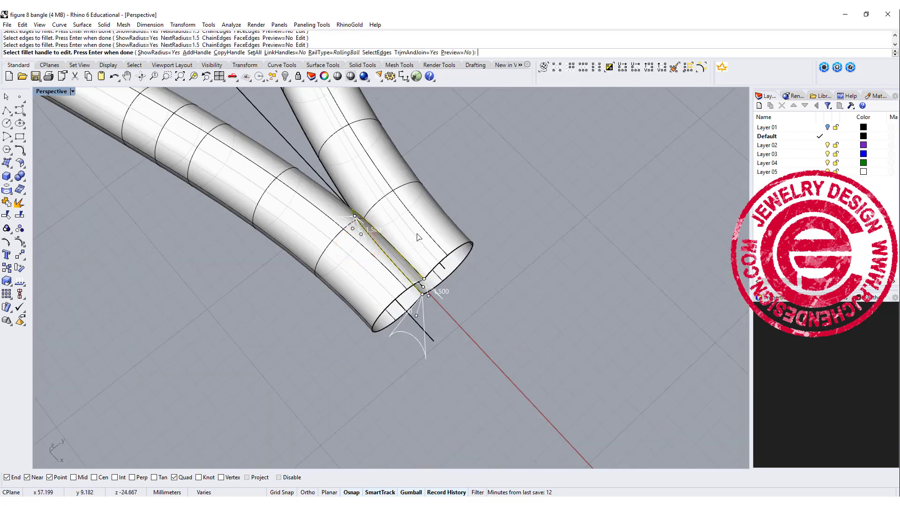
Inspect the 1.5 fillet at the tube ends, then undo it
right_click_drag(436, 258, 518, 247)
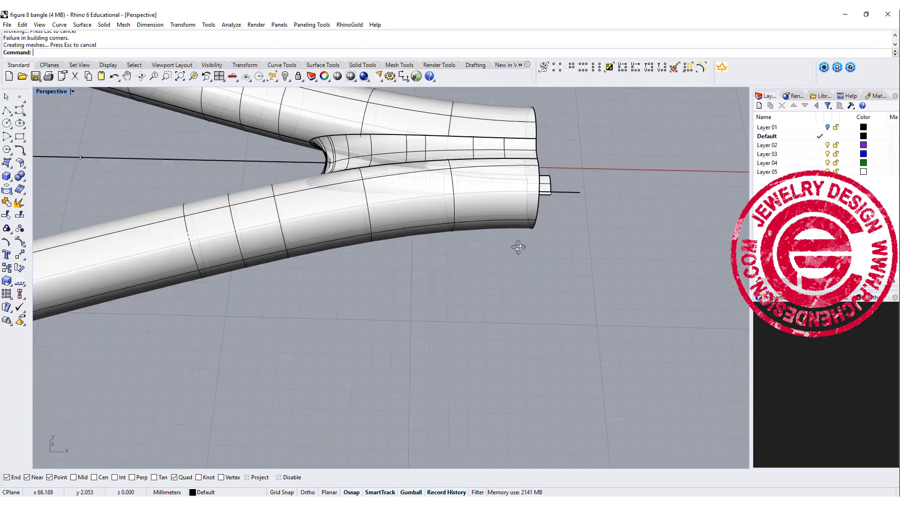
scroll(525, 263, "up", 5)
right_click_drag(528, 296, 429, 210)
scroll(429, 210, "up", 2)
scroll(393, 233, "down", 2)
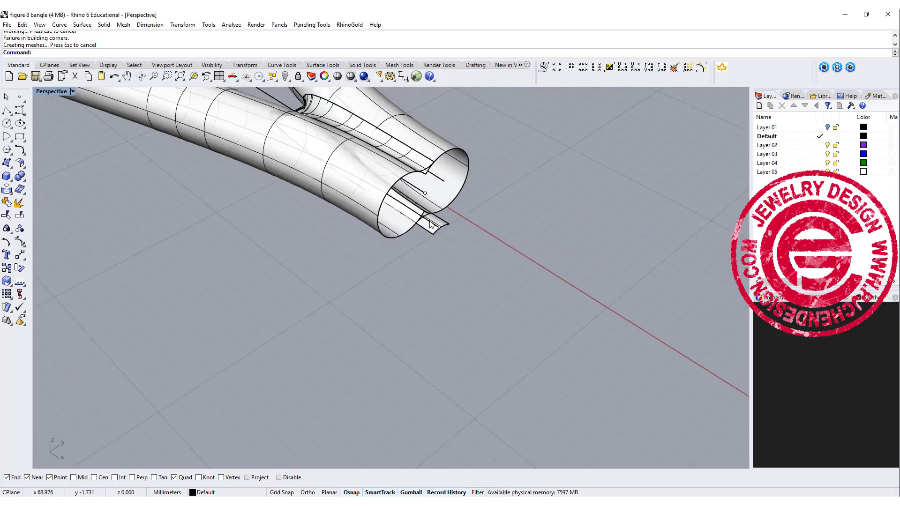
key("ctrl+z")
Draw a long thin rectangle across the tube junction in Top, horizontally centred at 0
right_click_drag(327, 150, 484, 368)
double_click(53, 91)
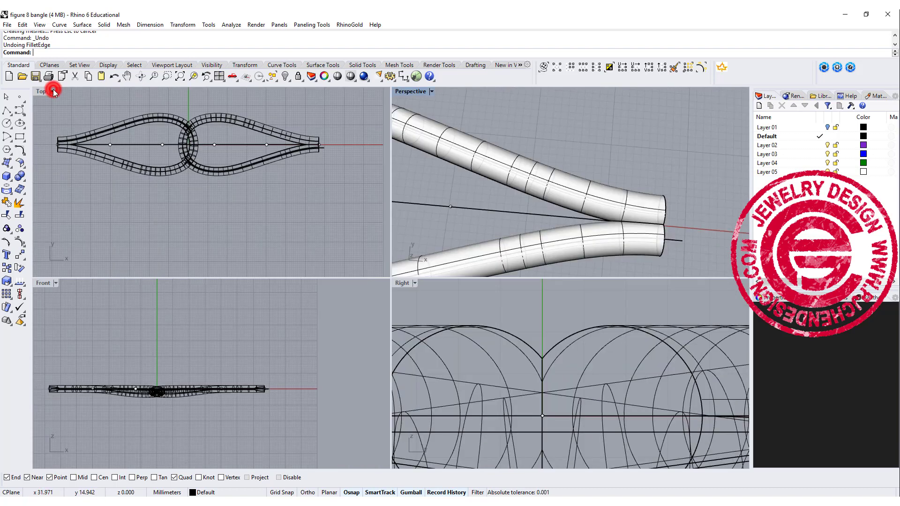
scroll(255, 150, "up", 5)
right_click_drag(183, 176, 187, 184)
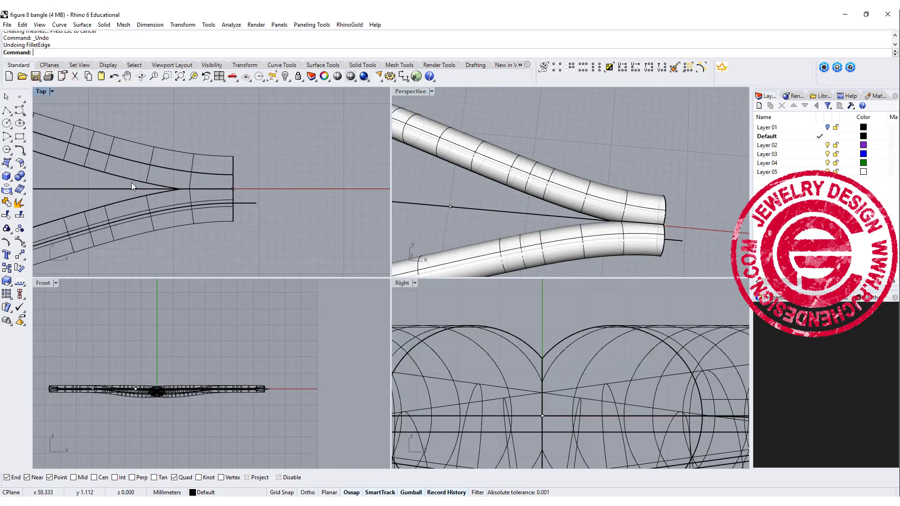
left_click(20, 136)
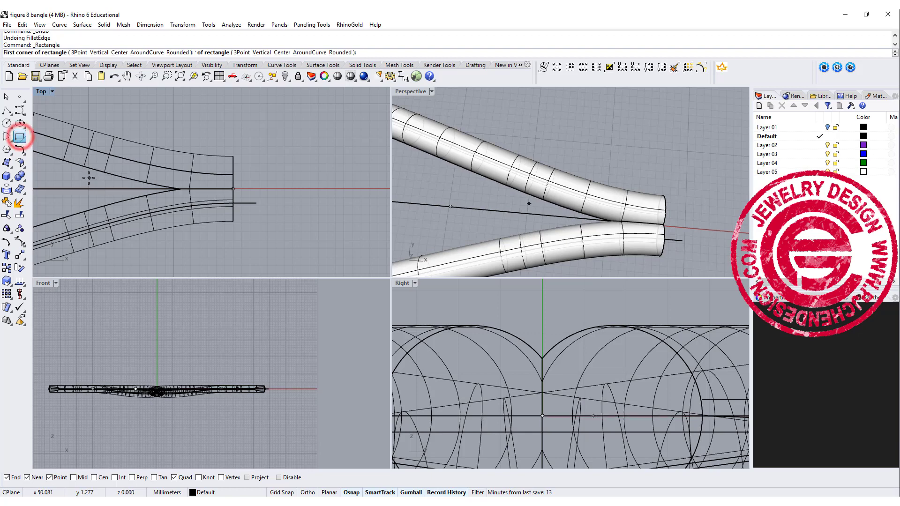
left_click(89, 177)
left_click(300, 198)
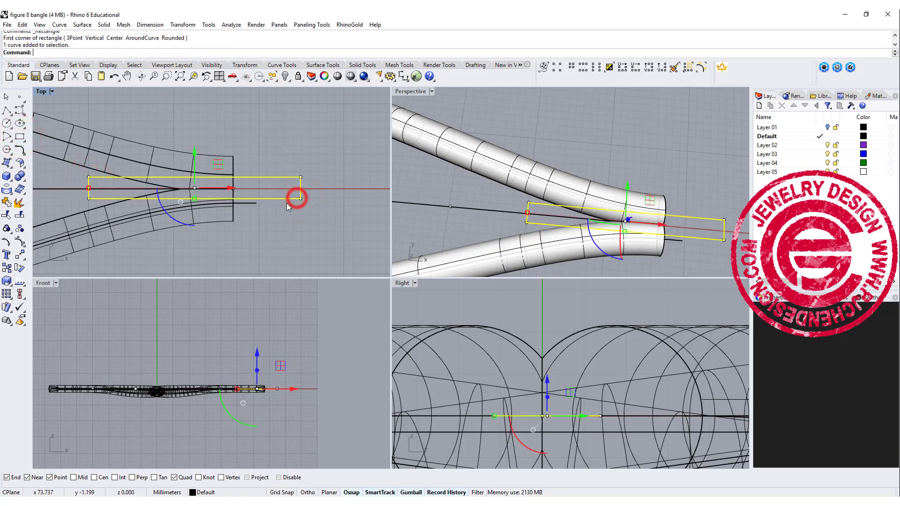
left_click(24, 299)
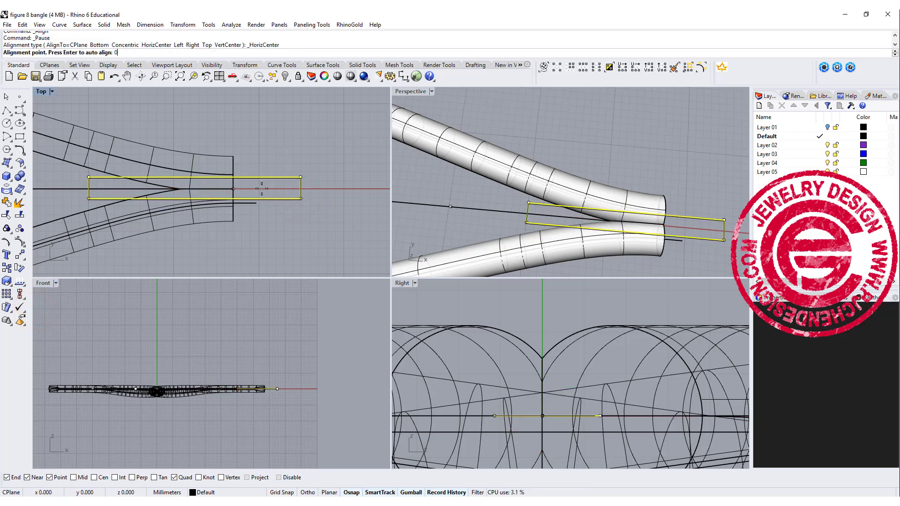
key("Return")
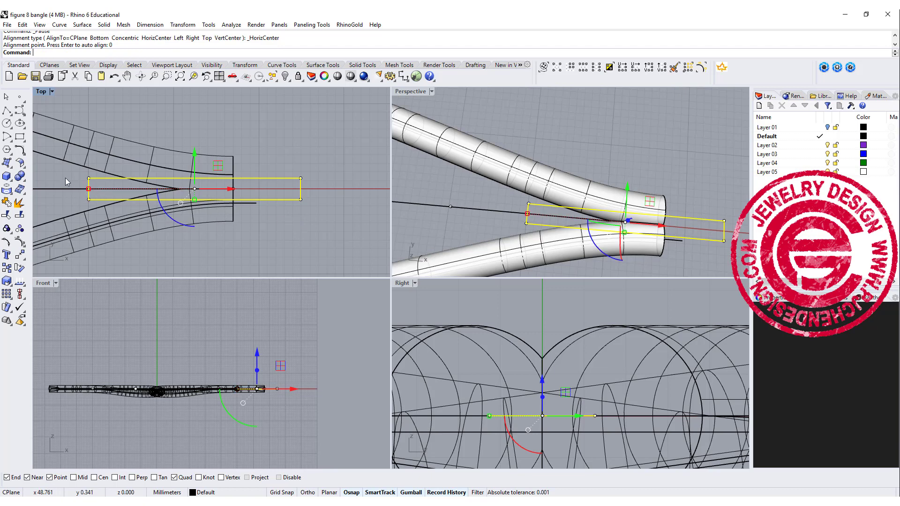
Trim away the tube portions inside the rectangle
left_click(7, 214)
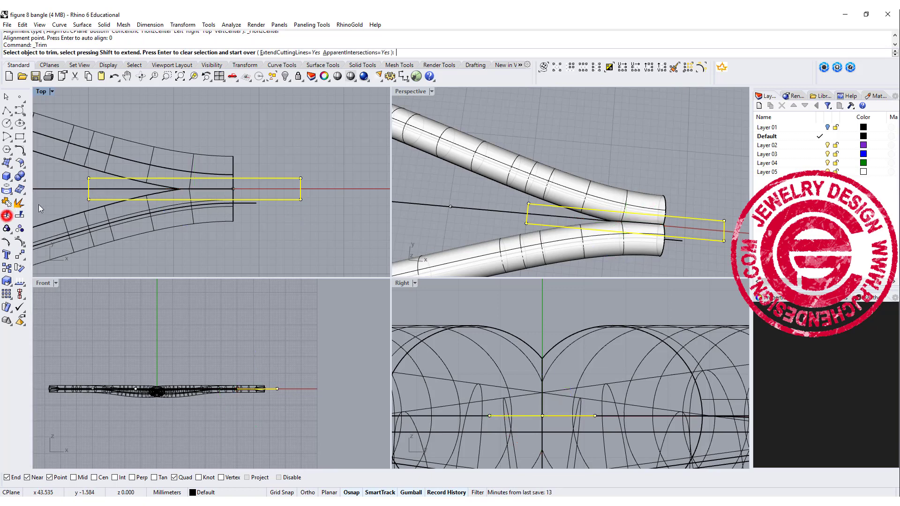
scroll(172, 192, "up", 3)
left_click(157, 186)
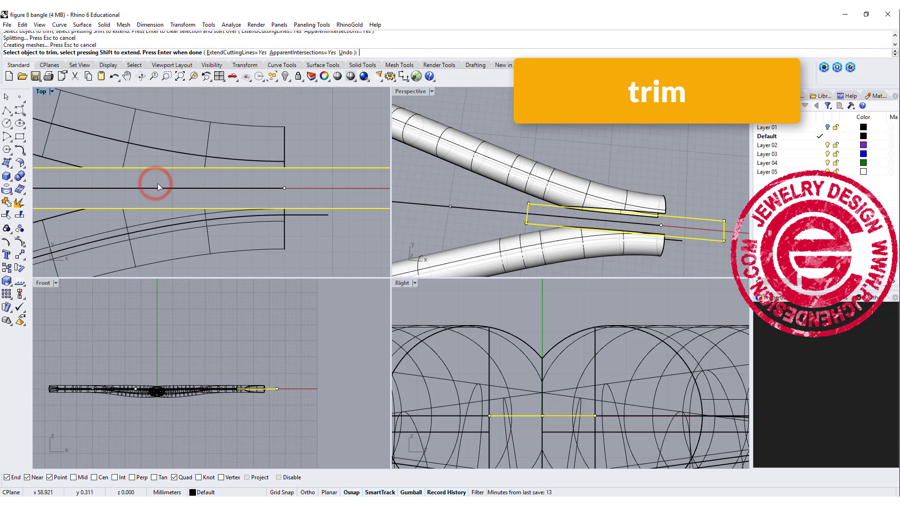
key("Return")
Delete the cutting rectangle and view the bangle ends in a maximized Perspective
left_click(353, 209)
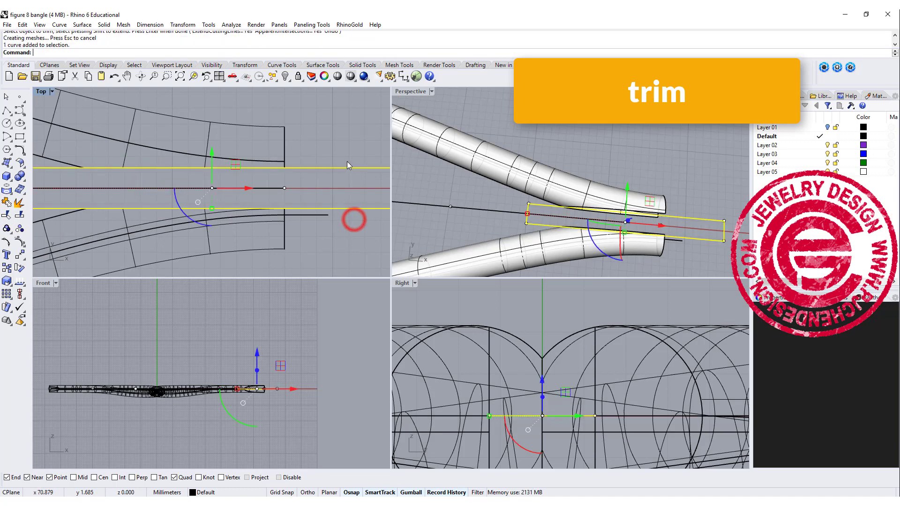
key("Delete")
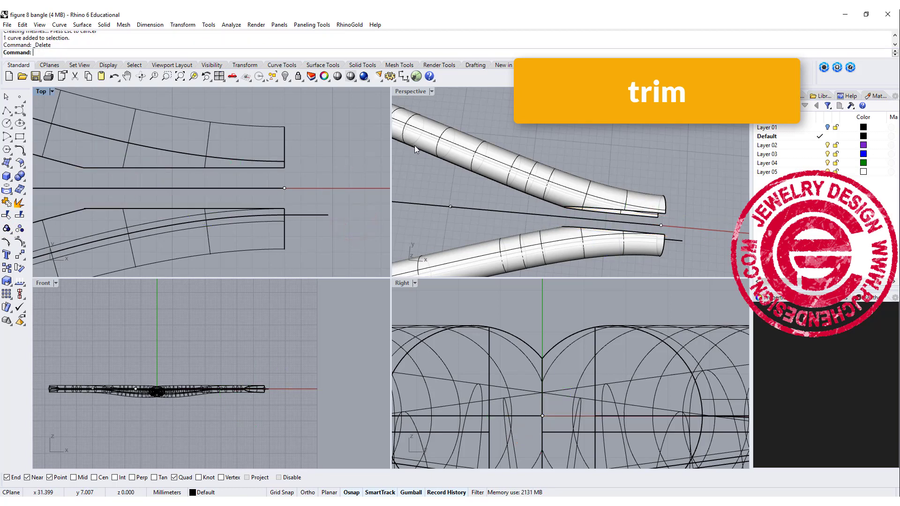
double_click(421, 91)
right_click_drag(498, 169, 482, 270)
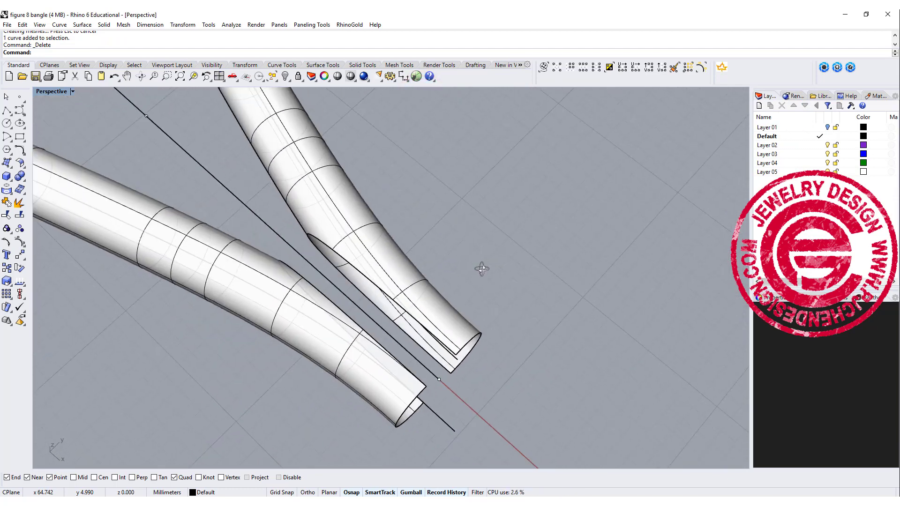
Start a blend surface with ChainEdges between the two tubes' trimmed edges
left_click(20, 163)
left_click(99, 167)
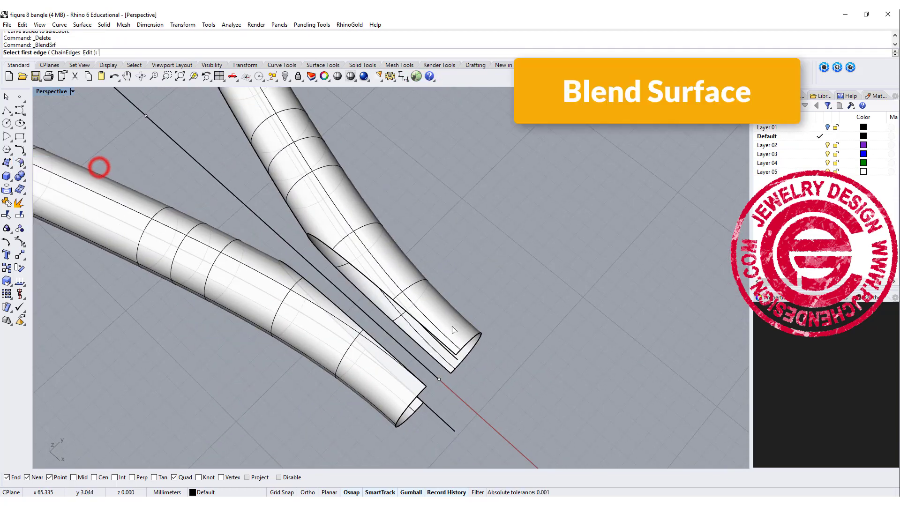
left_click(66, 53)
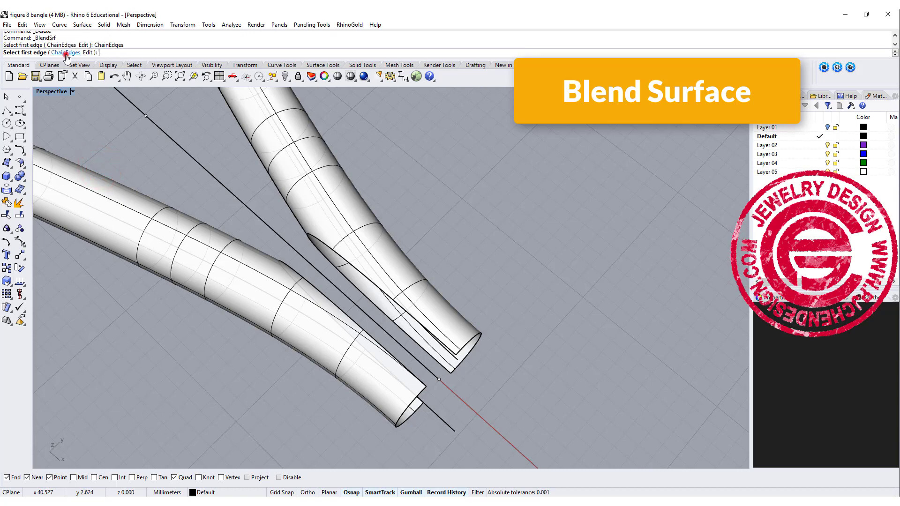
left_click(356, 271)
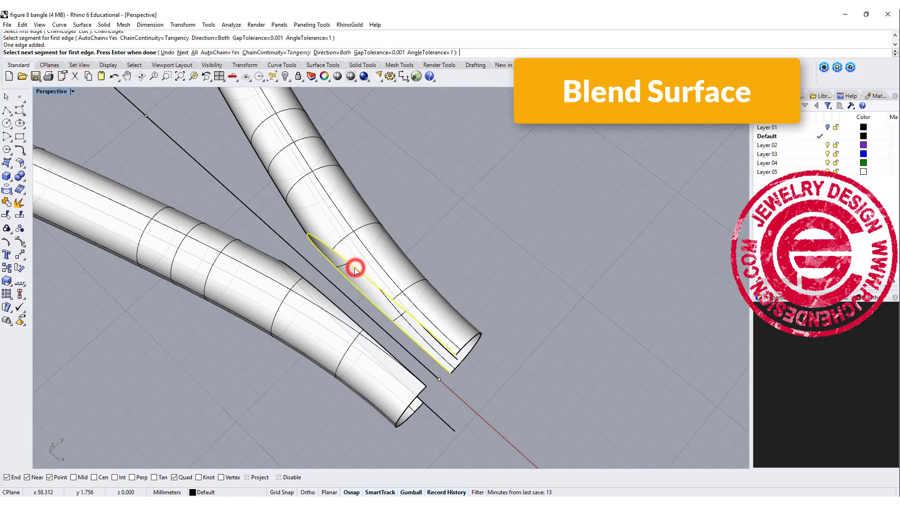
left_click(302, 278)
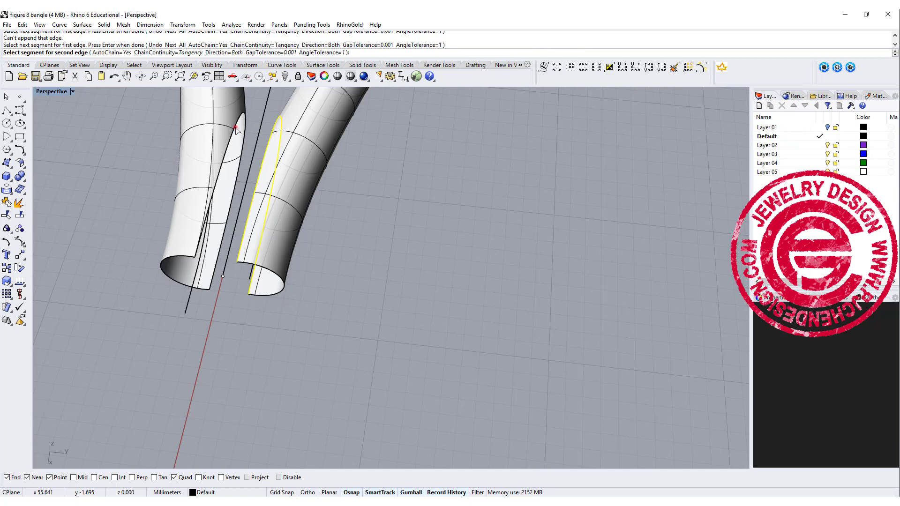
left_click(235, 128)
key("Return")
Raise the curvature blend's bulge to 1.892 and accept the surface
right_click_drag(365, 214, 408, 243)
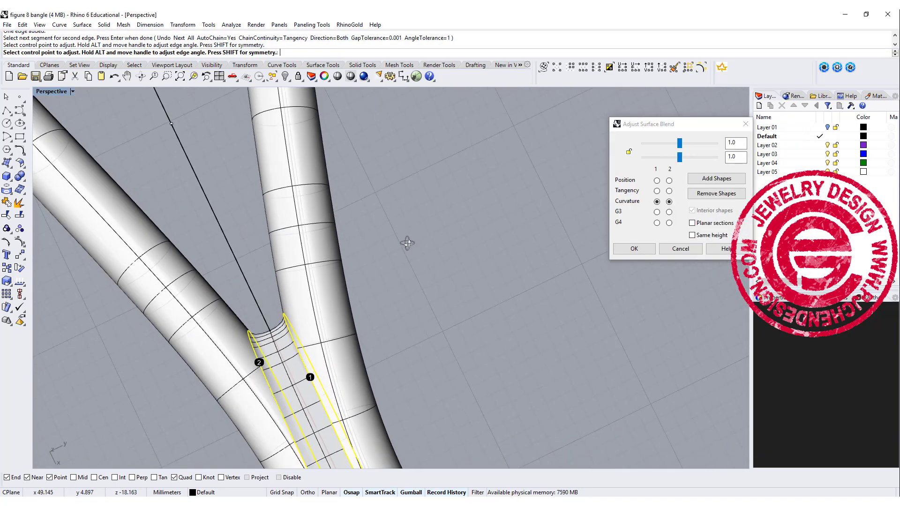
left_click(667, 171)
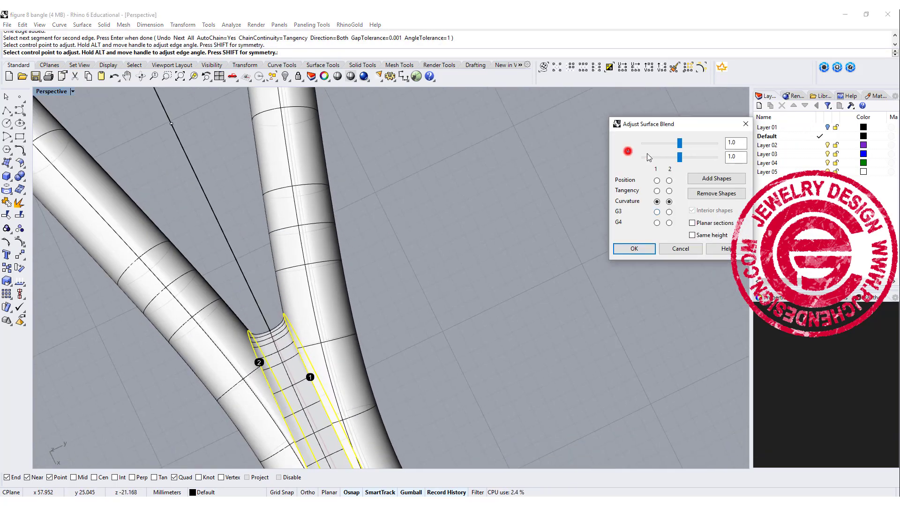
left_click_drag(679, 157, 695, 159)
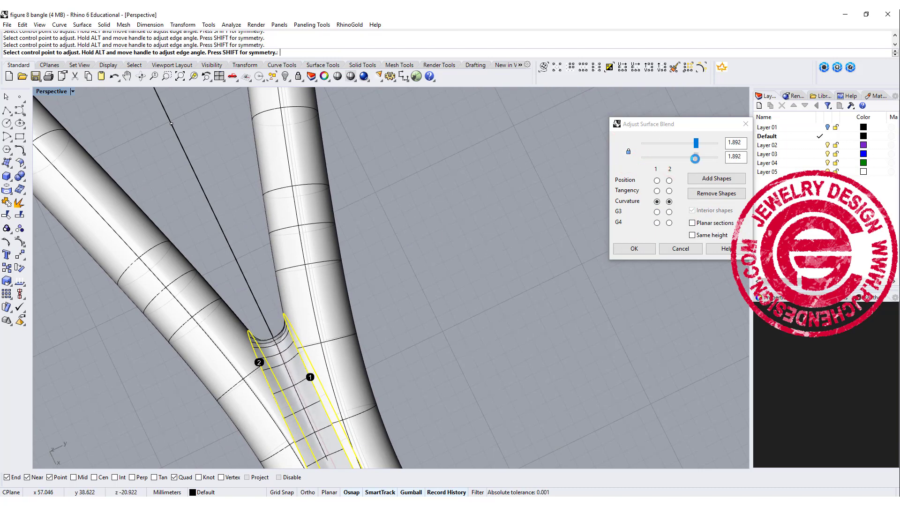
left_click(643, 249)
right_click_drag(508, 195, 450, 225)
scroll(450, 225, "up", 5)
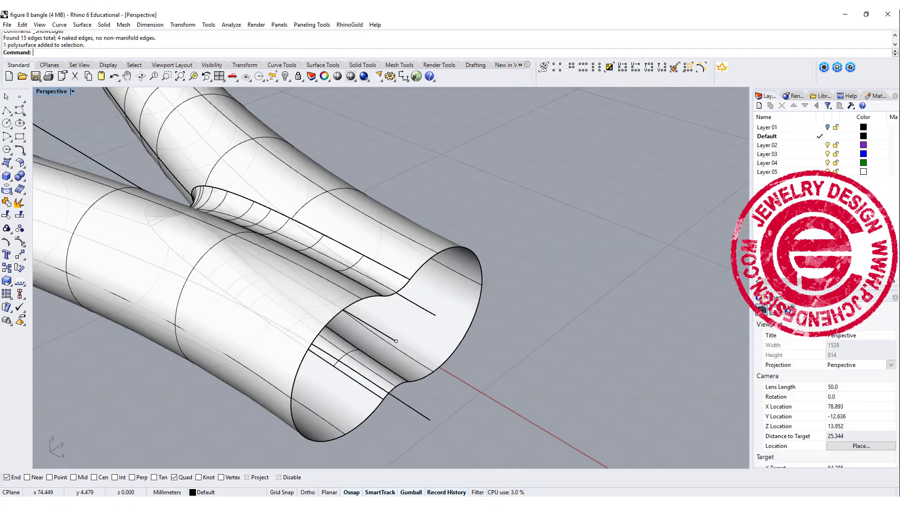
Cap the open figure-8 tube end with a Patch surface
left_click(7, 162)
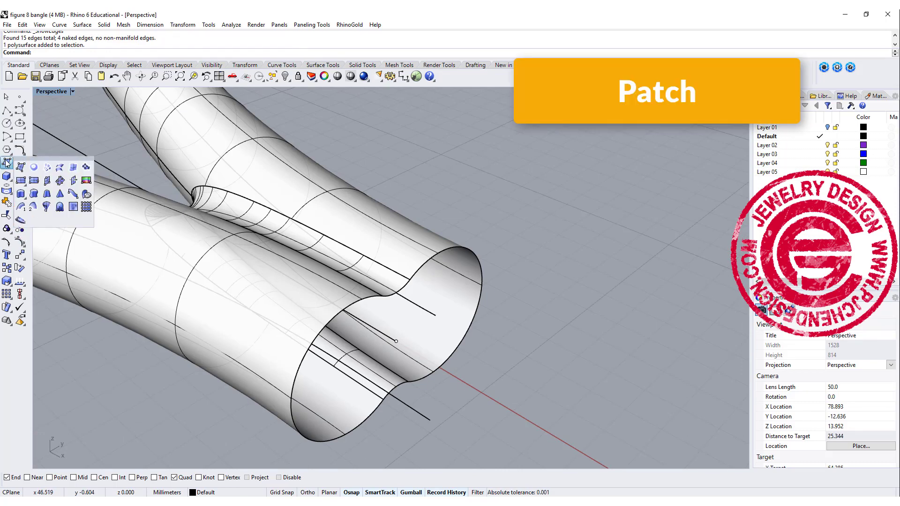
left_click(86, 167)
right_click_drag(400, 314, 473, 322)
left_click_drag(439, 168, 591, 394)
right_click_drag(601, 389, 500, 379)
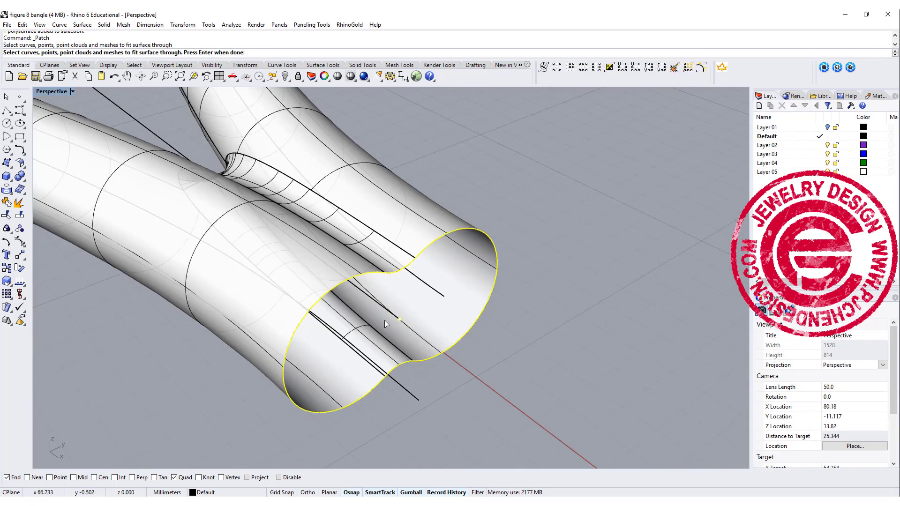
left_click(398, 319)
right_click(398, 319)
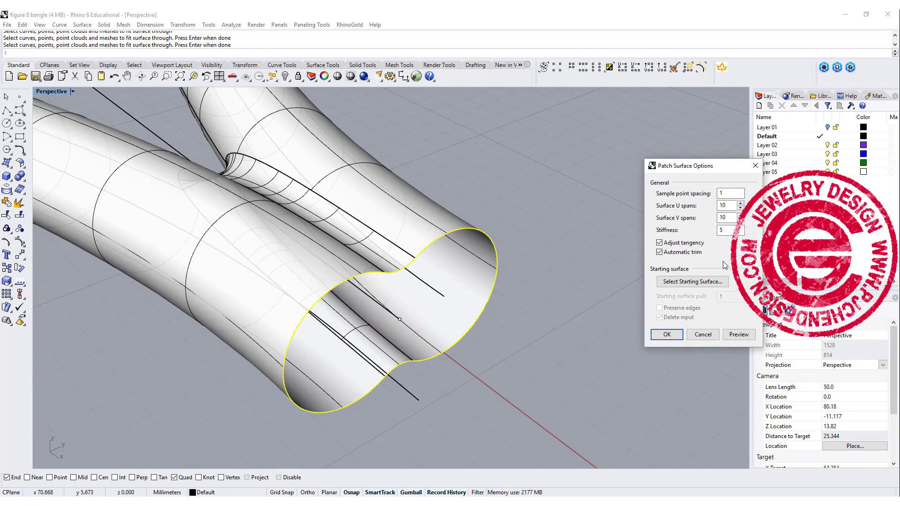
right_click_drag(651, 318, 548, 265)
left_click(679, 340)
Select the new end cap together with the bangle body
left_click(575, 215)
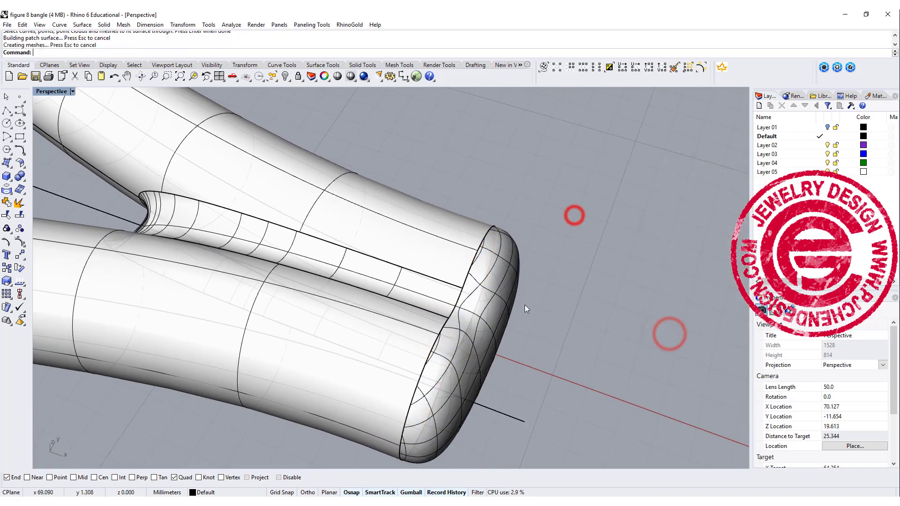
left_click(518, 279)
left_click(439, 221, "shift")
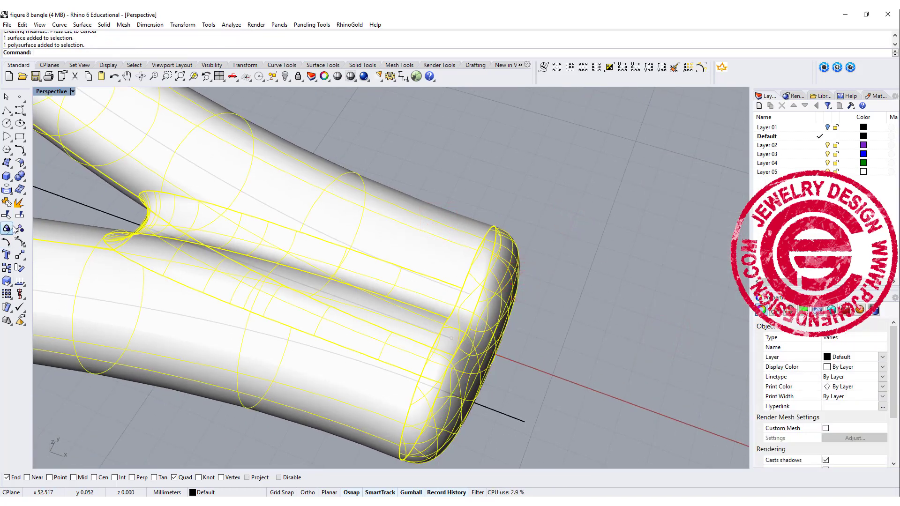
Join the end cap to the bangle body, then try selecting the cap alone
left_click(6, 202)
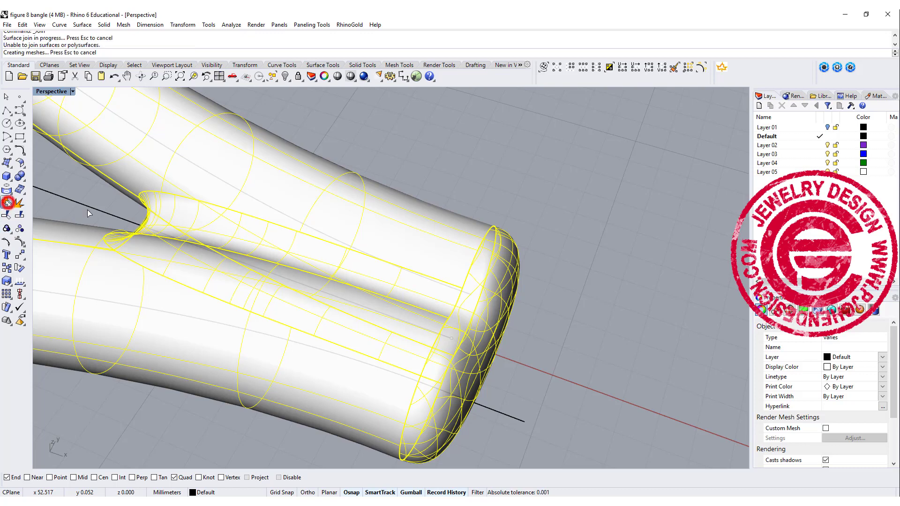
left_click(601, 245)
left_click(466, 276)
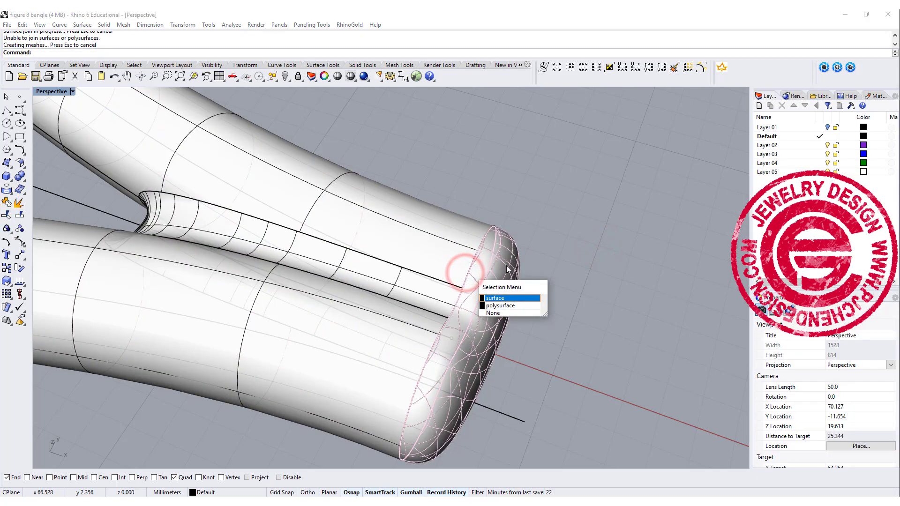
left_click(595, 240)
left_click(447, 237)
left_click(511, 282)
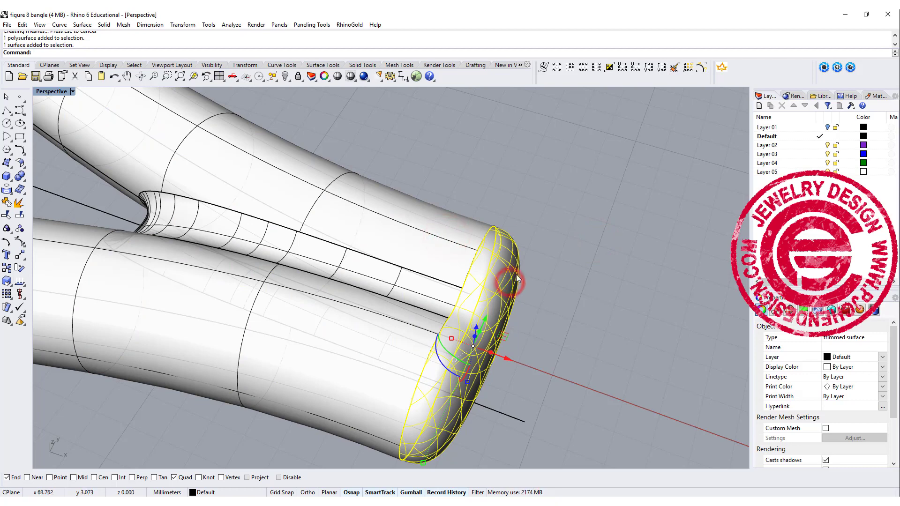
left_click(589, 259)
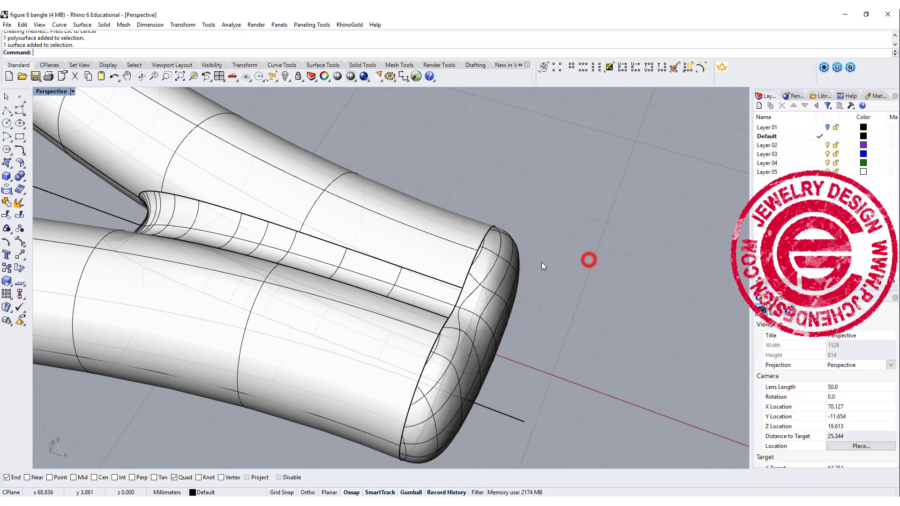
Zoom in on the tube end and delete the rounded cap surface
scroll(481, 272, "up", 6)
scroll(479, 259, "up", 2)
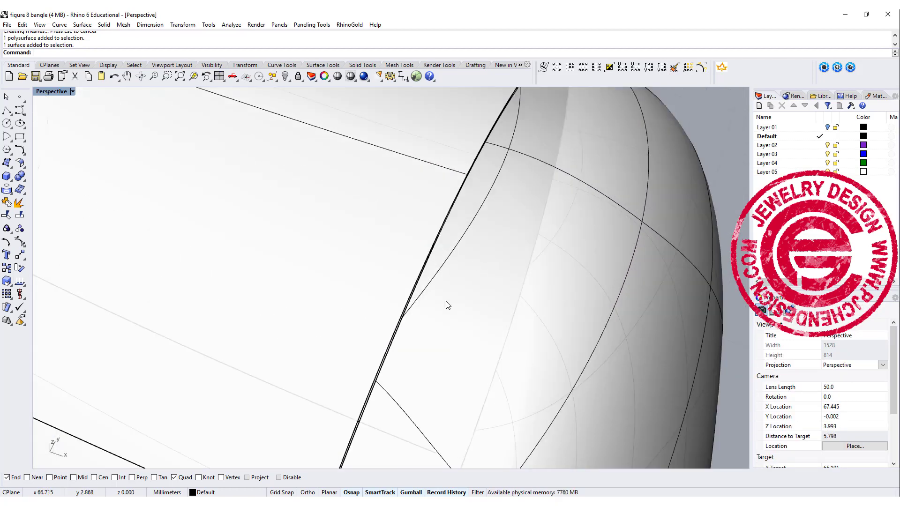
scroll(400, 322, "up", 4)
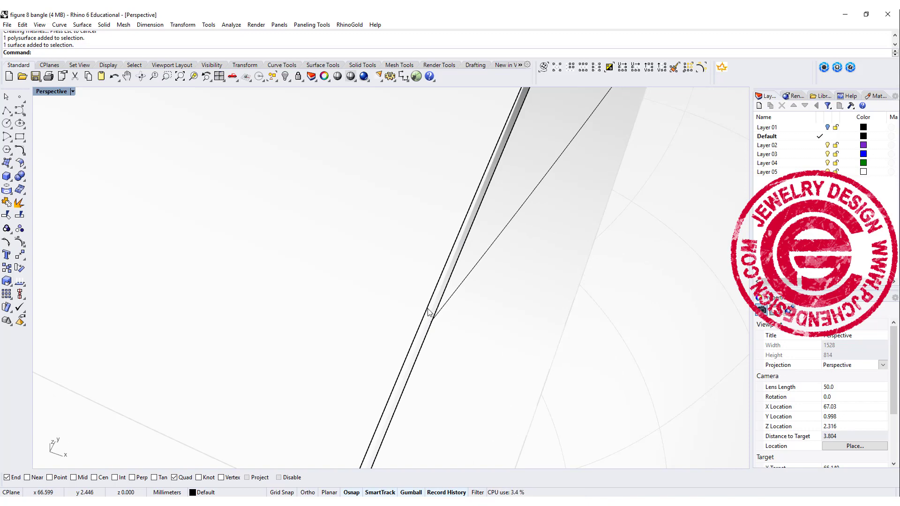
scroll(488, 335, "down", 6)
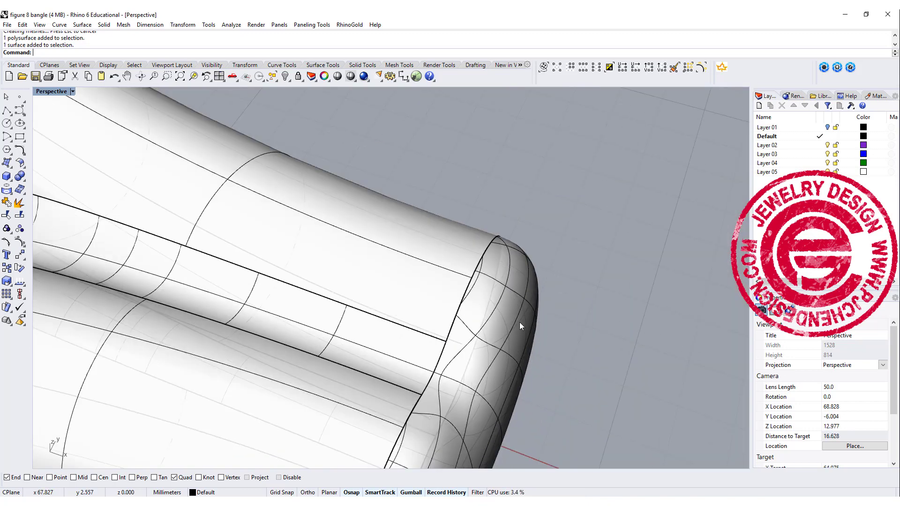
left_click(518, 323)
key("Delete")
scroll(522, 328, "down", 5)
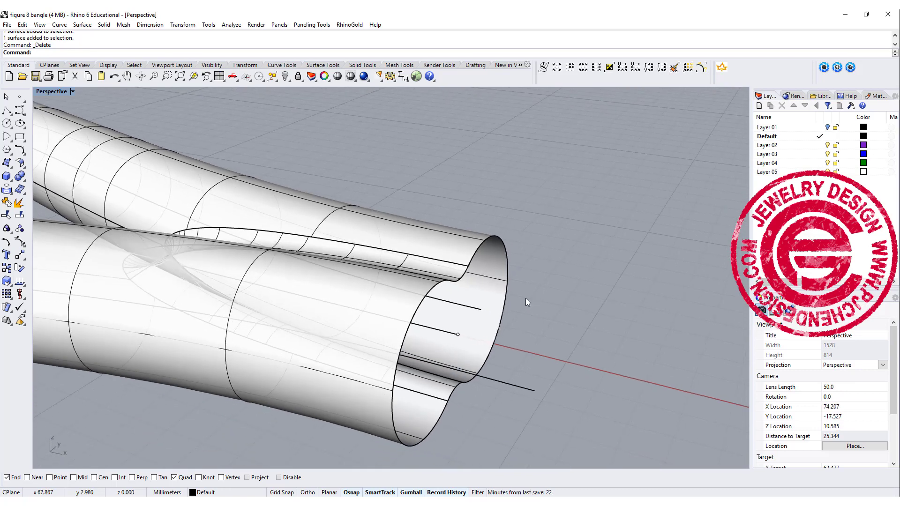
Duplicate the four open tube-end edges with DupEdge and join them into one closed figure-8 curve
key("Return")
scroll(537, 300, "down", 3)
right_click_drag(537, 299, 473, 204)
left_click_drag(473, 204, 570, 436)
key("Return")
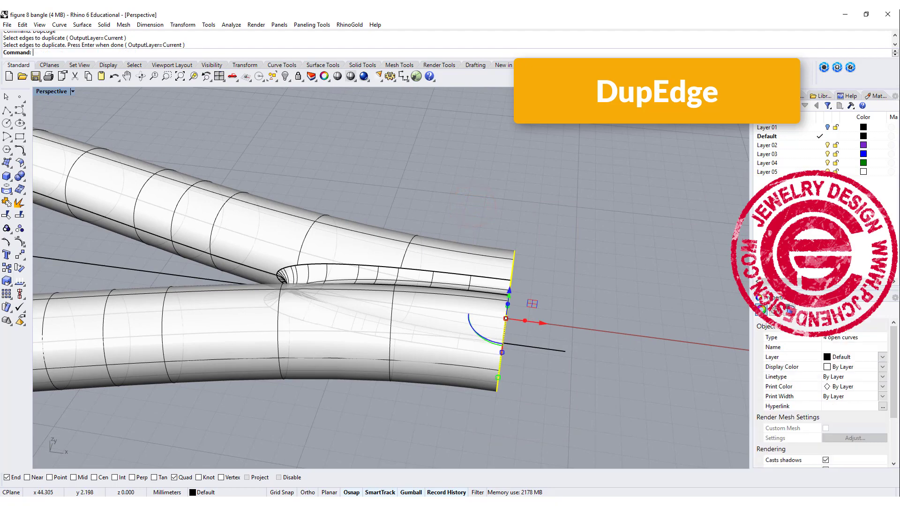
left_click(7, 202)
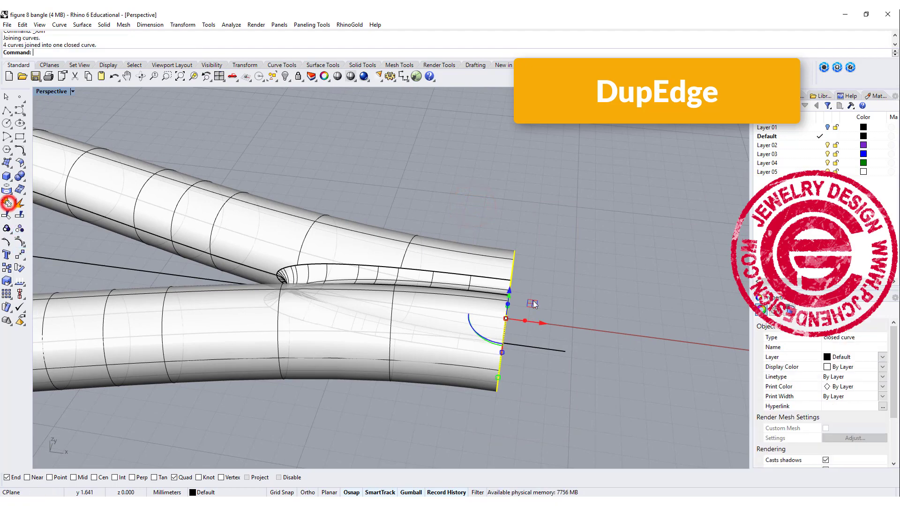
right_click_drag(328, 281, 319, 334)
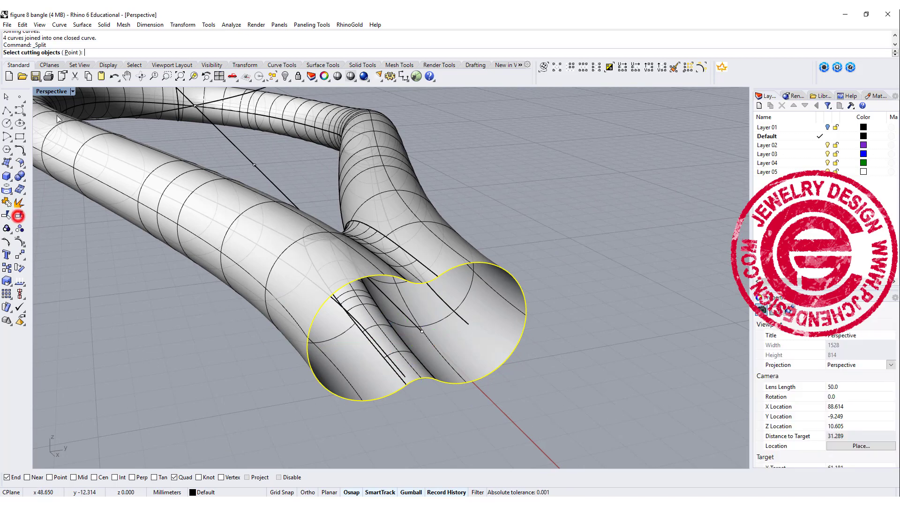
Split the closed end outline at its left and right outer points into two halves
left_click(20, 216)
left_click(69, 52)
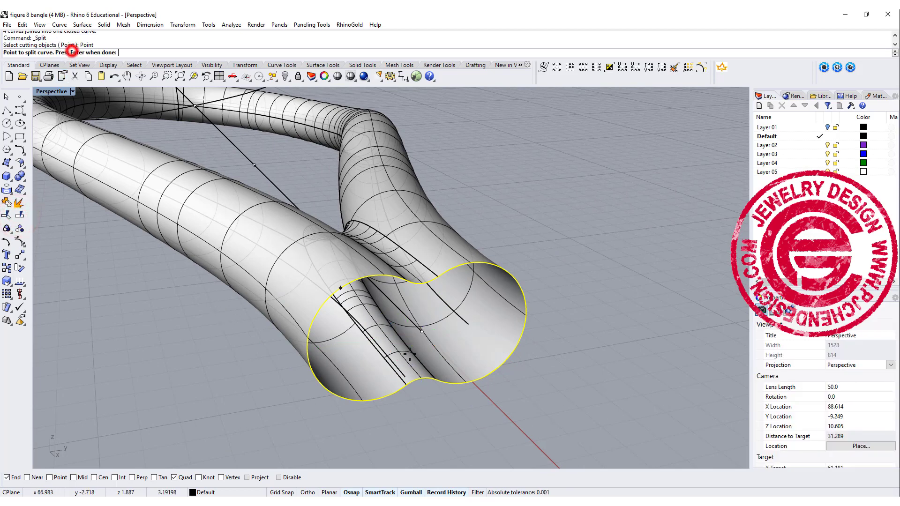
left_click(307, 350)
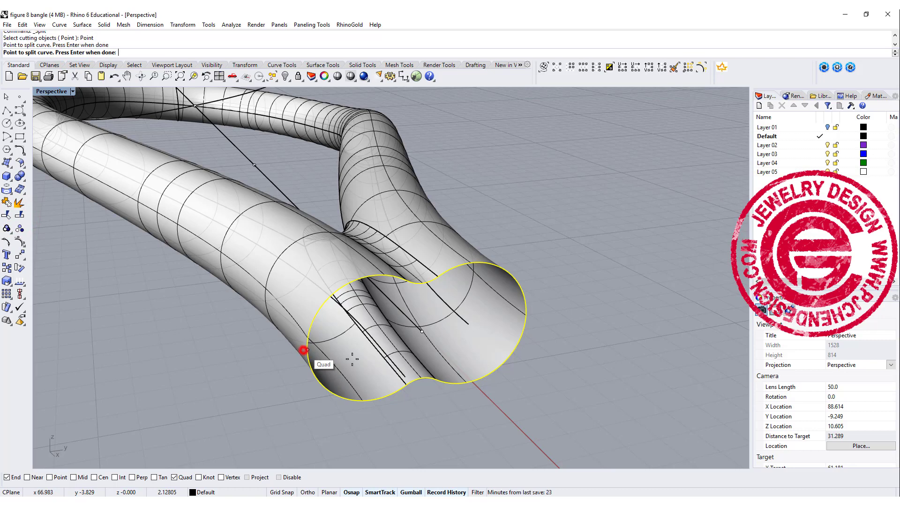
left_click(527, 317)
key("Return")
left_click(561, 295)
right_click_drag(560, 295, 581, 344)
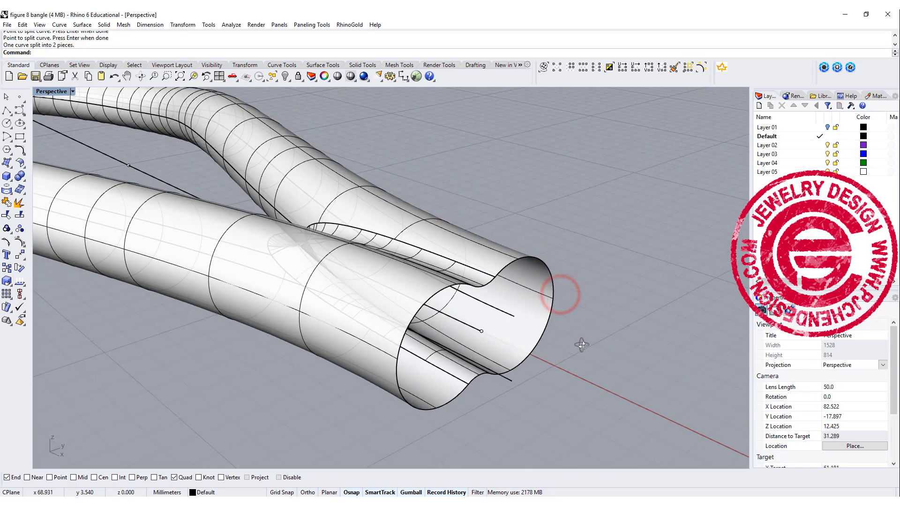
Draw a half-round arc from the upper to the lower tube-end edge, bulging outward
left_click(6, 136)
left_click(47, 142)
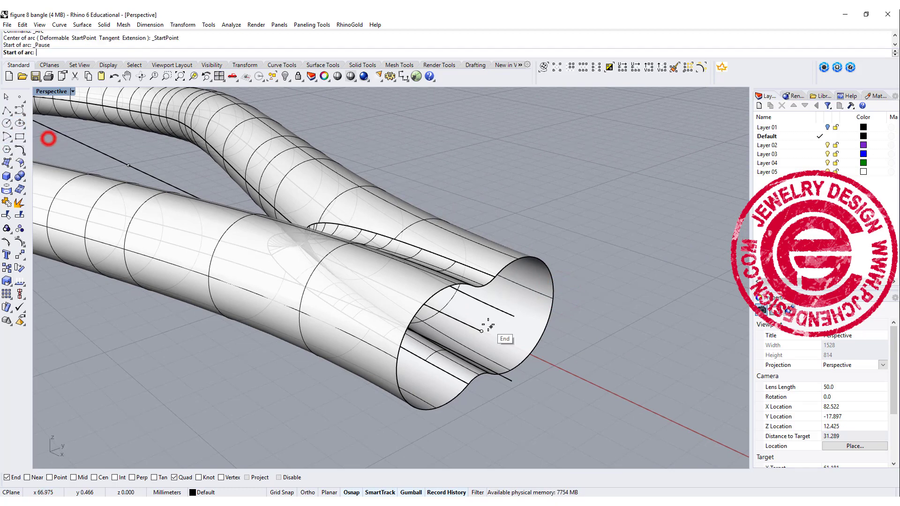
left_click(484, 289)
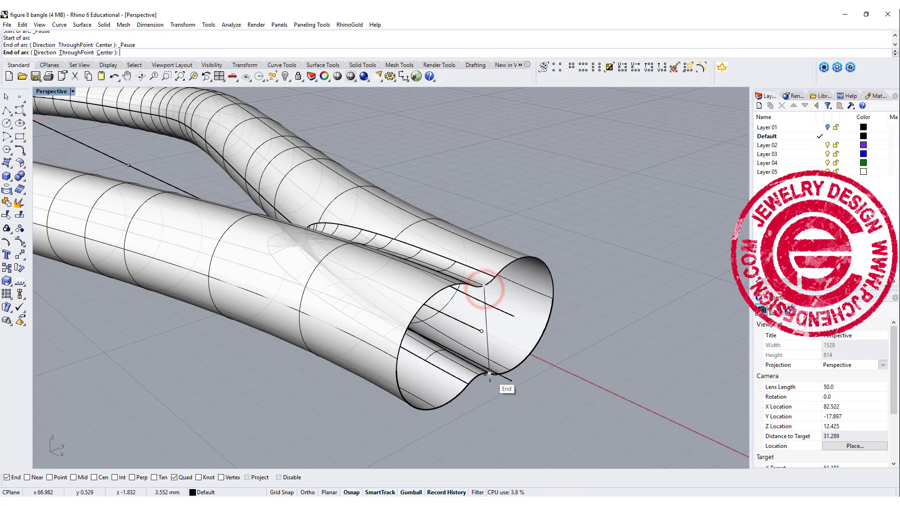
right_click_drag(500, 381, 520, 370)
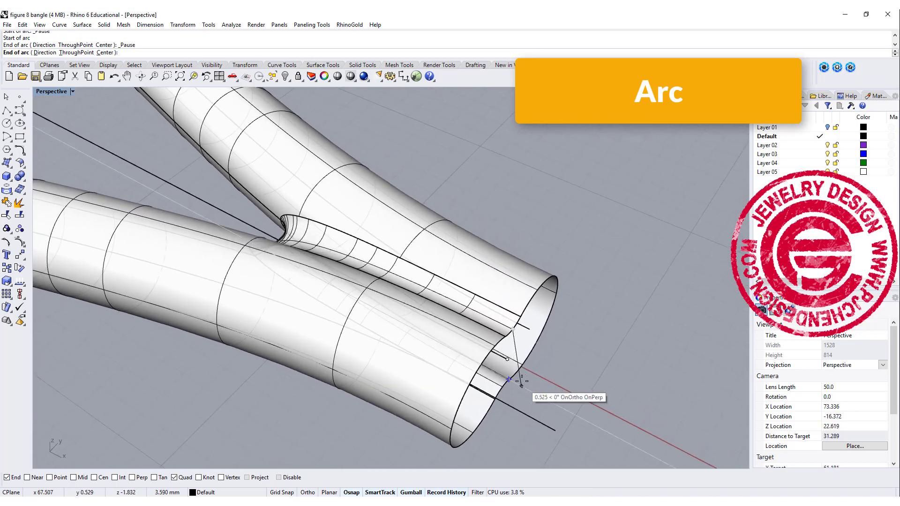
left_click(503, 387)
key("d")
key("Return")
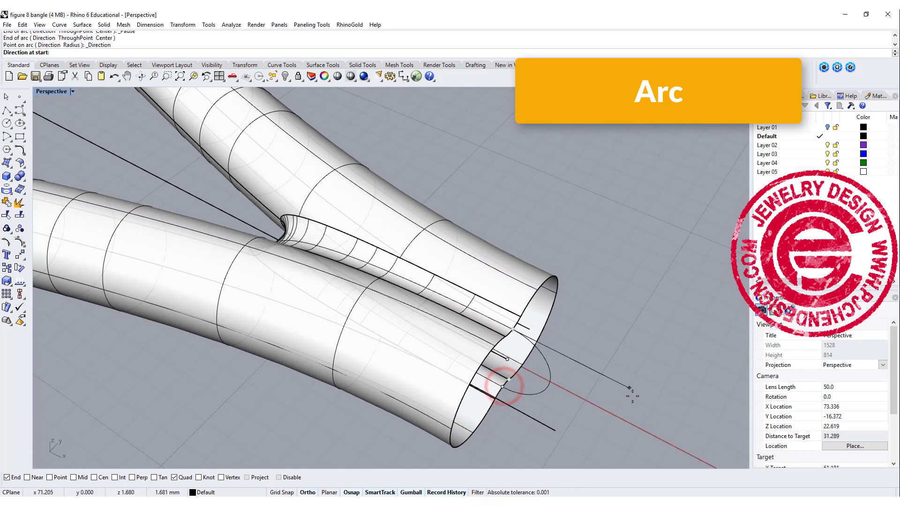
left_click(635, 385)
Move the arc's three control points along the tube axis to sit against the open end
right_click_drag(635, 386, 629, 322)
left_click(580, 303)
left_click_drag(623, 343, 622, 341)
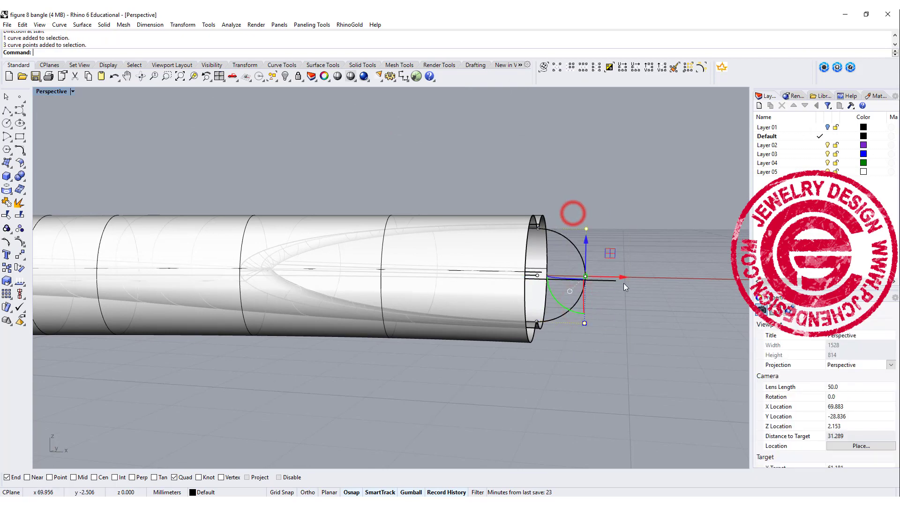
left_click_drag(622, 278, 613, 277)
right_click_drag(635, 308, 611, 354)
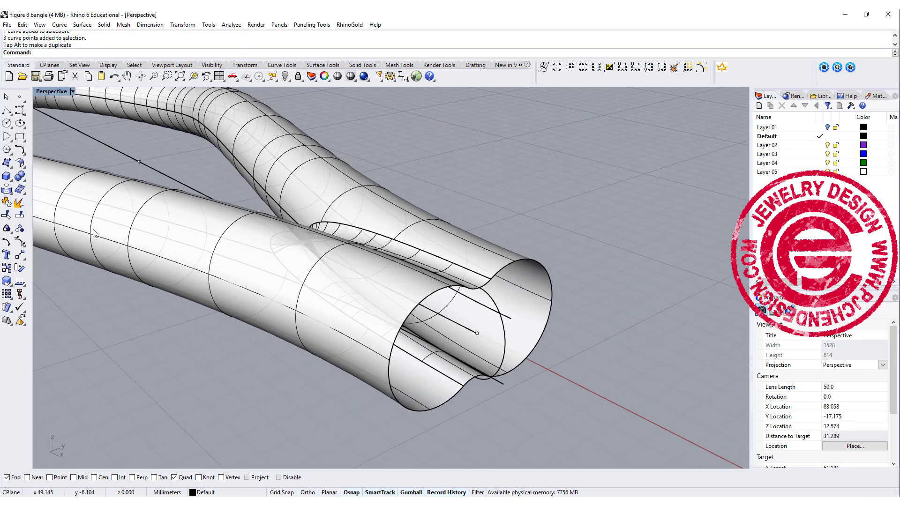
left_click(83, 25)
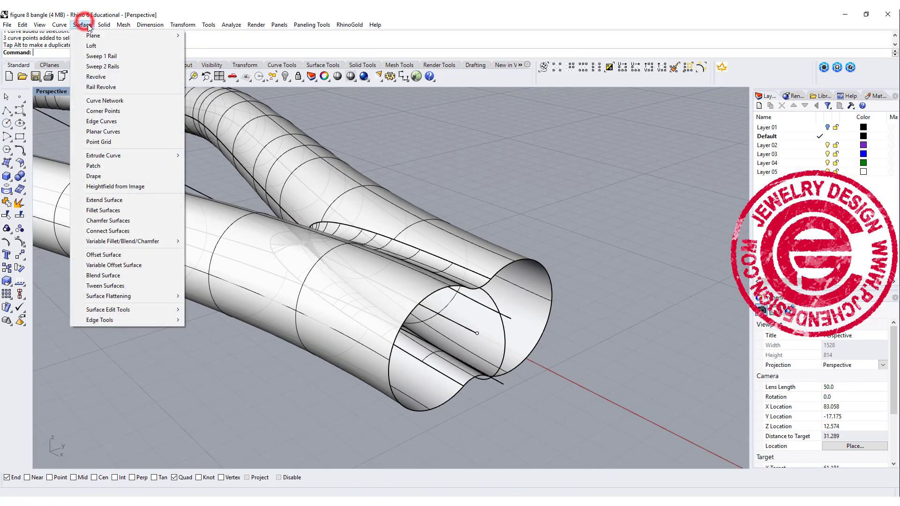
Sweep 2 Rails along both outline halves, using point, arc and point as cross sections
left_click(95, 66)
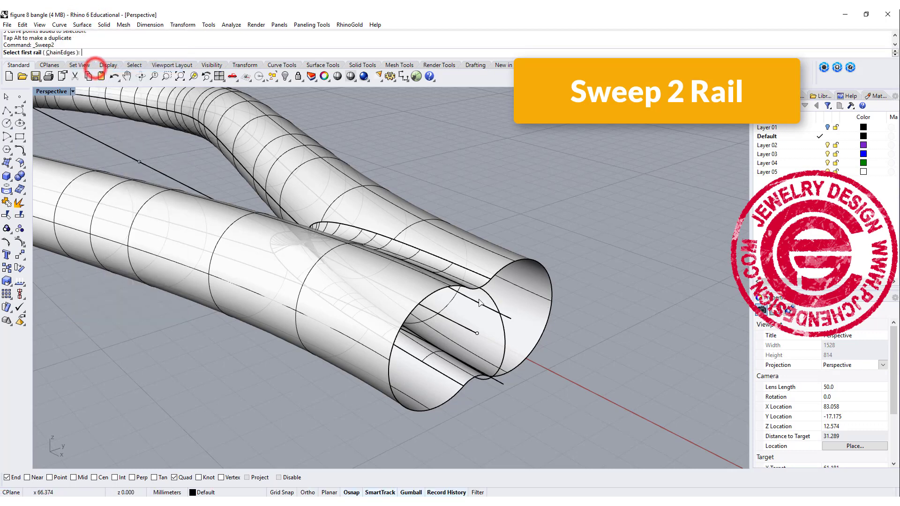
left_click(413, 310)
left_click(440, 334)
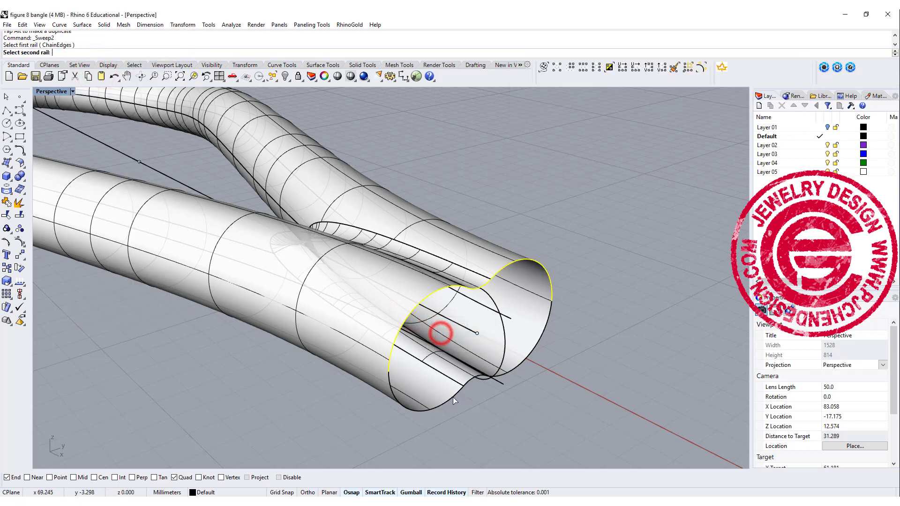
left_click(451, 397)
left_click(474, 422)
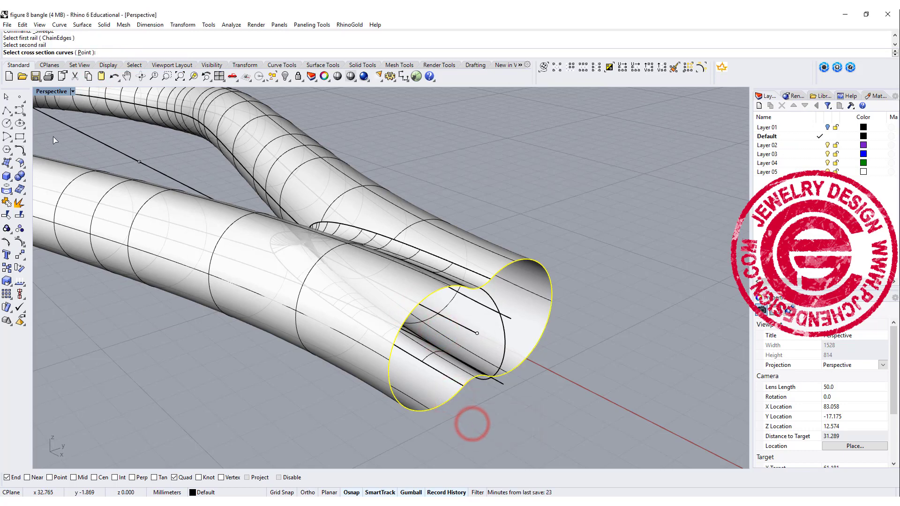
left_click(83, 52)
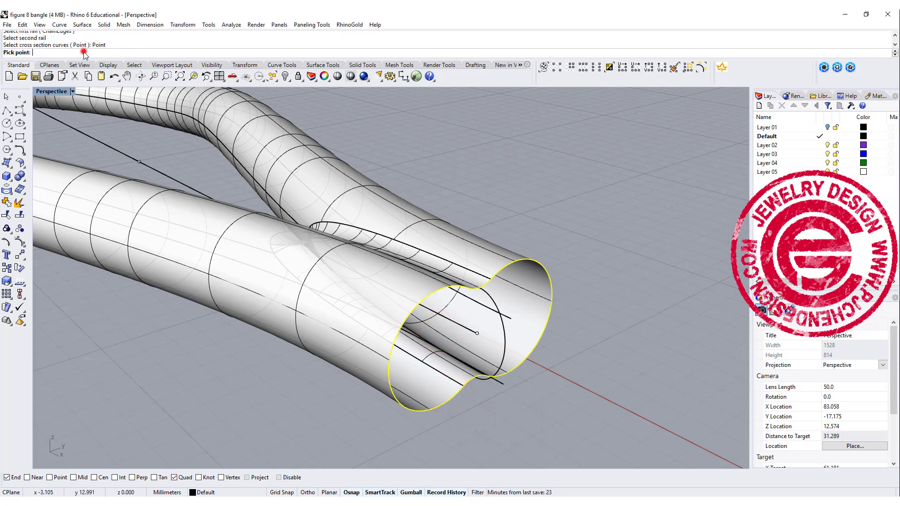
left_click(388, 375)
left_click(506, 341)
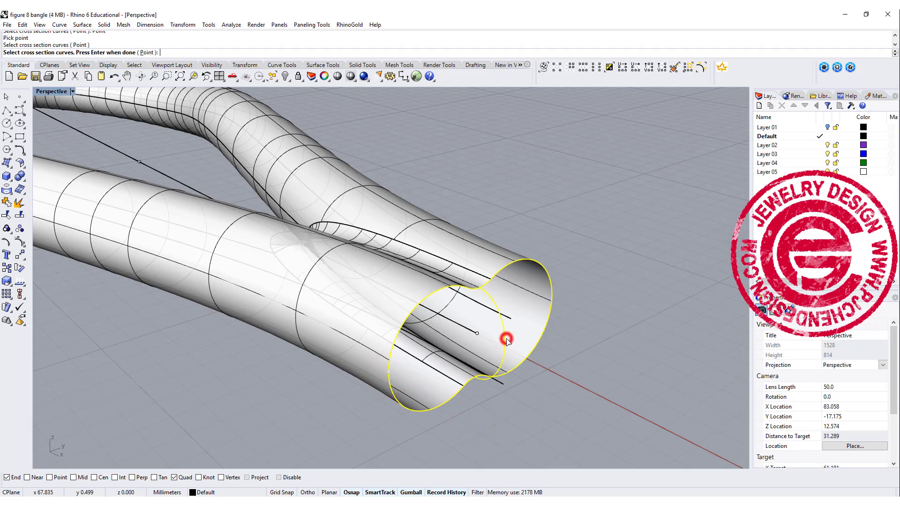
left_click(147, 53)
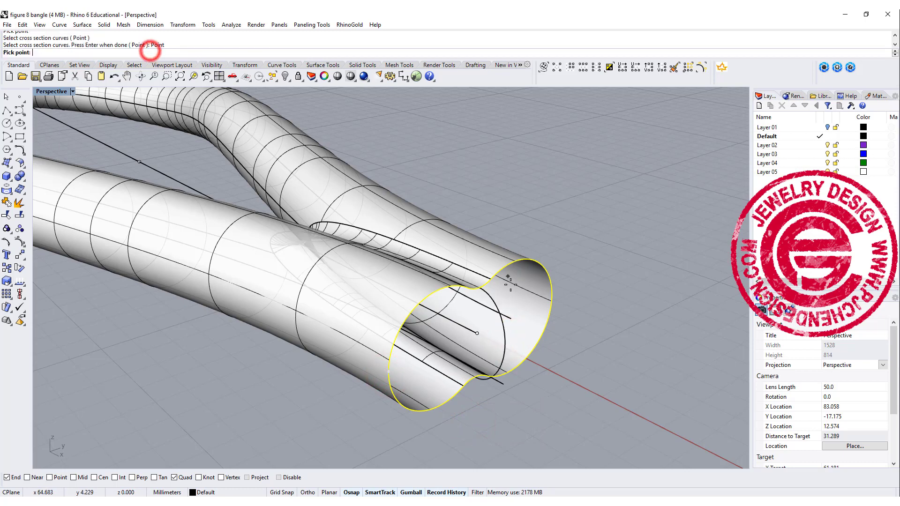
left_click(553, 302)
key("Return")
right_click_drag(595, 326, 422, 319)
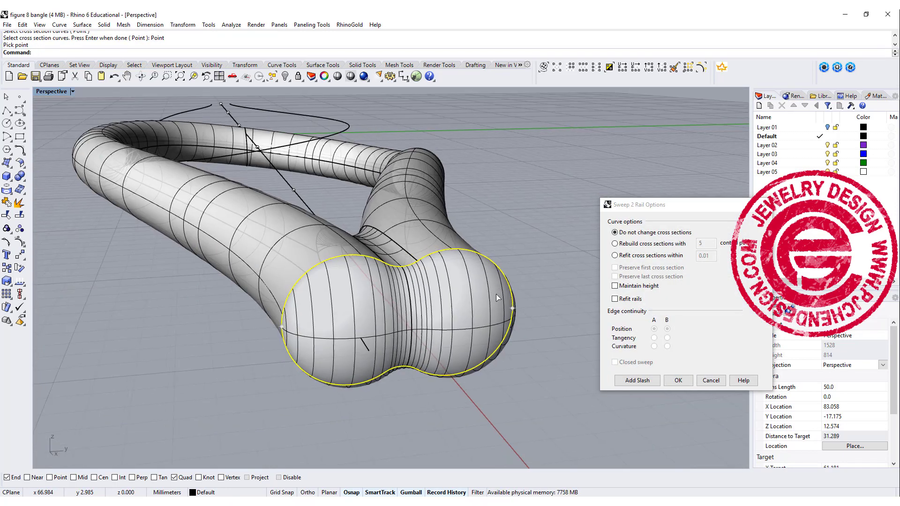
left_click(678, 381)
Join the new end cap and the bangle body into one closed solid
right_click_drag(679, 378, 477, 296)
left_click(569, 337)
left_click(496, 332, "shift")
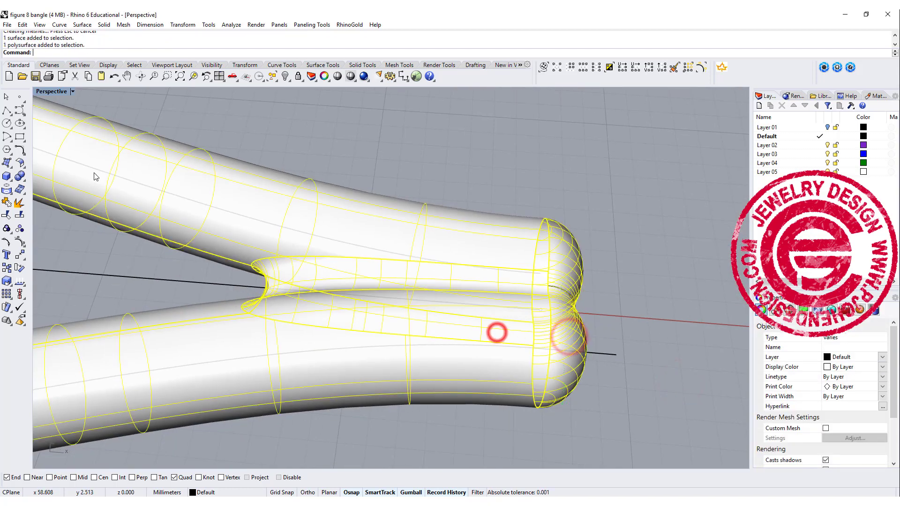
left_click(6, 203)
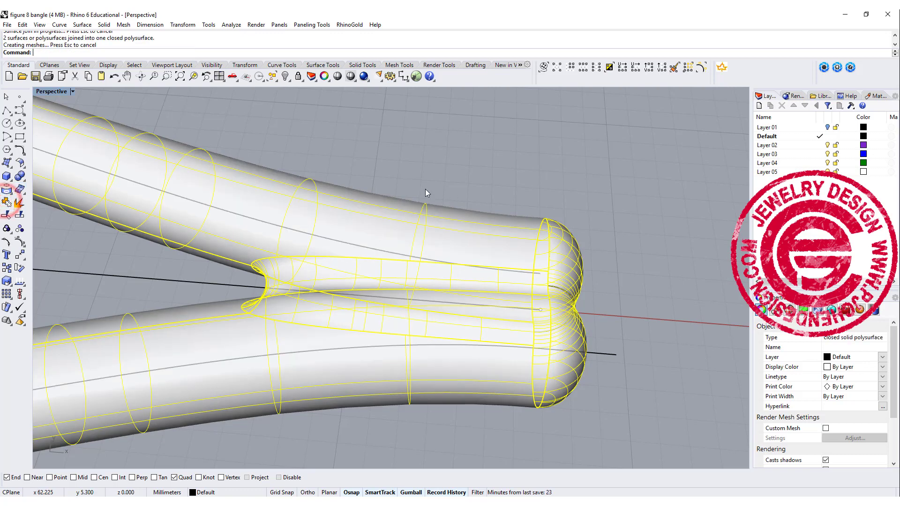
left_click(487, 169)
left_click(487, 236)
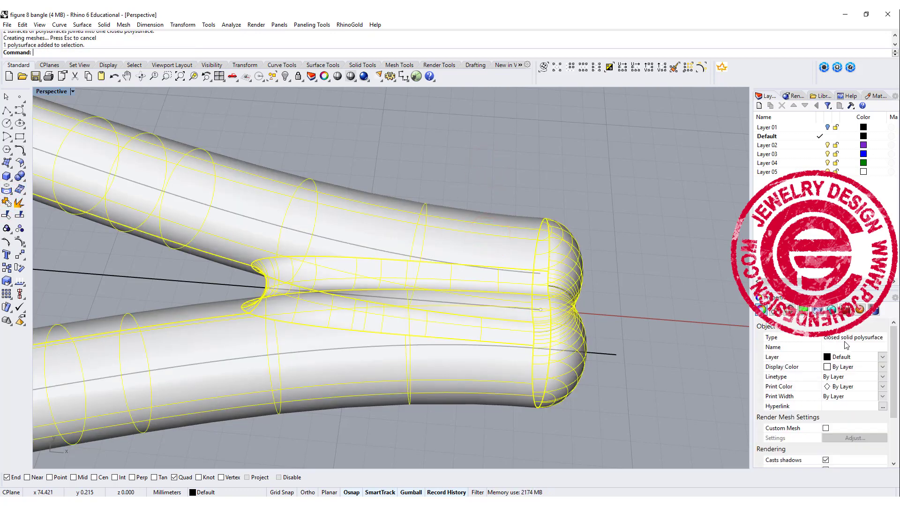
scroll(524, 251, "down", 10)
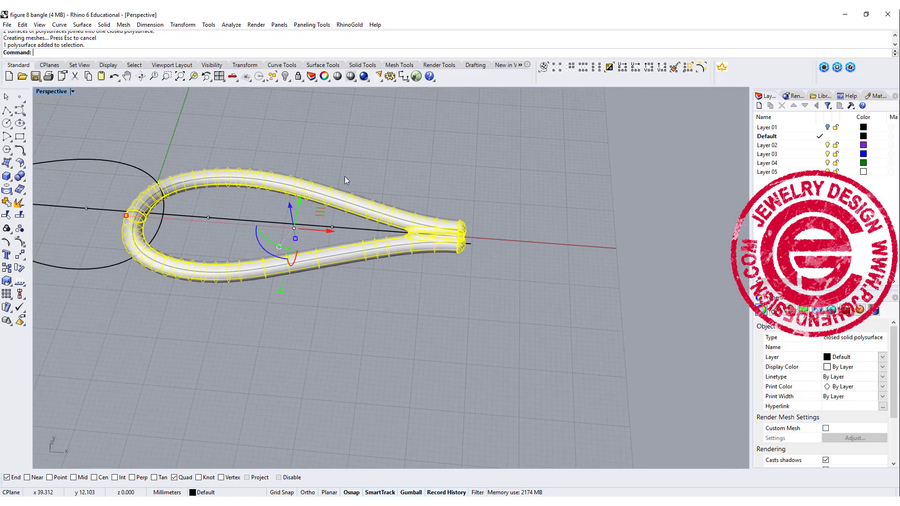
Select the teardrop loop and restore the four-viewport layout
left_click(537, 161)
left_click(501, 201)
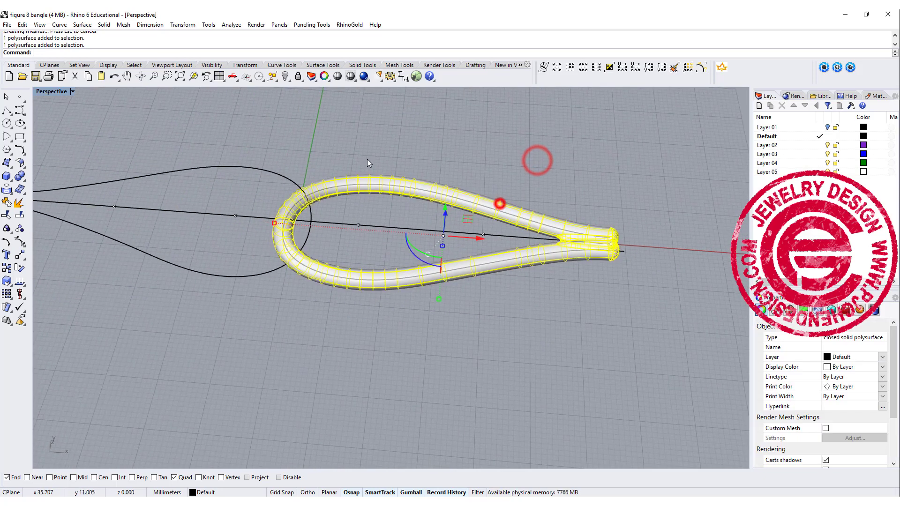
double_click(56, 93)
scroll(151, 161, "down", 5)
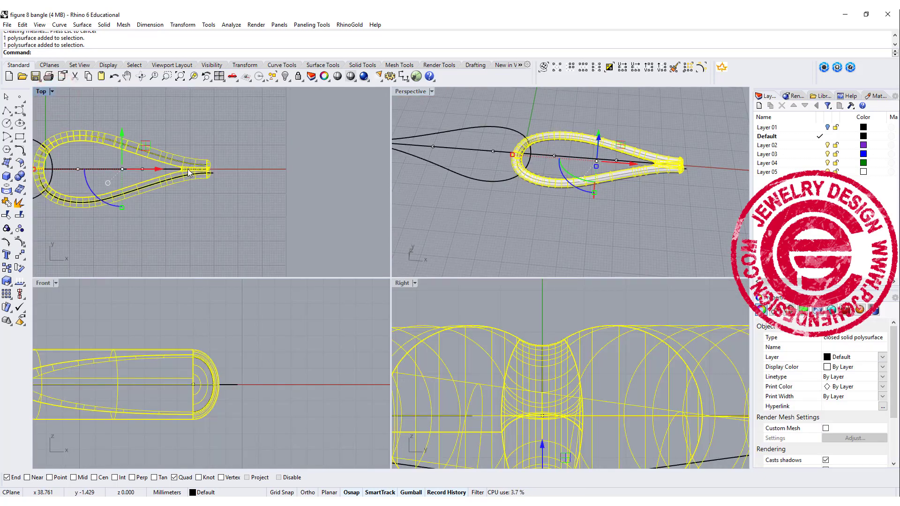
right_click_drag(183, 171, 262, 176)
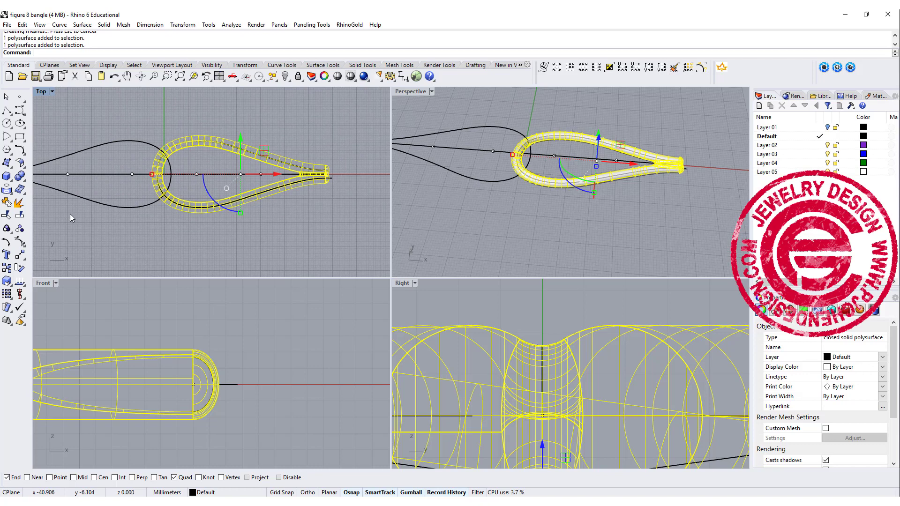
Rotate a copy of the loop 180° about the origin (0)
left_click(21, 261)
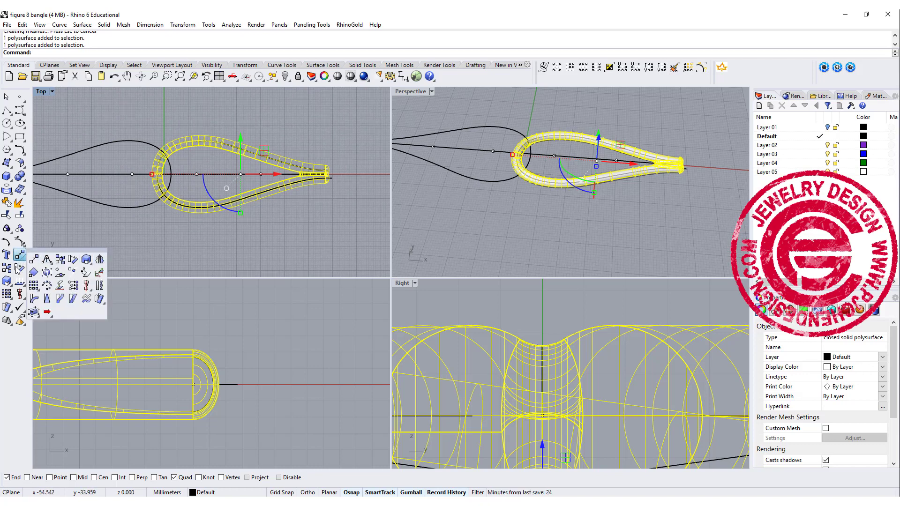
left_click(19, 269)
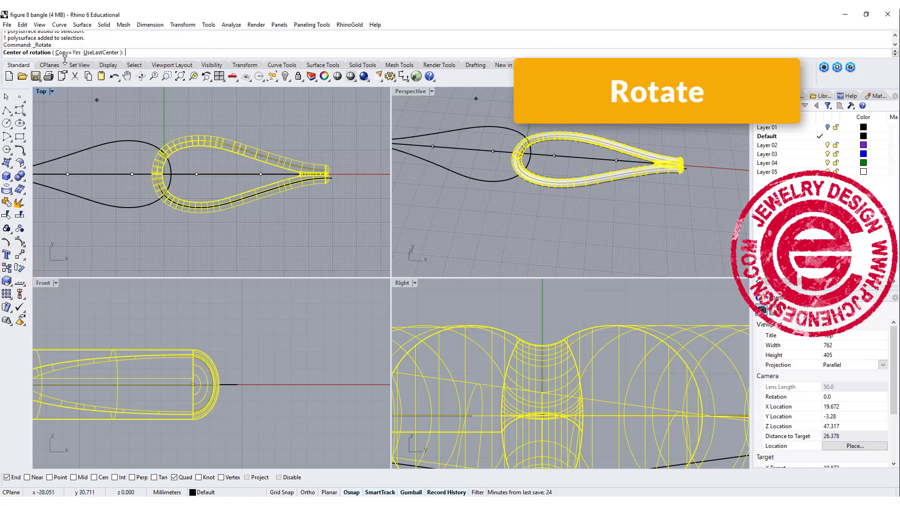
type("0")
key("Return")
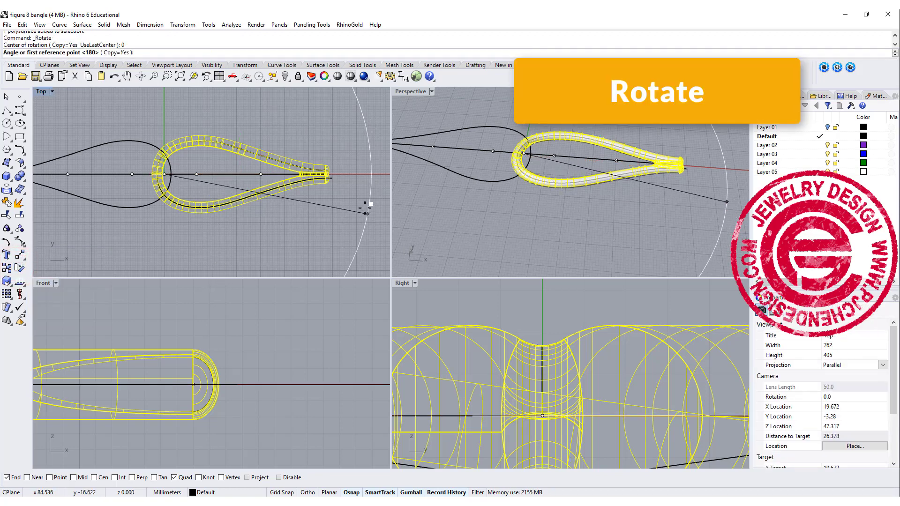
left_click(355, 174)
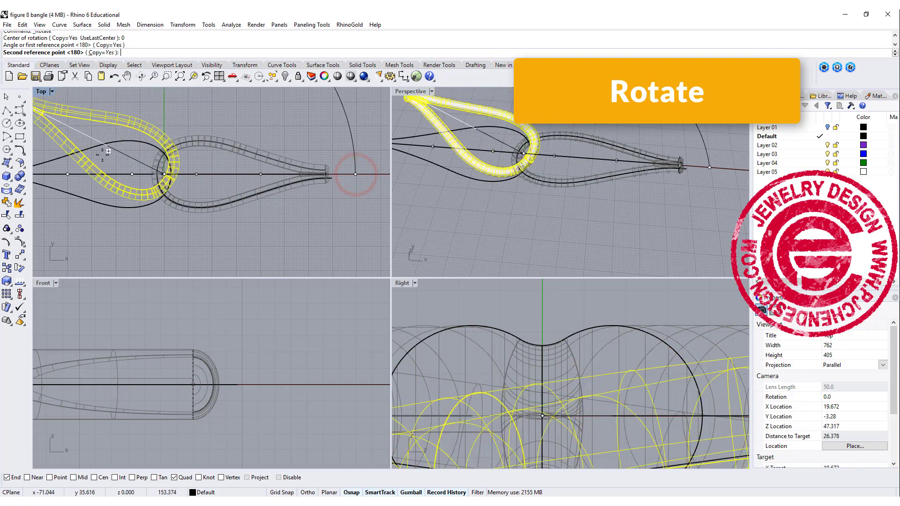
left_click(96, 176)
right_click(255, 263)
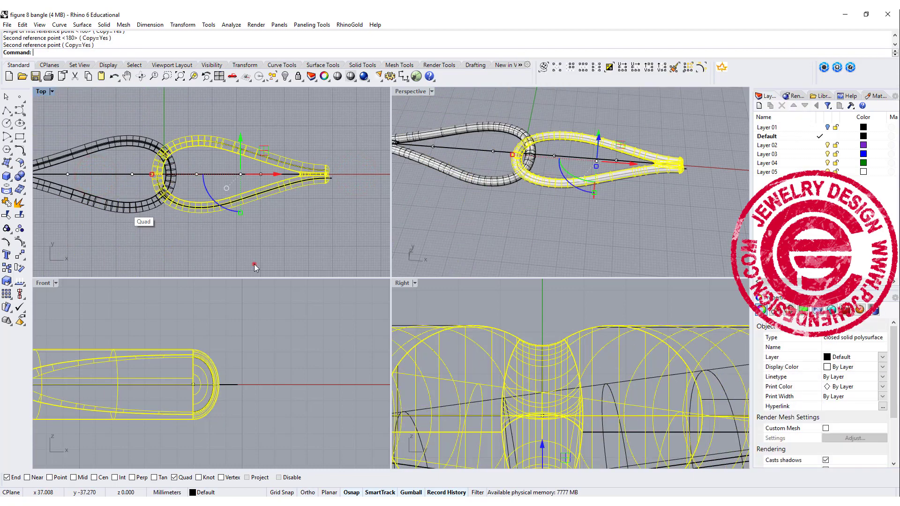
right_click_drag(544, 151, 577, 203)
Try scaling the right loop narrower with the gumball, then undo it
left_click(226, 205)
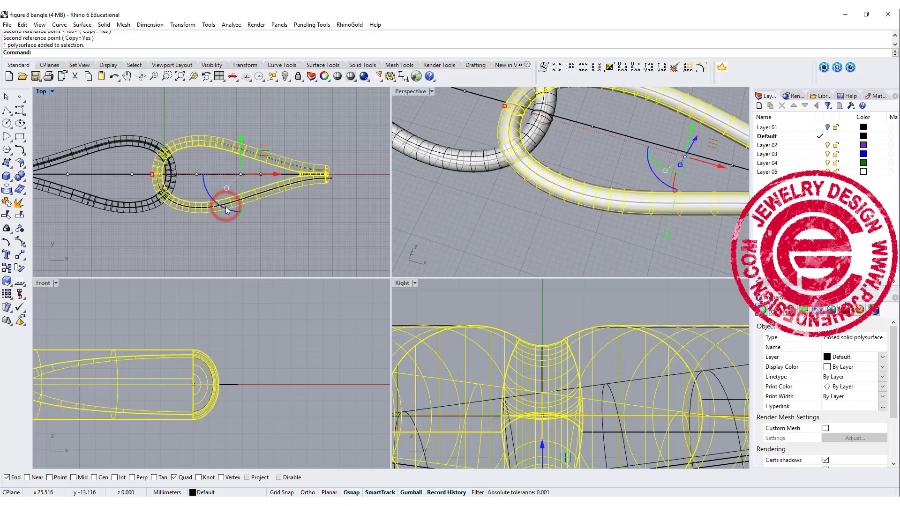
left_click_drag(241, 214, 241, 201)
left_click(267, 233)
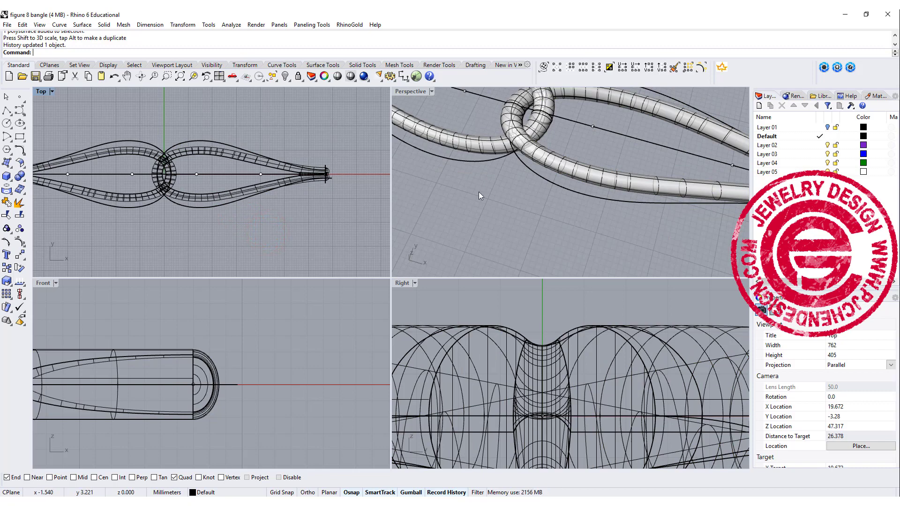
right_click_drag(531, 225, 582, 140)
key("ctrl+z")
Boolean-union both loops into one solid figure-8 piece
left_click(200, 126)
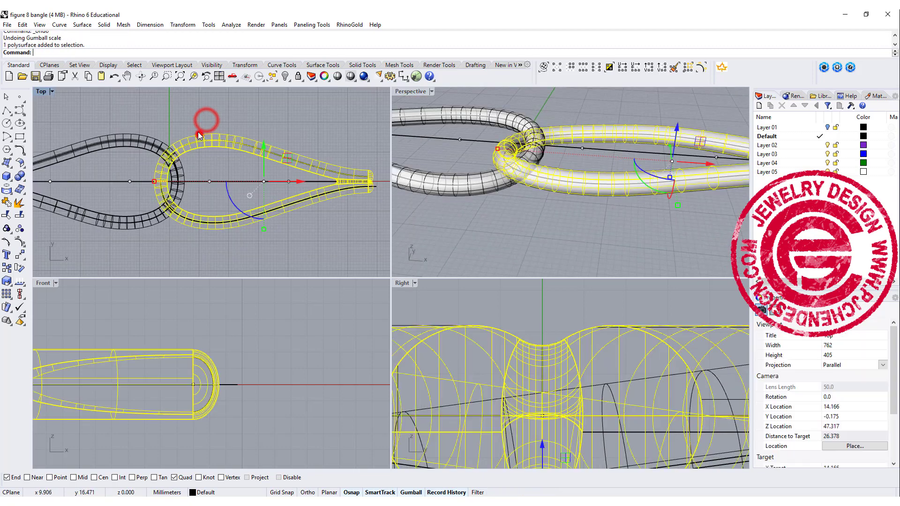
left_click(156, 134, "shift")
left_click(20, 176)
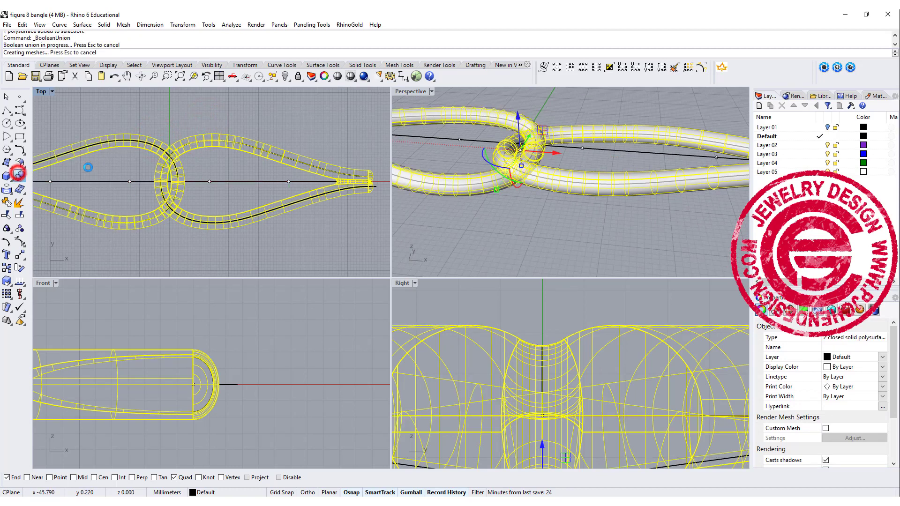
scroll(88, 157, "down", 5)
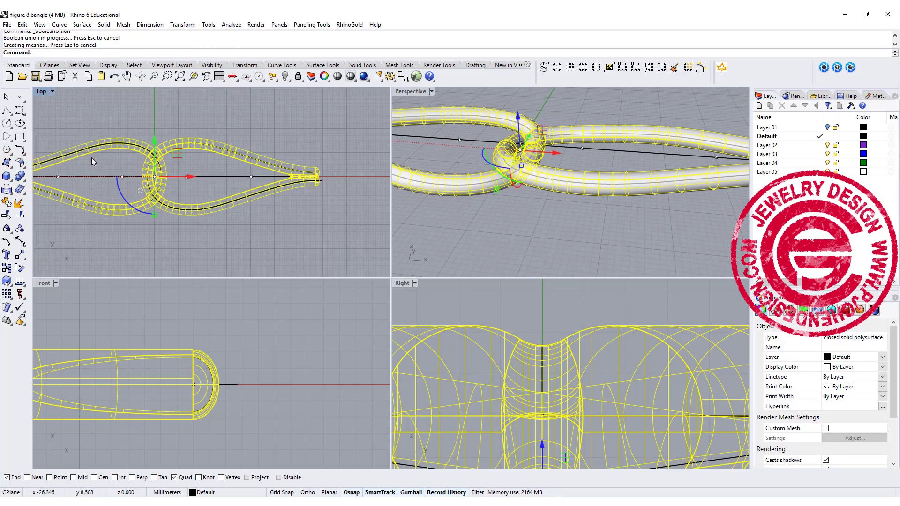
left_click(119, 201)
left_click(190, 178)
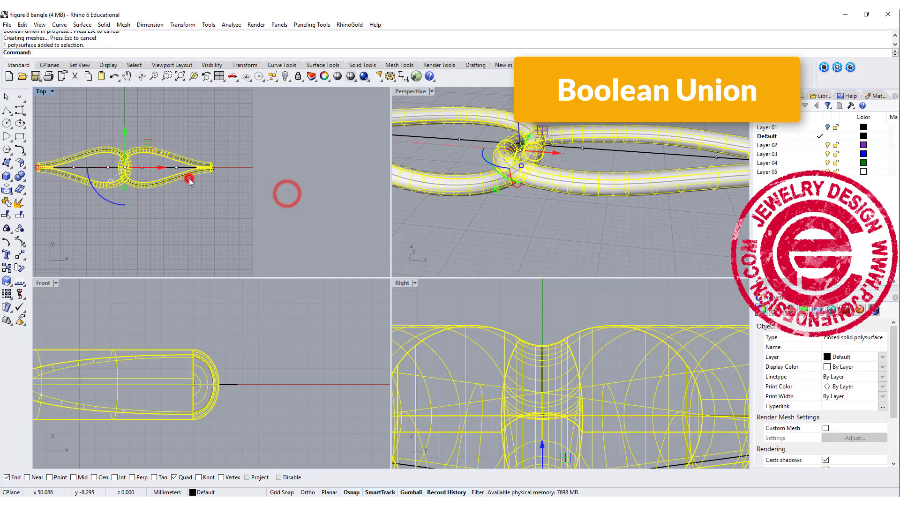
left_click(244, 207)
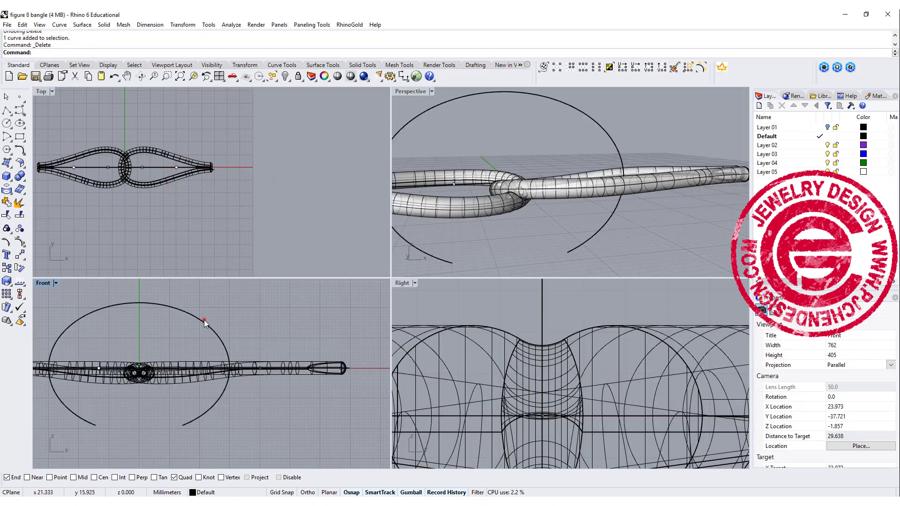
Maximize the Perspective viewport, looking down on the figure-8 piece and ellipse
left_click(203, 320)
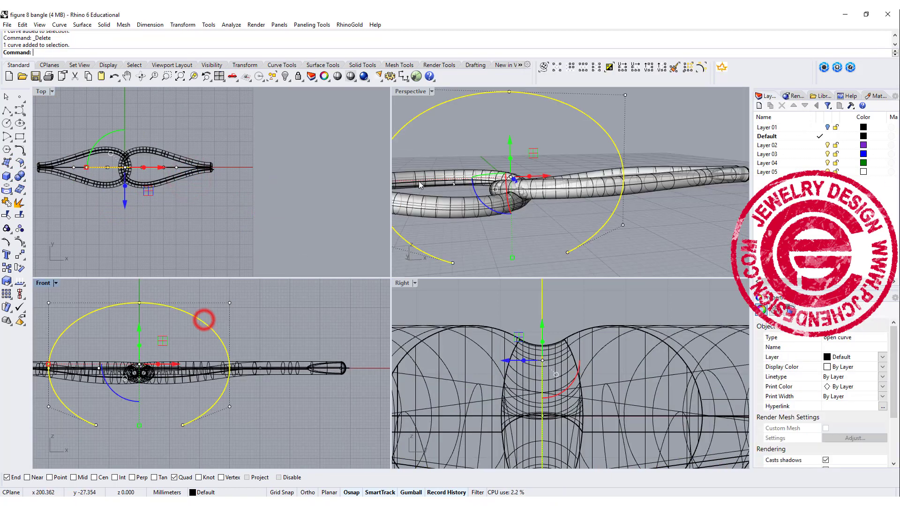
right_click_drag(418, 181, 500, 283)
double_click(408, 92)
left_click(500, 283)
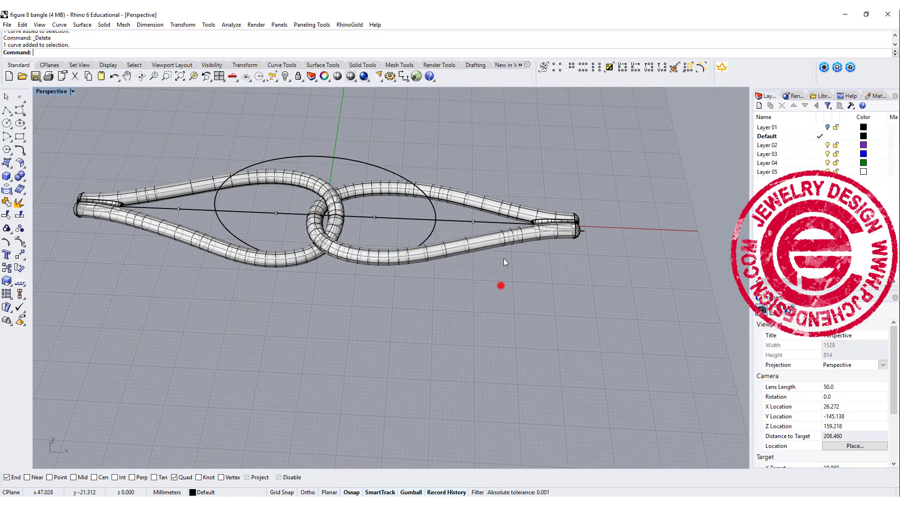
Flow the figure-8 piece from the straight base line onto the ellipse
left_click(232, 25)
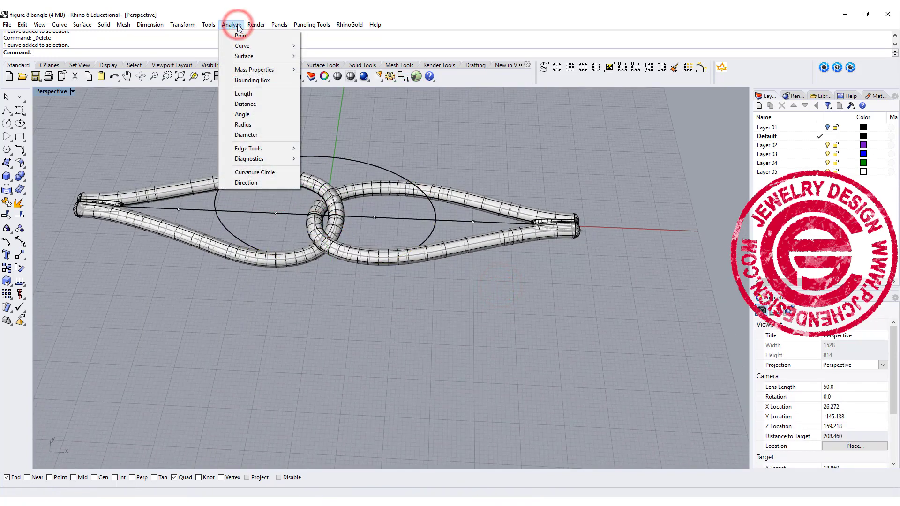
mouse_move(190, 27)
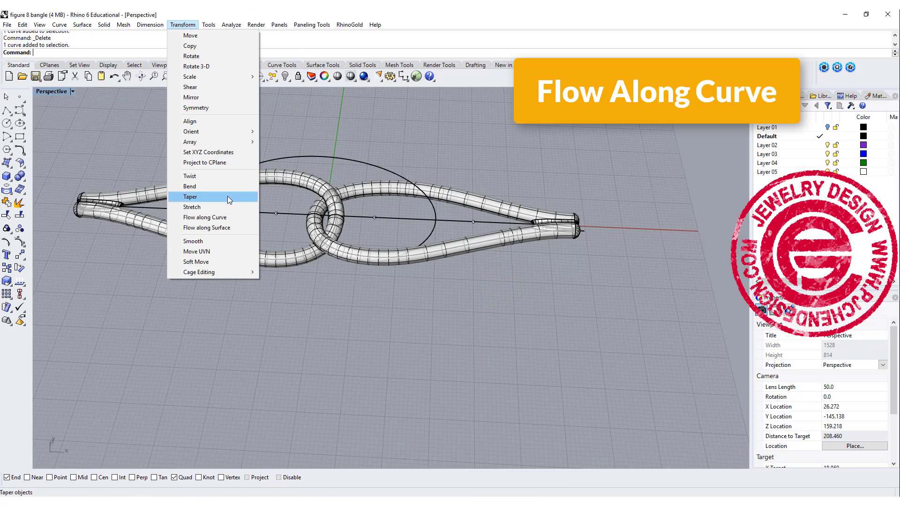
left_click(224, 216)
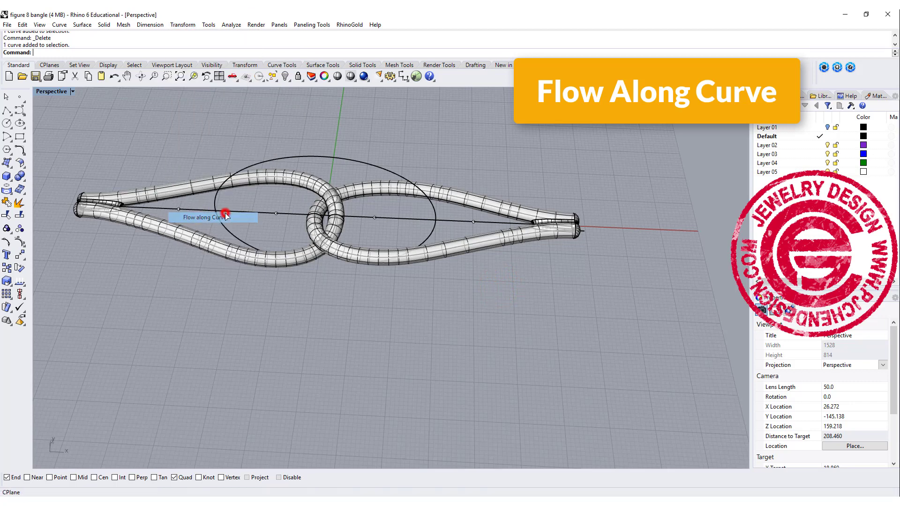
left_click(473, 251)
key("Return")
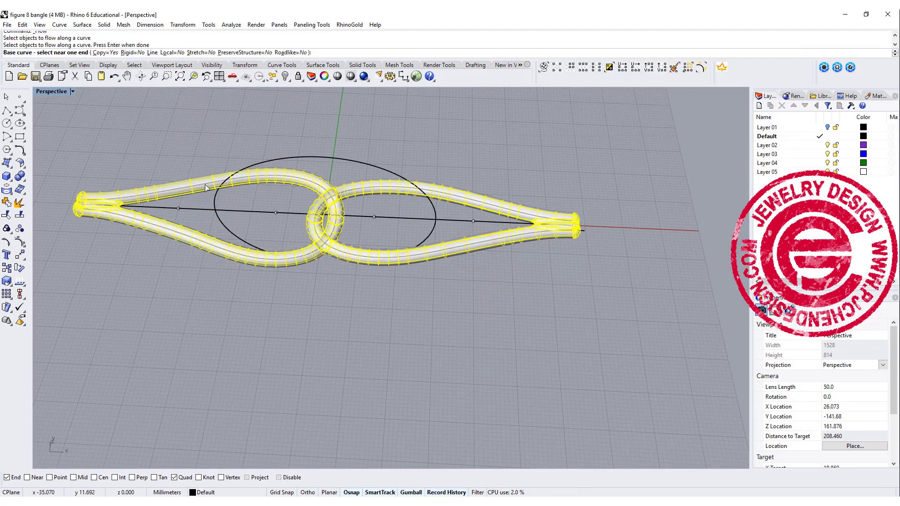
left_click(159, 209)
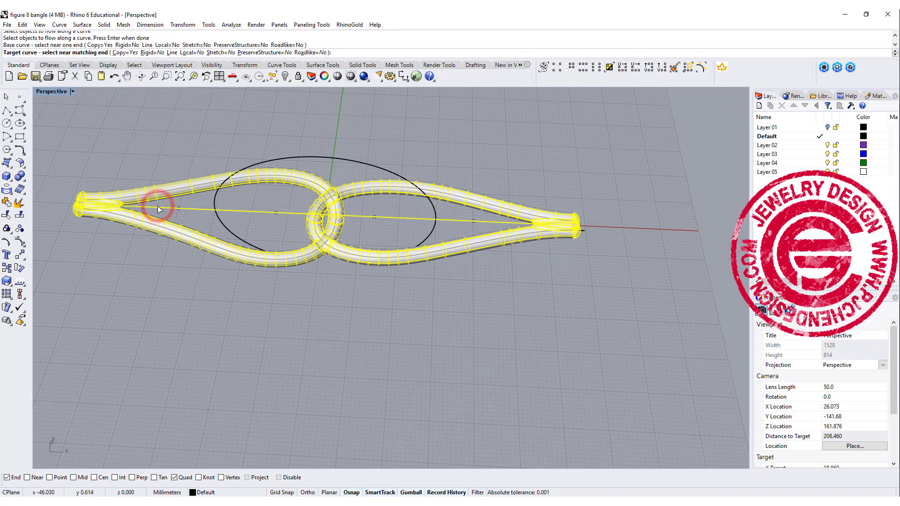
left_click(236, 238)
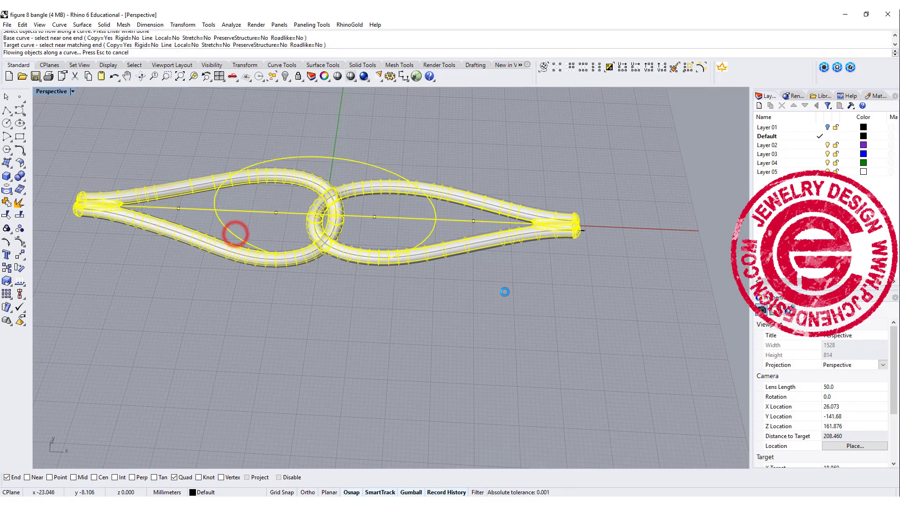
right_click_drag(504, 292, 640, 230)
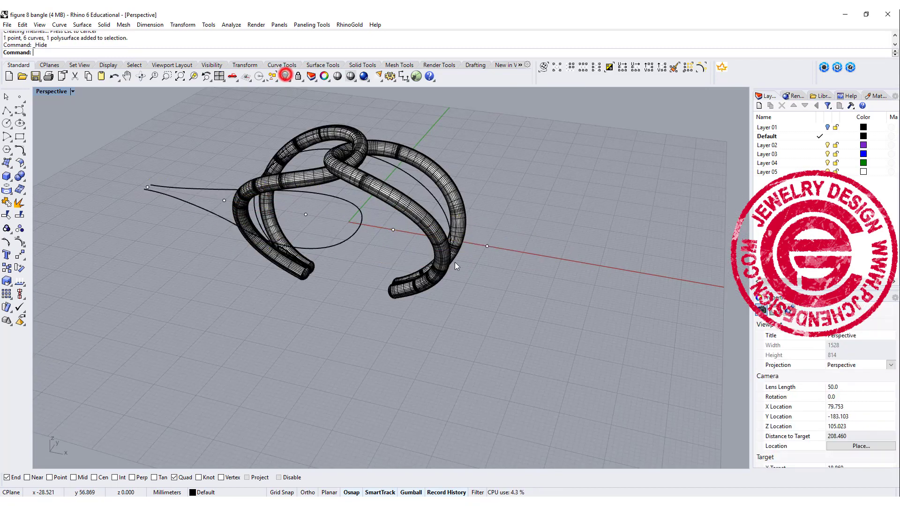
Switch the Perspective view to Rendered display to show the gold and silver bangles
right_click_drag(455, 266, 384, 196)
left_click(52, 92)
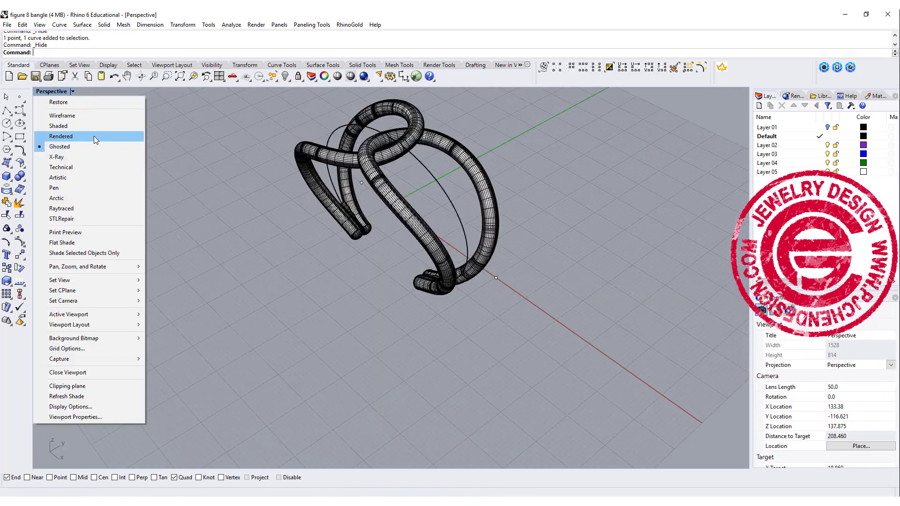
left_click(94, 135)
right_click_drag(335, 281, 316, 280, "shift")
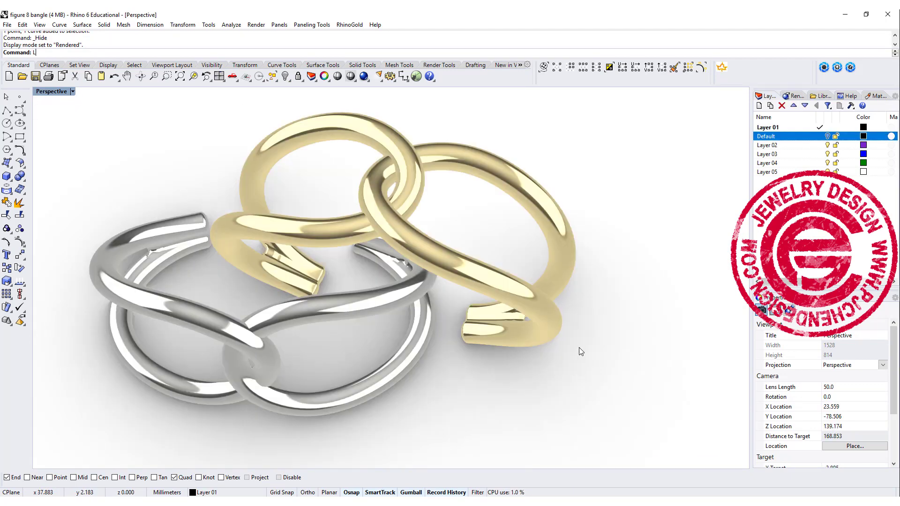
right_click_drag(578, 347, 612, 327)
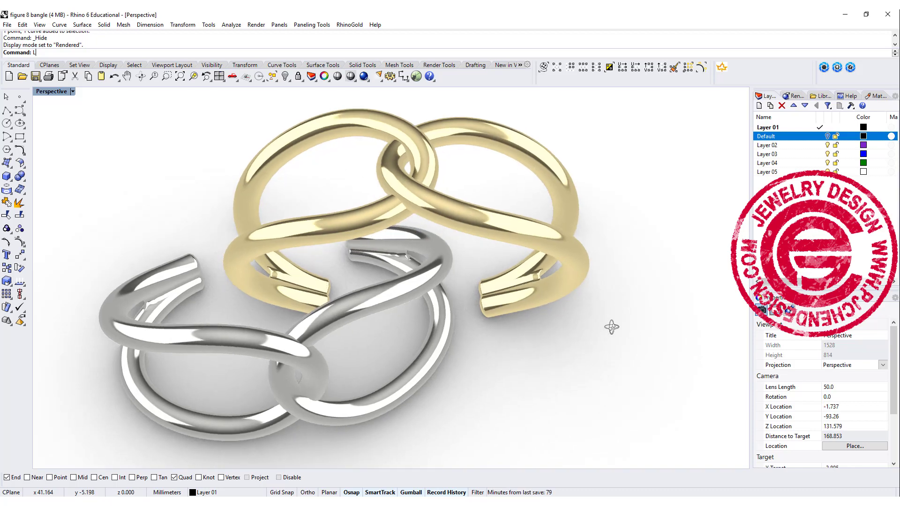